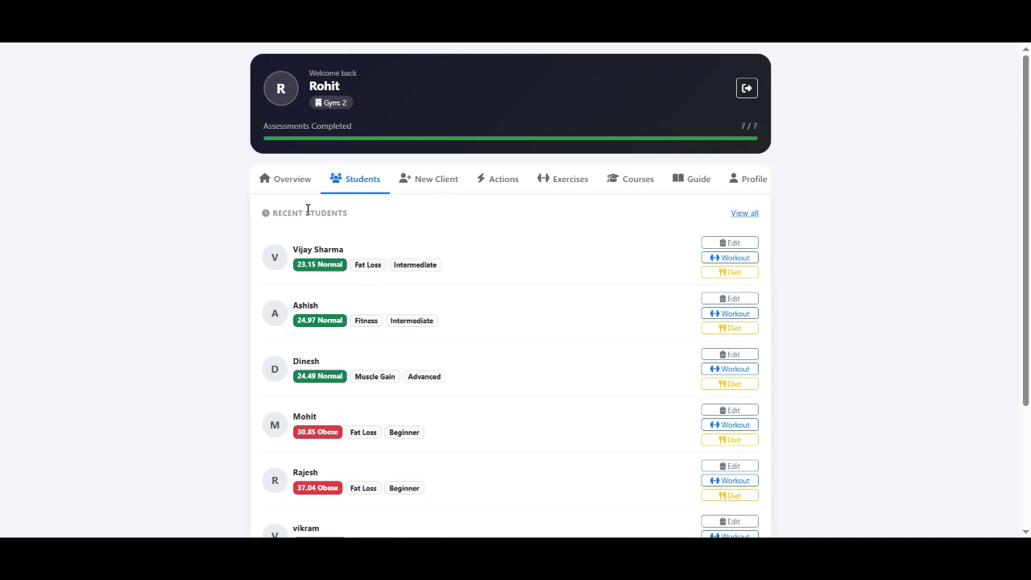
- Review the dashboard overview, including the student counts, BMI breakdown, student goals and the students needing attention
left_click(285, 182)
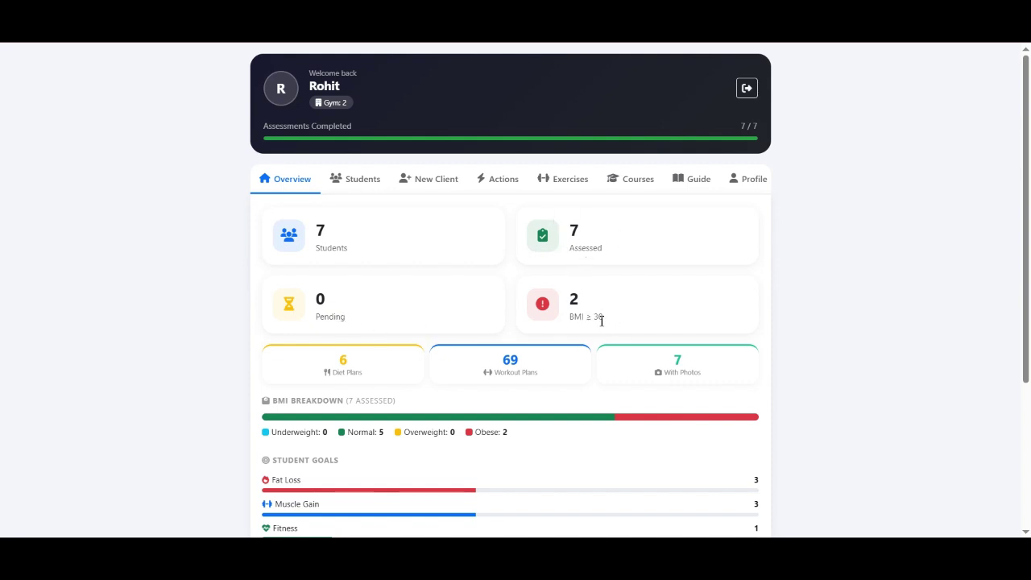
left_click_drag(1028, 233, 1029, 269)
scroll(1029, 269, "down", 2)
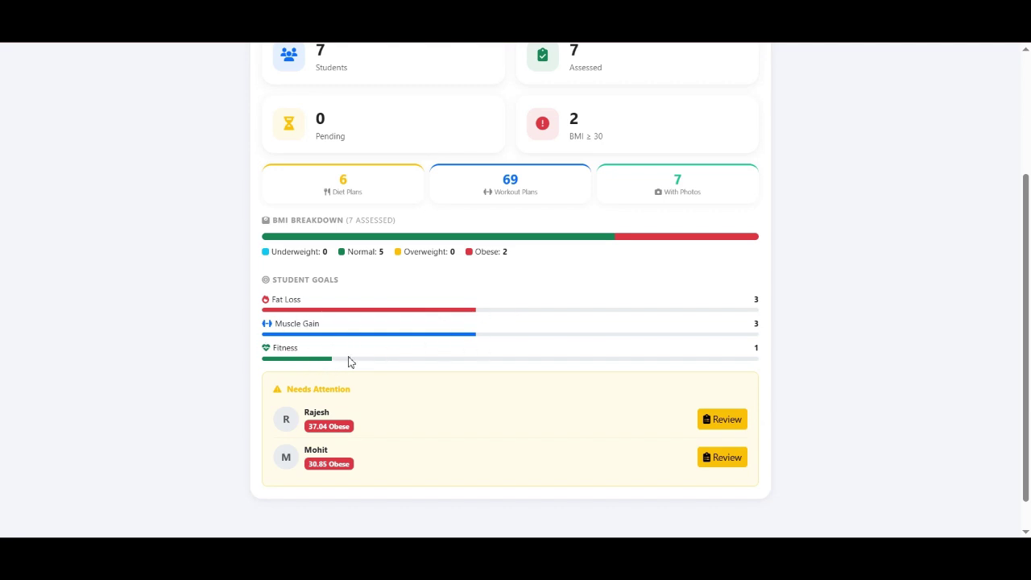
left_click_drag(1026, 345, 1021, 241)
- View the workout plan of the first student in the recent students list and return to the list
left_click(371, 161)
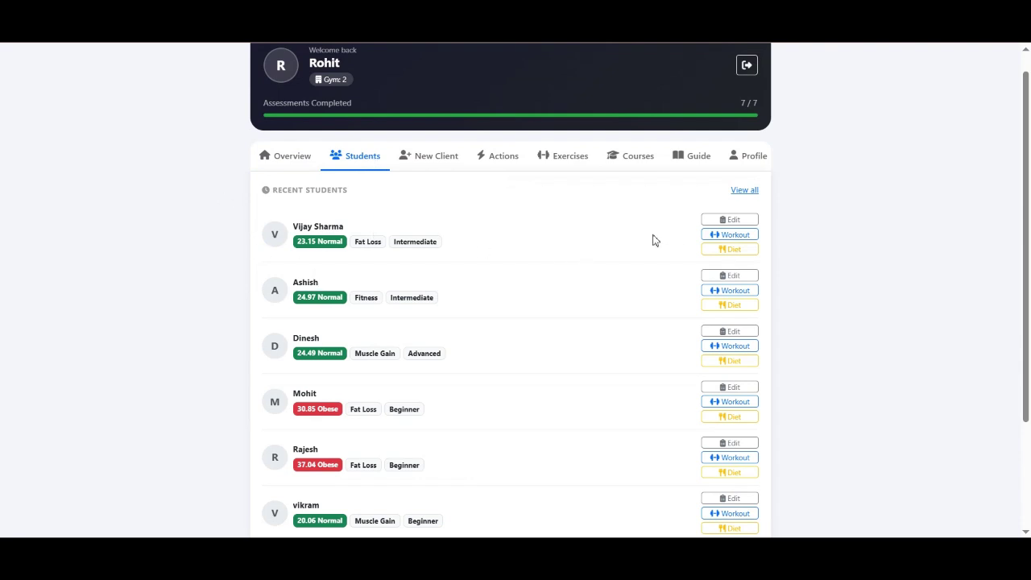
left_click_drag(1028, 143, 1028, 201)
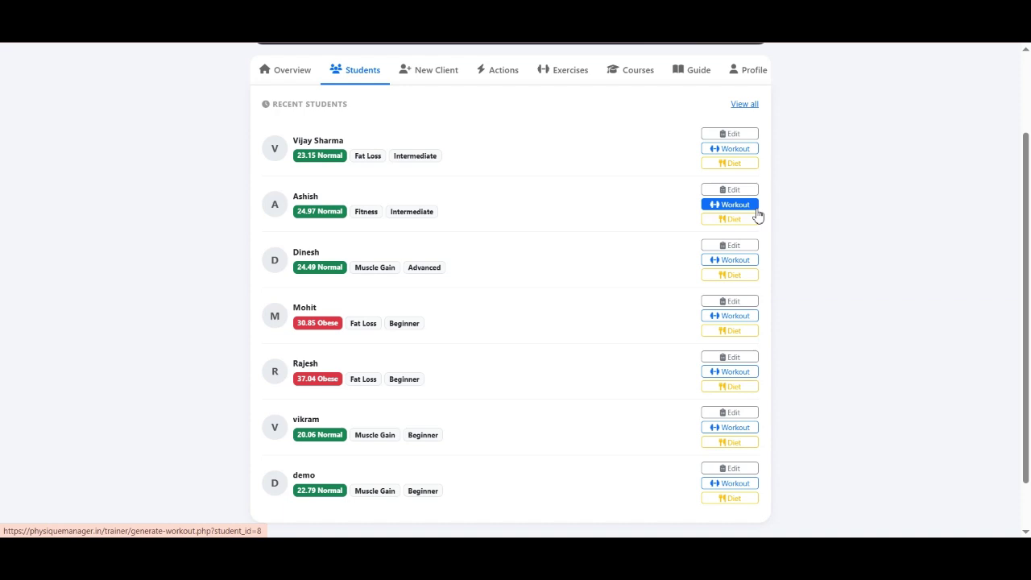
left_click(734, 150)
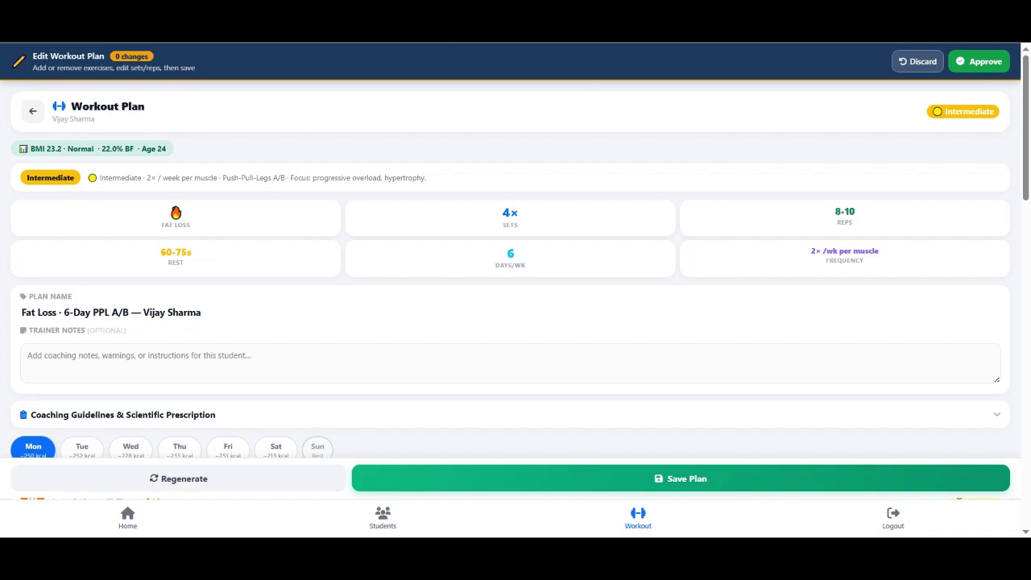
key("alt+Left")
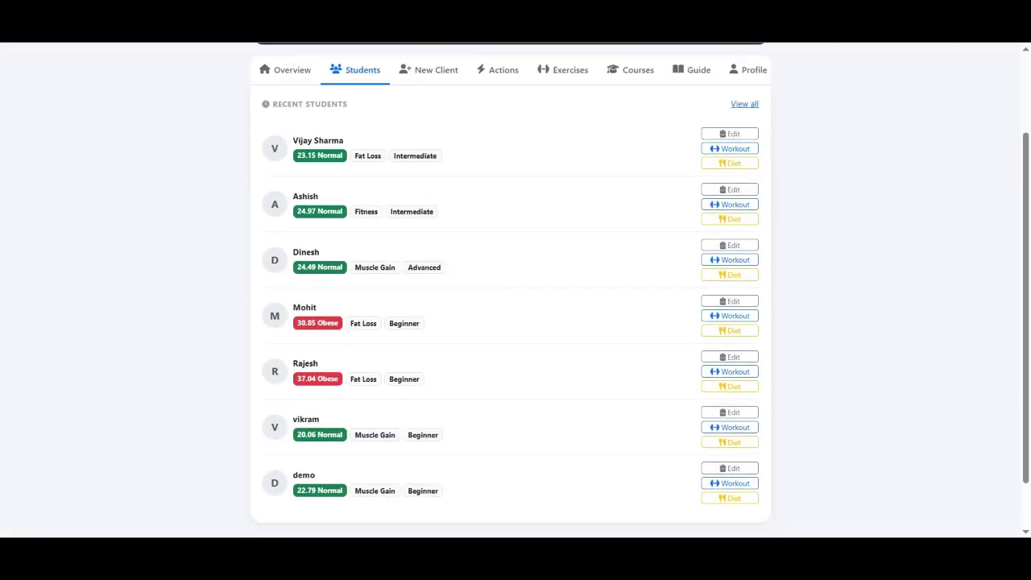
- Open the assessment of the last student listed on the My Students page, using the Assessments quick action
left_click(495, 74)
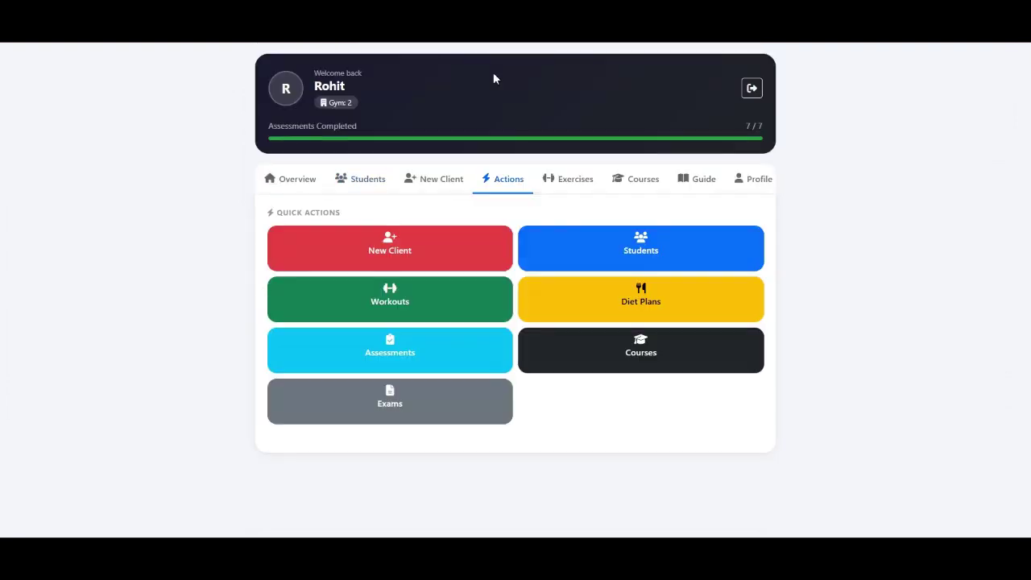
left_click(388, 359)
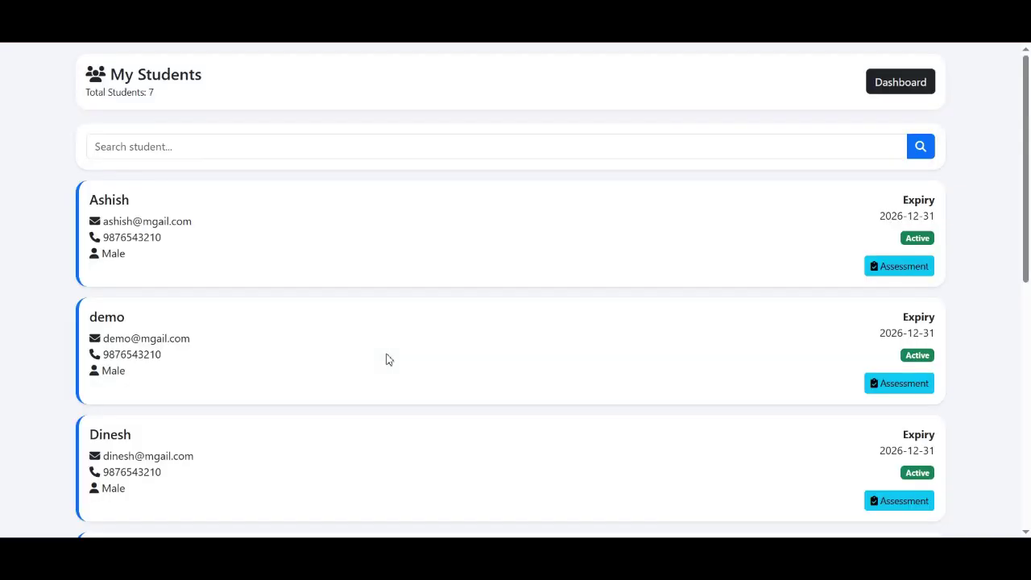
left_click_drag(1026, 133, 1029, 369)
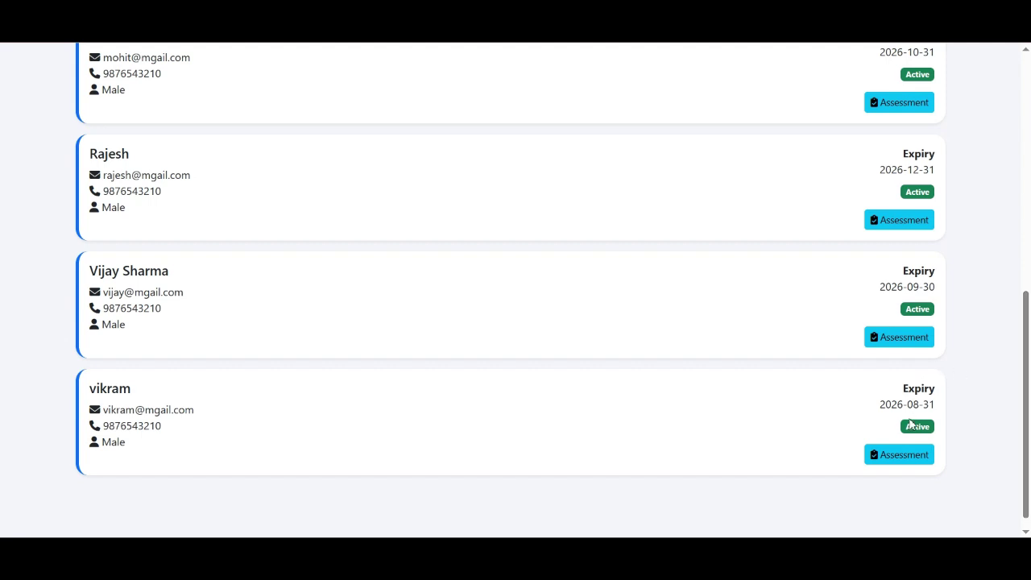
left_click(902, 456)
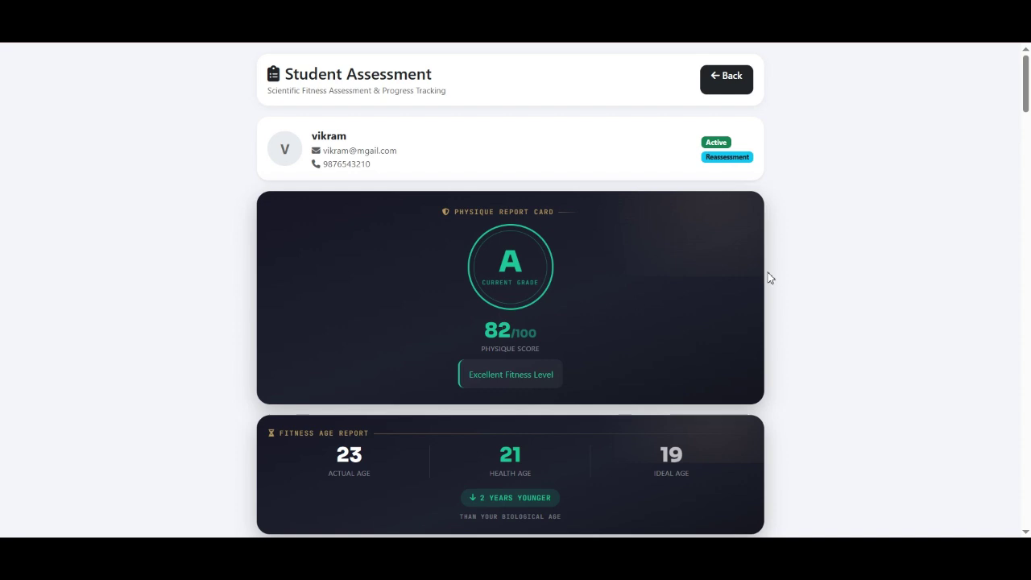
- Examine the student's report from the physique grade and fitness age through recovery, adherence and body composition to the future simulator
scroll(1026, 101, "down", 2)
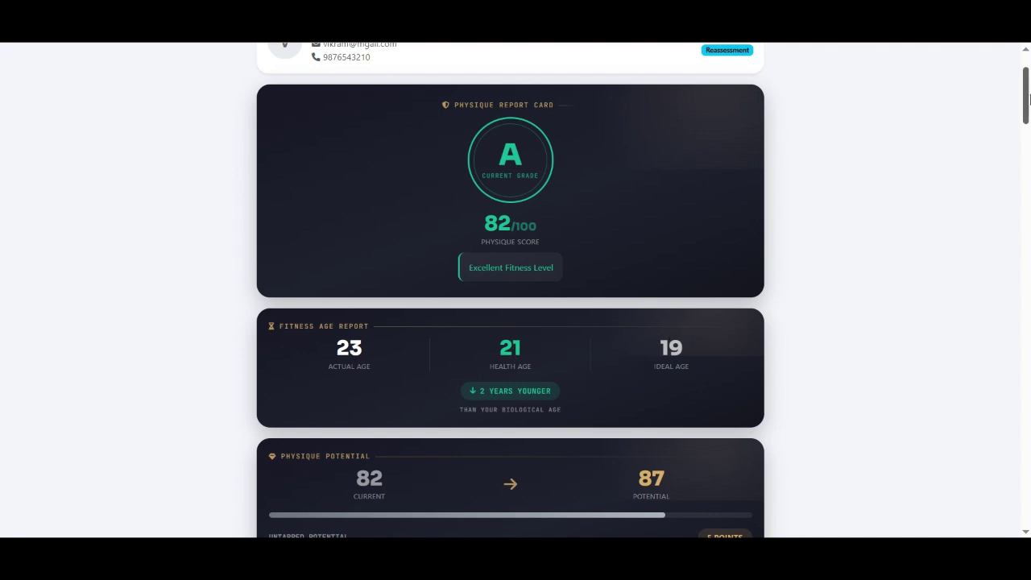
scroll(1026, 101, "down", 2)
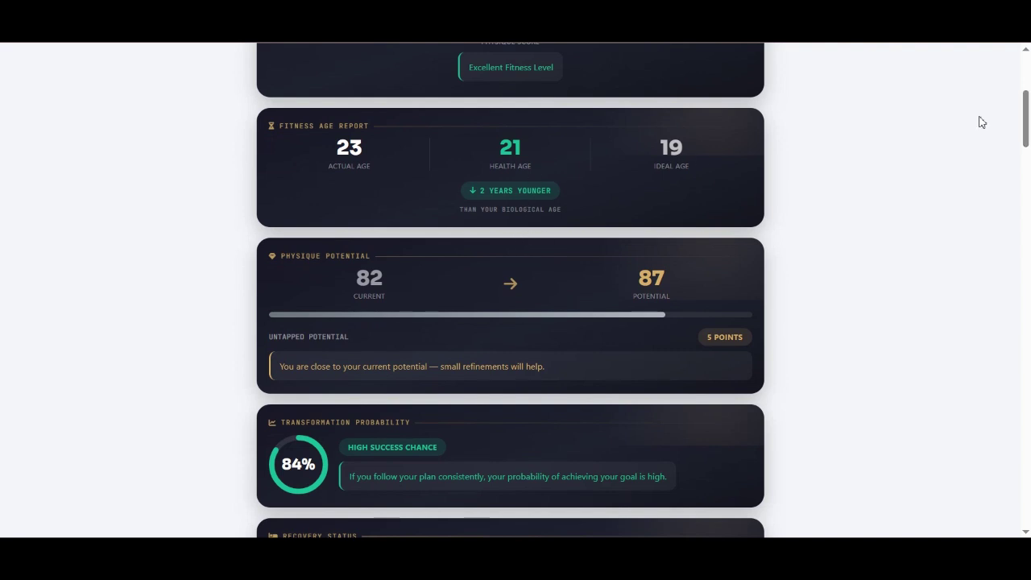
scroll(1026, 103, "up", 2)
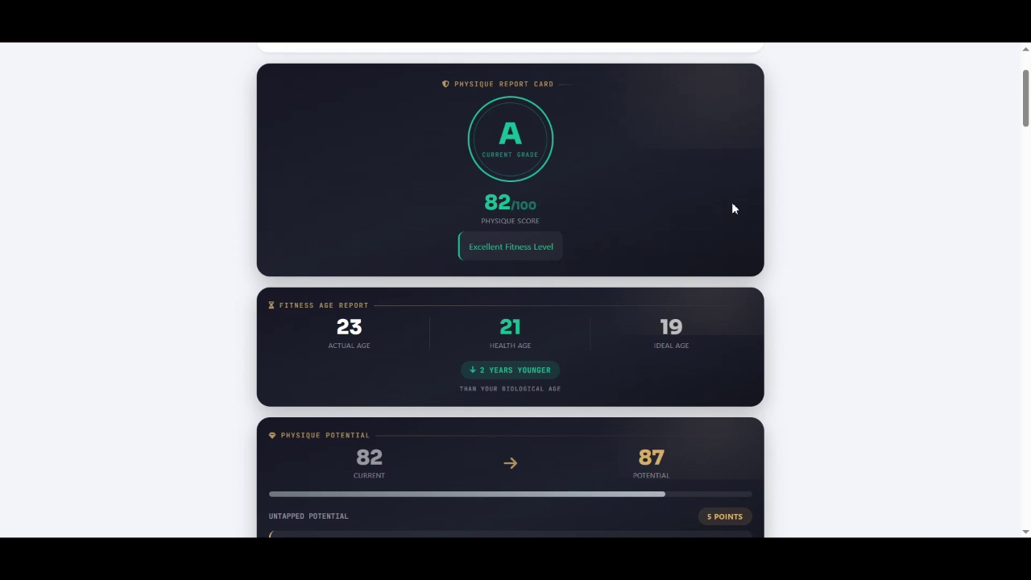
left_click_drag(1024, 91, 1028, 137)
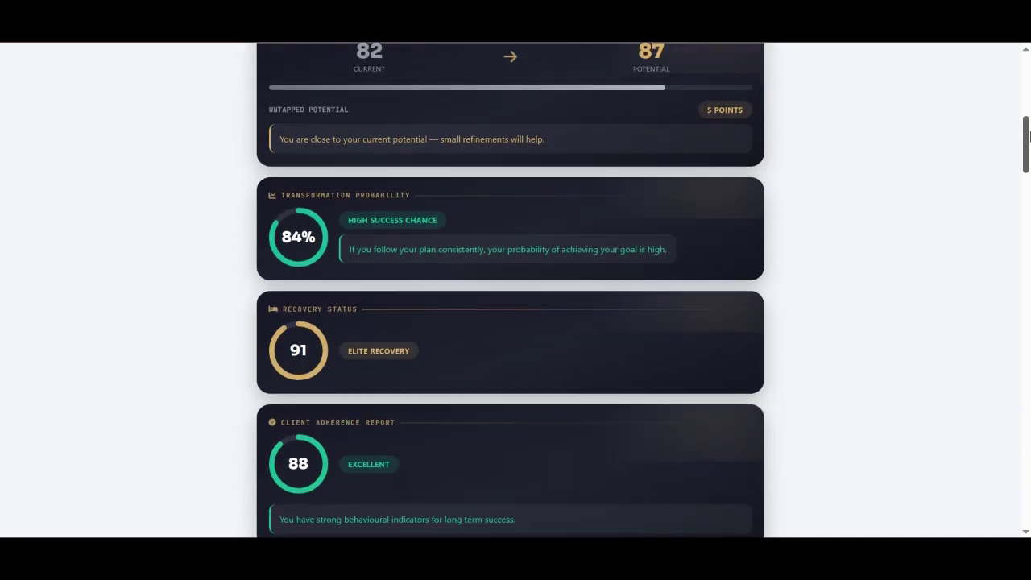
scroll(1029, 137, "up", 1)
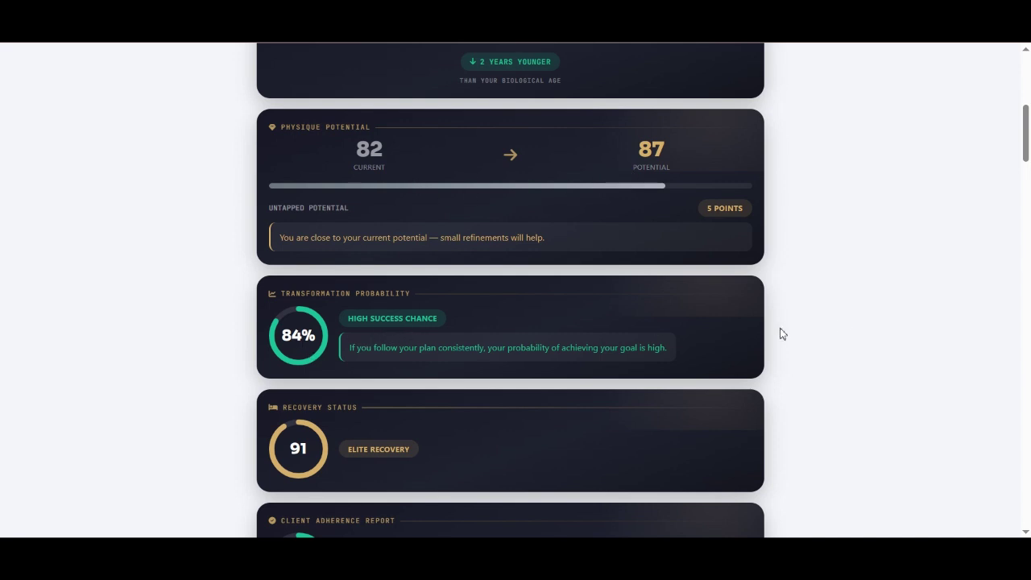
mouse_move(1026, 140)
left_mouse_down()
mouse_move(1026, 81)
mouse_move(1028, 149)
left_mouse_up()
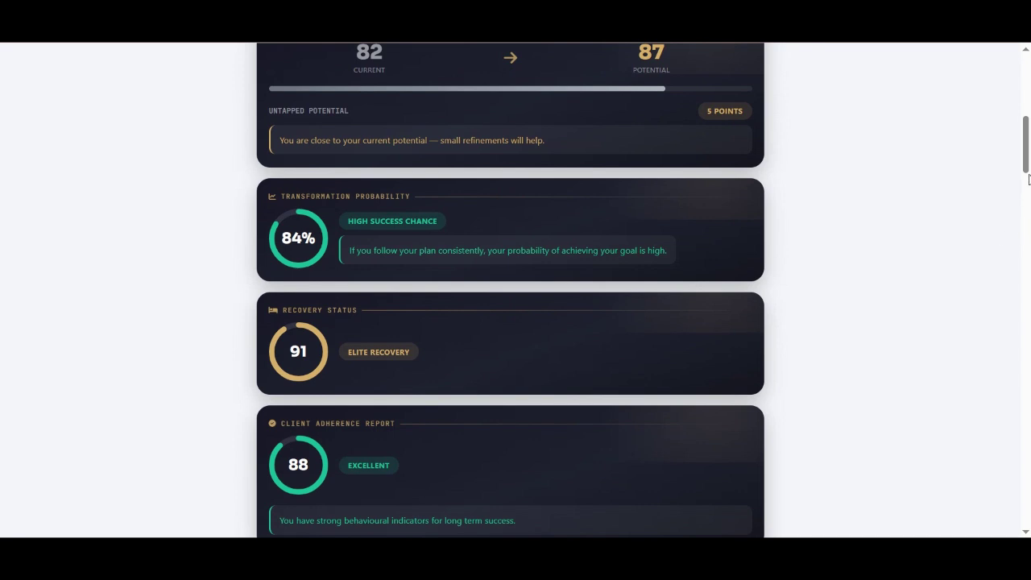
left_click_drag(1026, 159, 1027, 181)
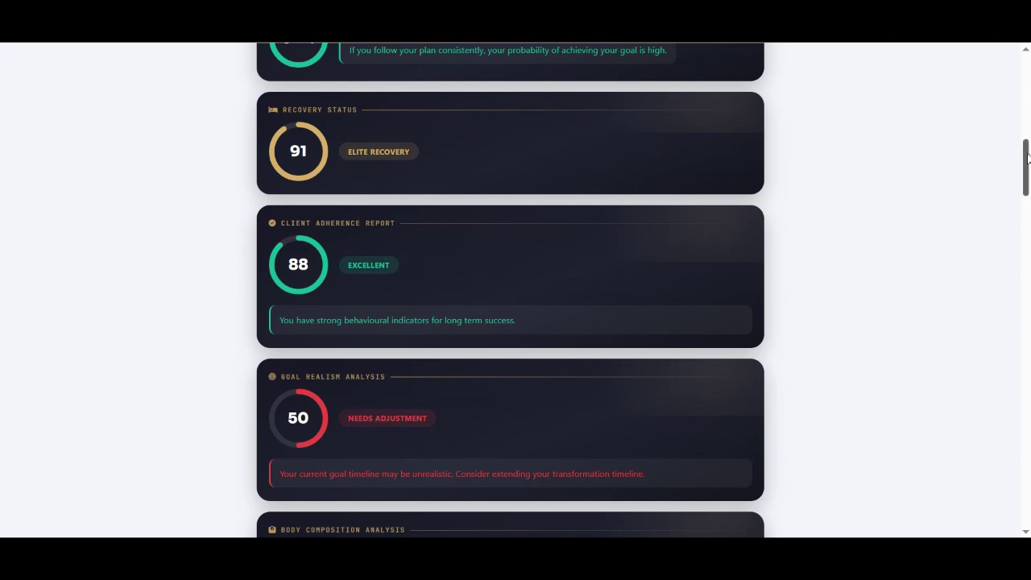
left_click_drag(1026, 158, 1027, 176)
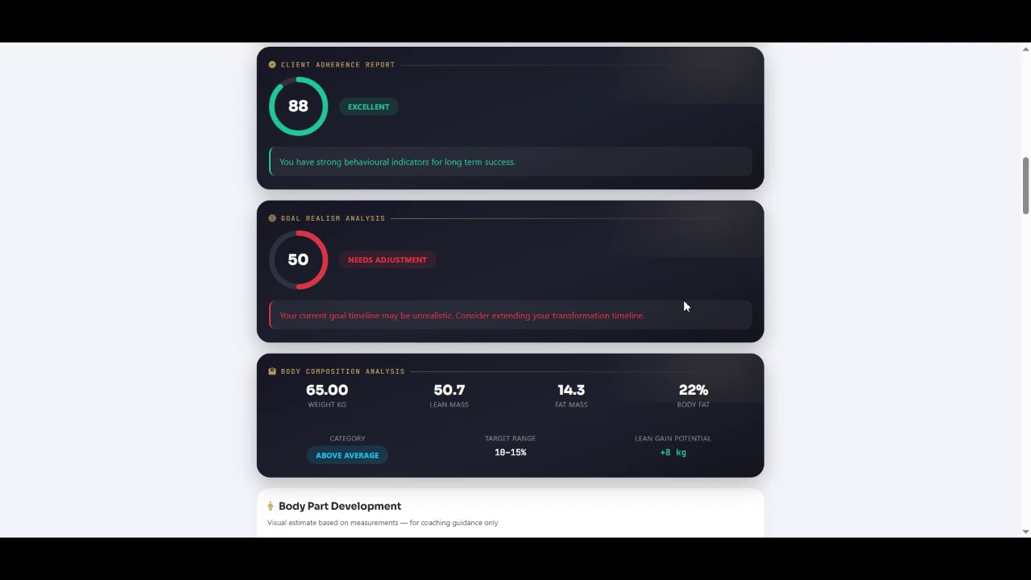
left_click_drag(1027, 213, 1028, 254)
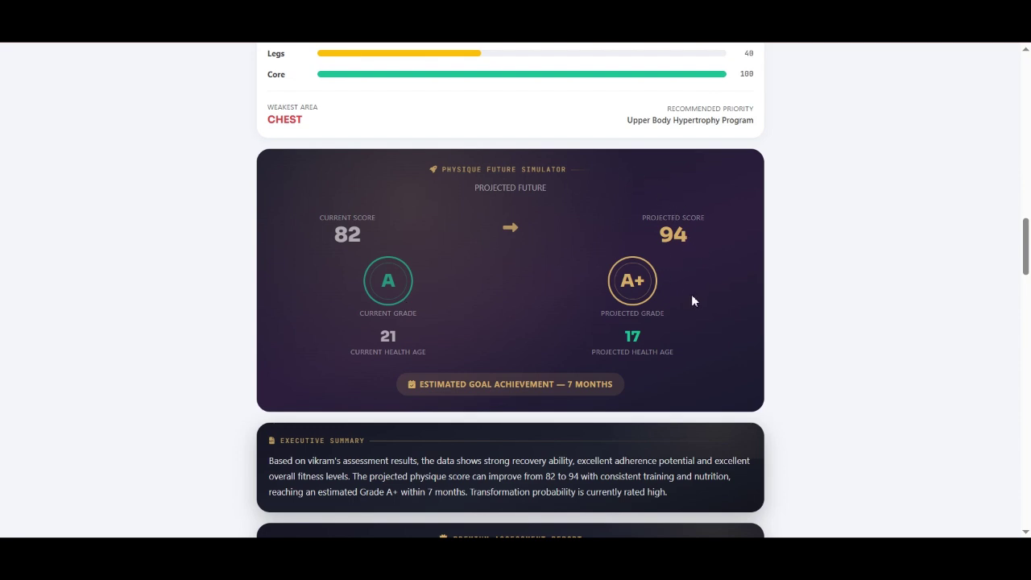
- Review the reassessment form's basic information, body composition, performance and lifestyle fields
left_click_drag(1024, 244, 1028, 308)
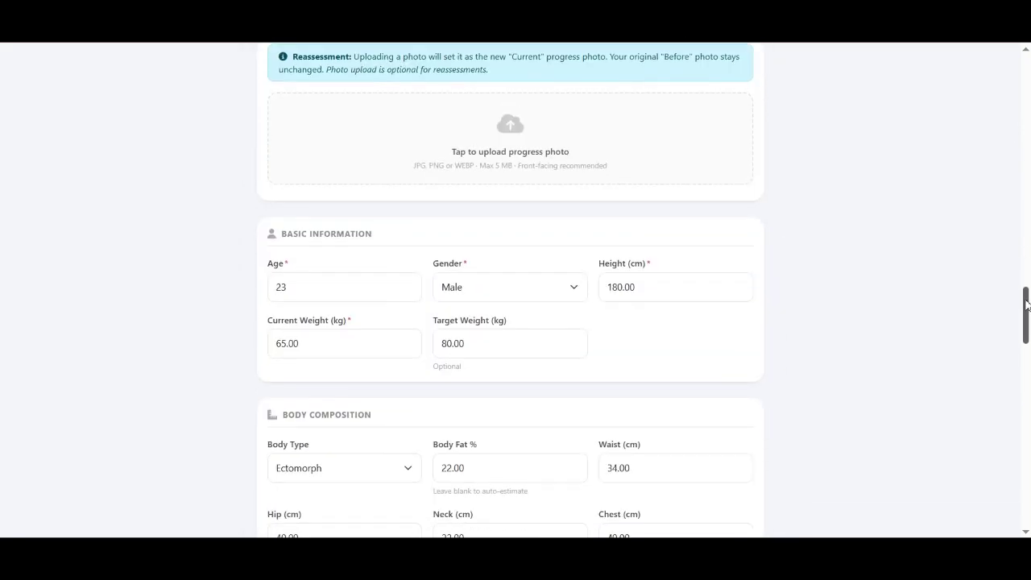
scroll(985, 311, "down", 1)
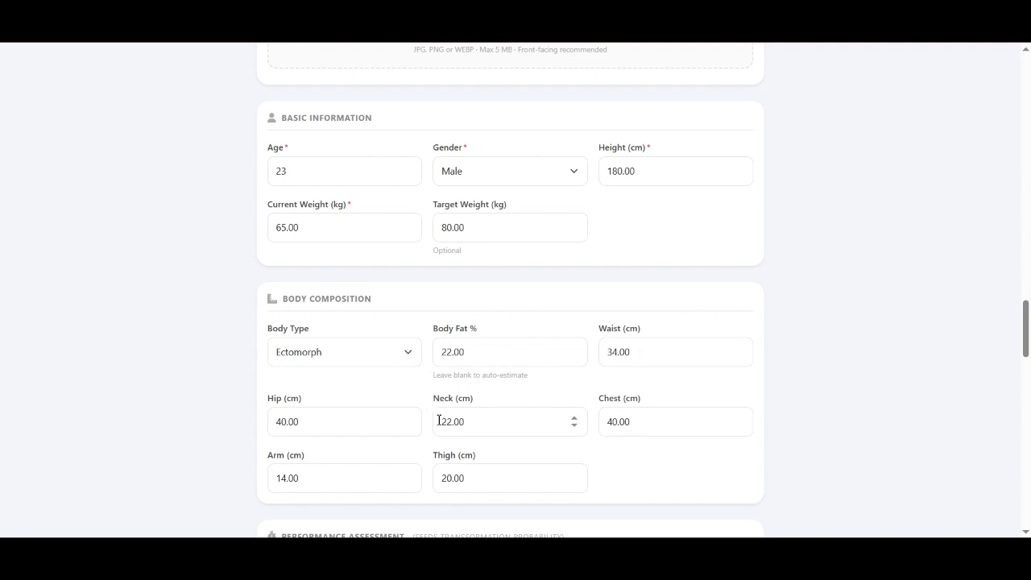
left_click_drag(1026, 334, 1028, 368)
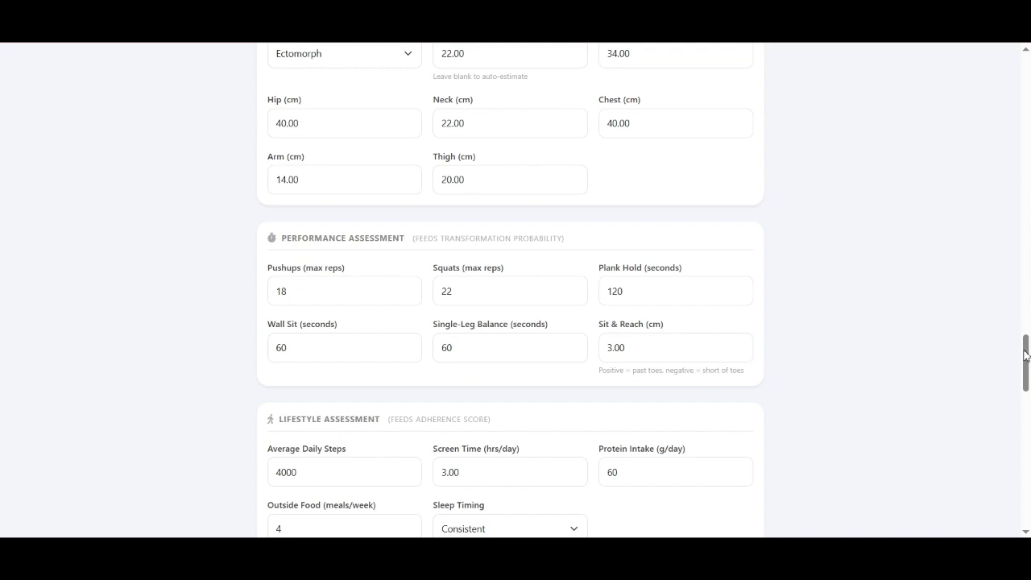
left_click_drag(1027, 358, 1026, 377)
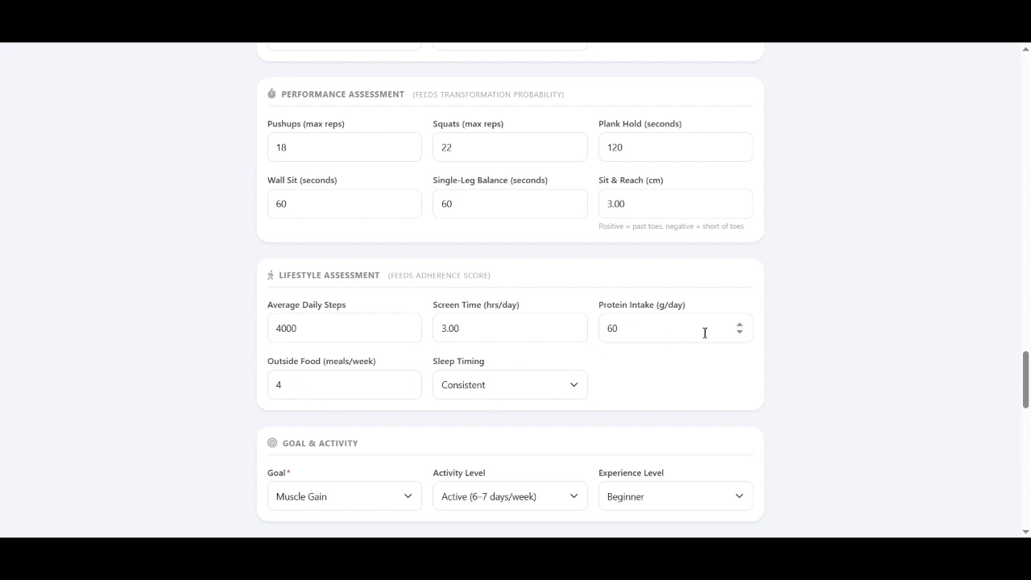
left_click_drag(1025, 392, 1025, 419)
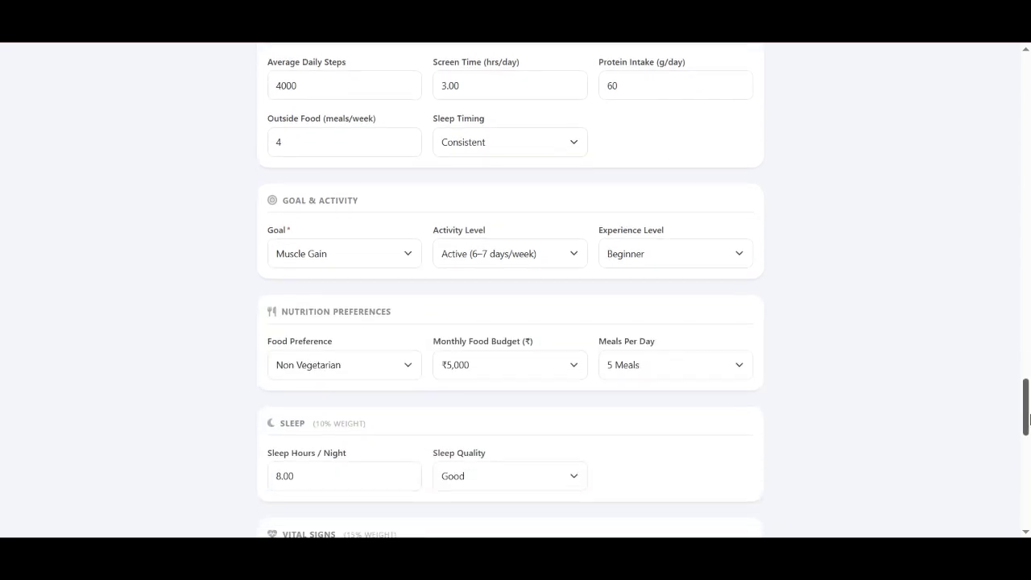
- Inspect the available choices for goal, experience level, food preference, monthly food budget and meals per day without changing them
left_click(338, 256)
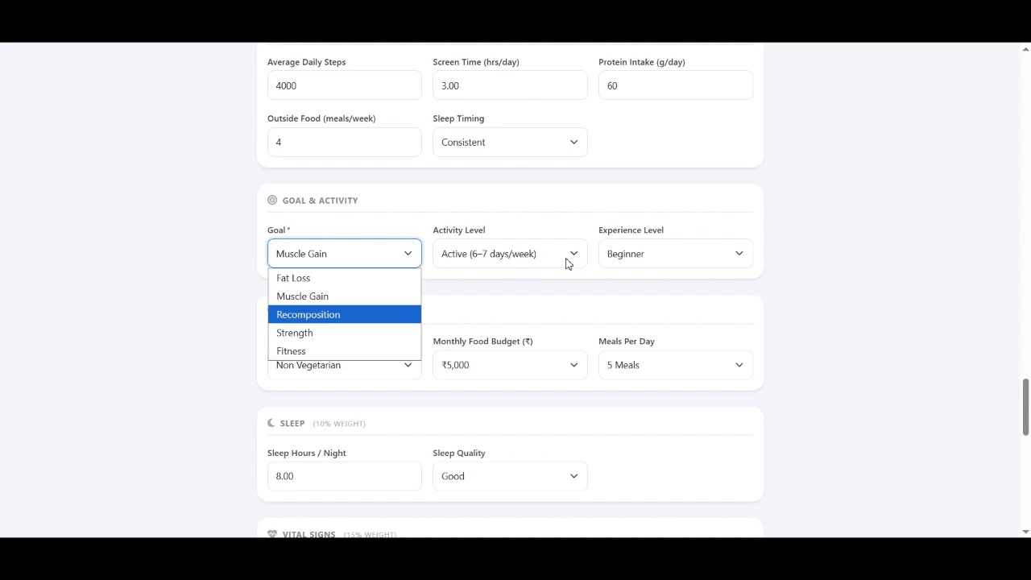
left_click(814, 261)
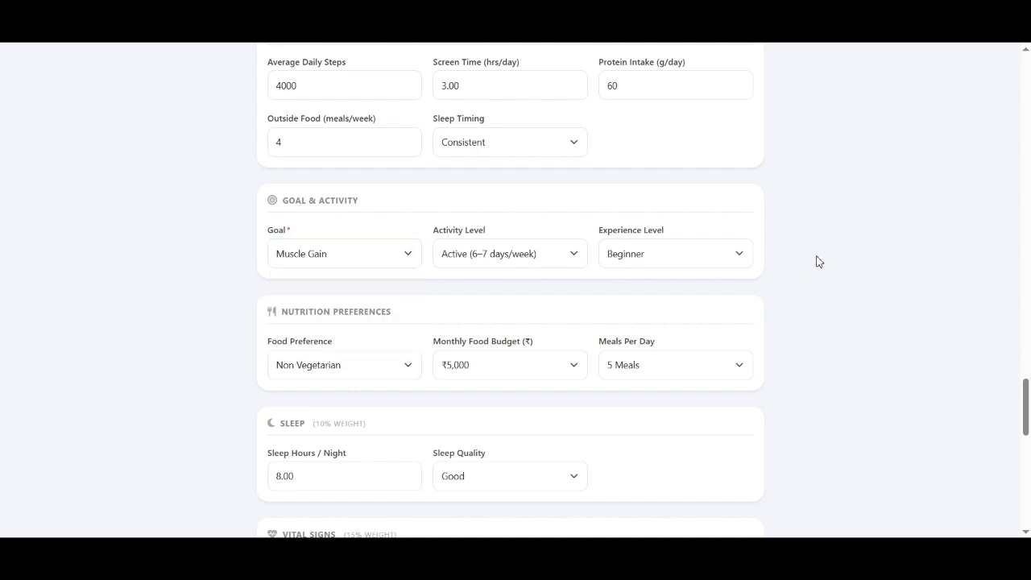
left_click(708, 253)
left_click(710, 253)
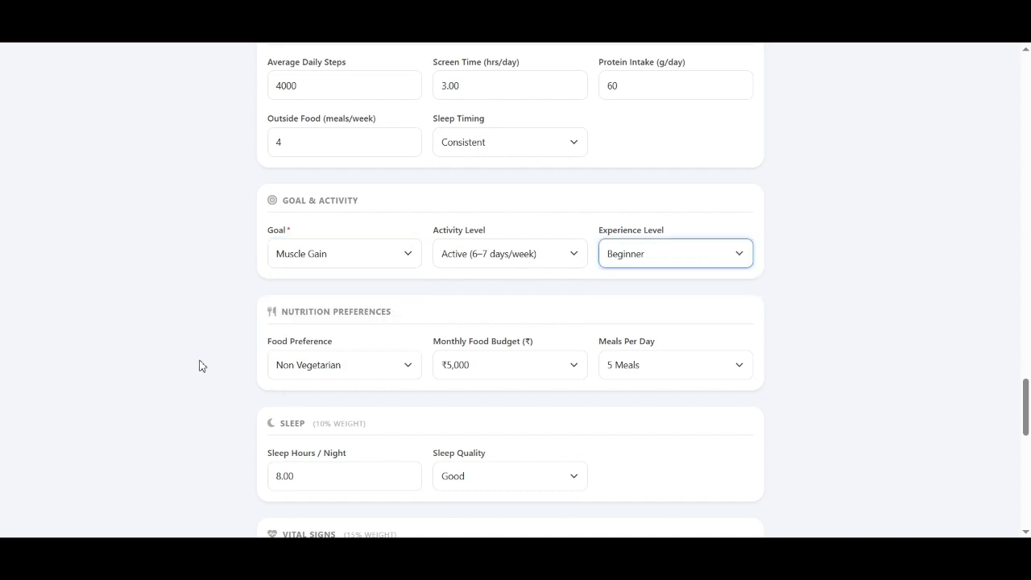
left_click(392, 364)
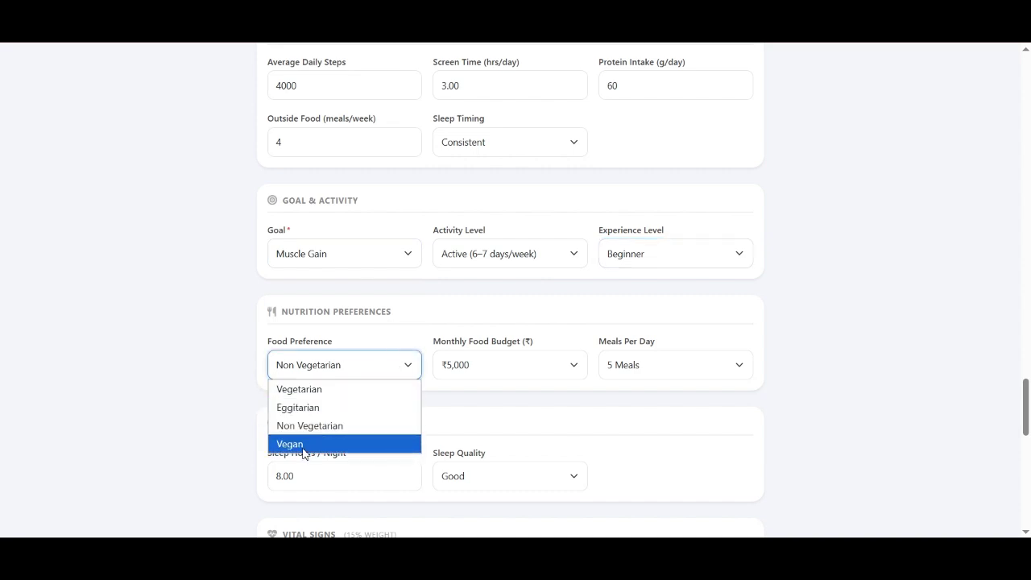
left_click(569, 365)
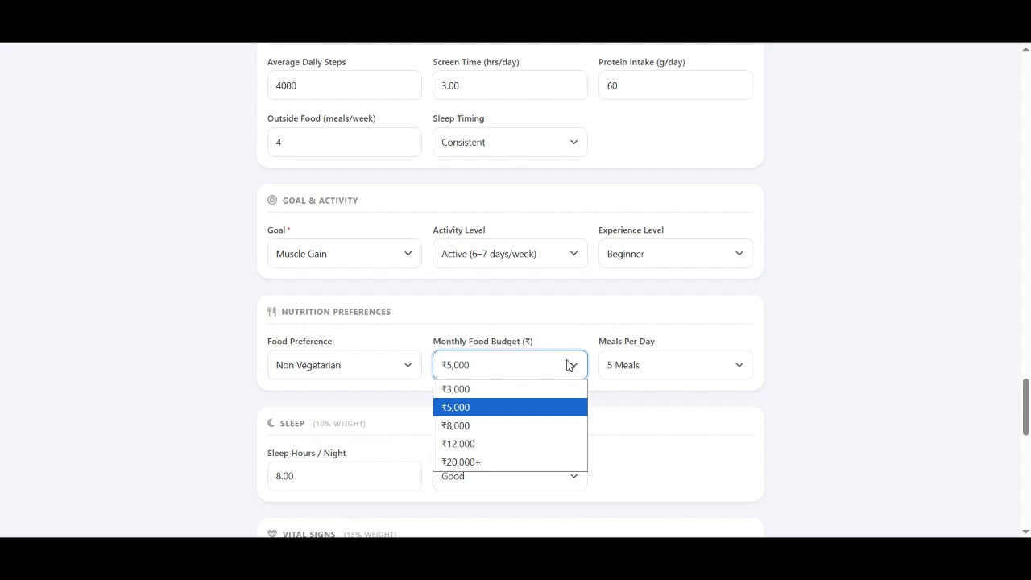
left_click(694, 361)
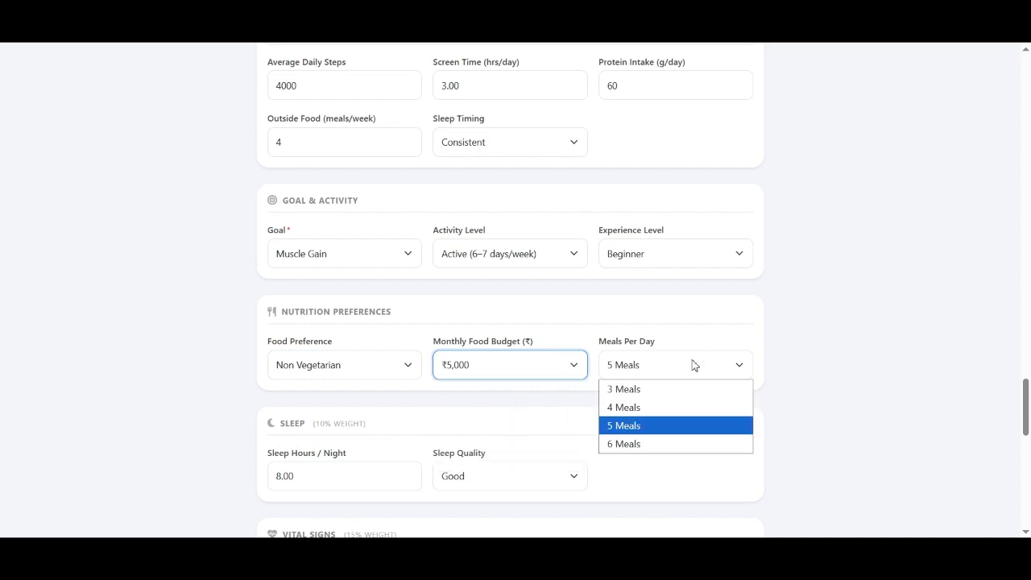
left_click(869, 344)
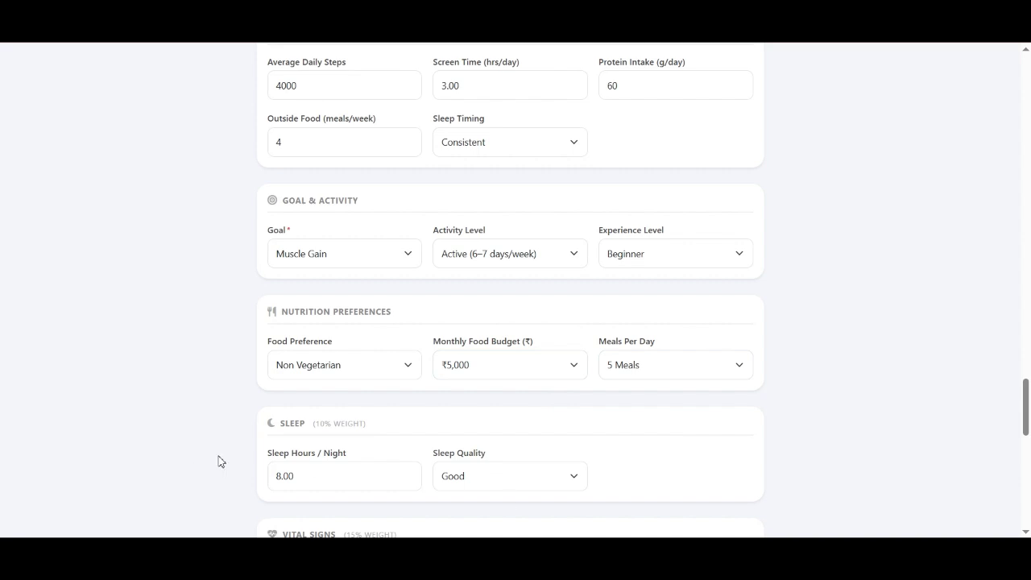
- Set the resting heart rate in the vital signs section to 66 bpm
scroll(220, 460, "down", 2)
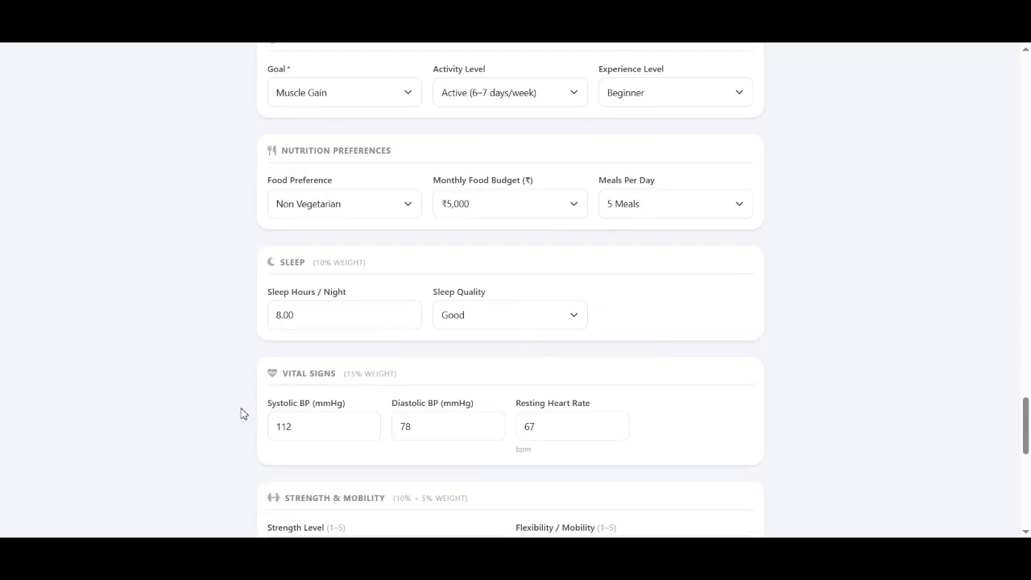
scroll(195, 399, "down", 1)
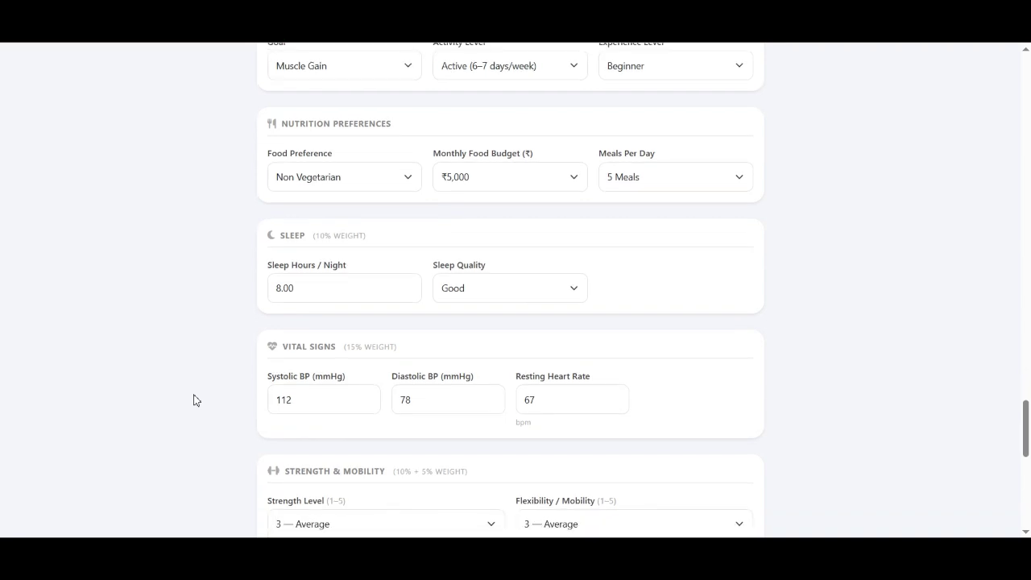
scroll(195, 399, "down", 2)
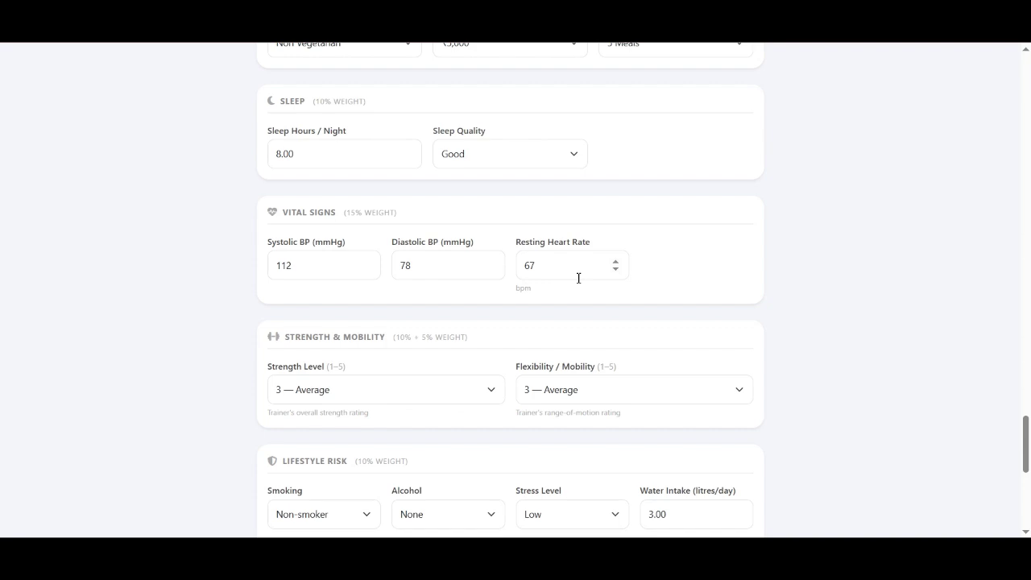
left_click(539, 270)
left_click(201, 373)
scroll(202, 373, "down", 3)
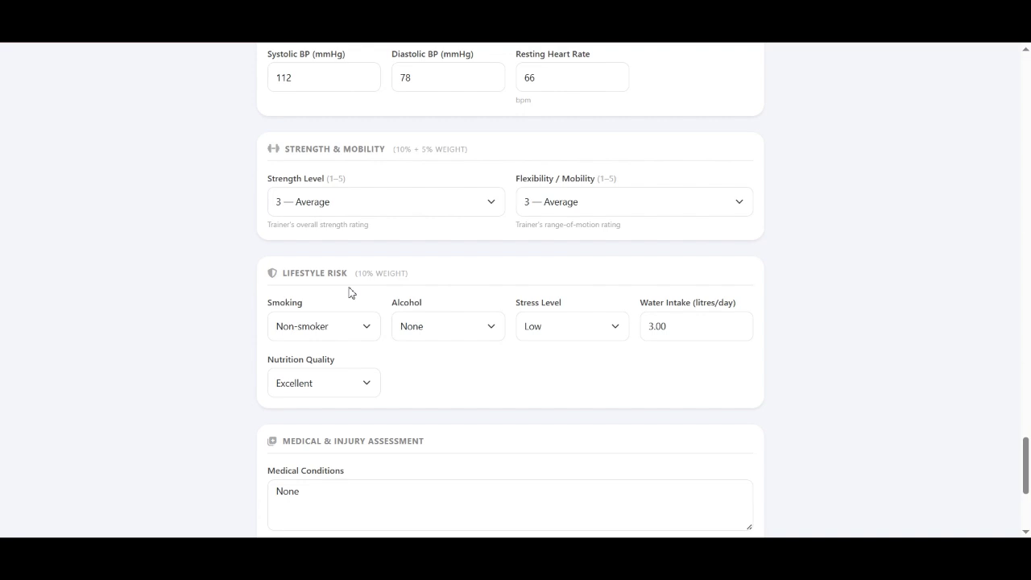
- Inspect the stress level, alcohol and smoking choices and the water intake field under lifestyle risk without changing them
left_click(606, 332)
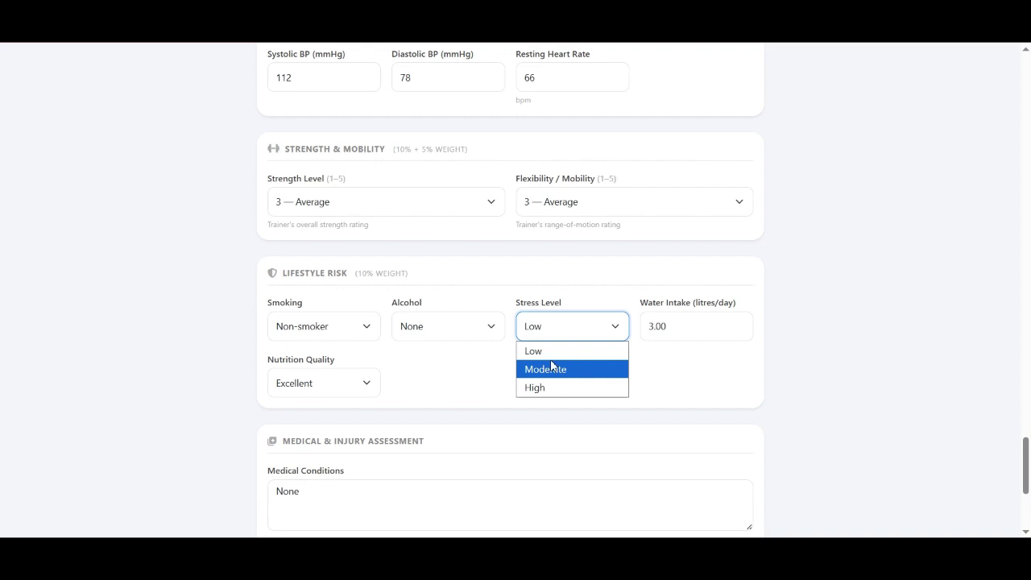
left_click(465, 332)
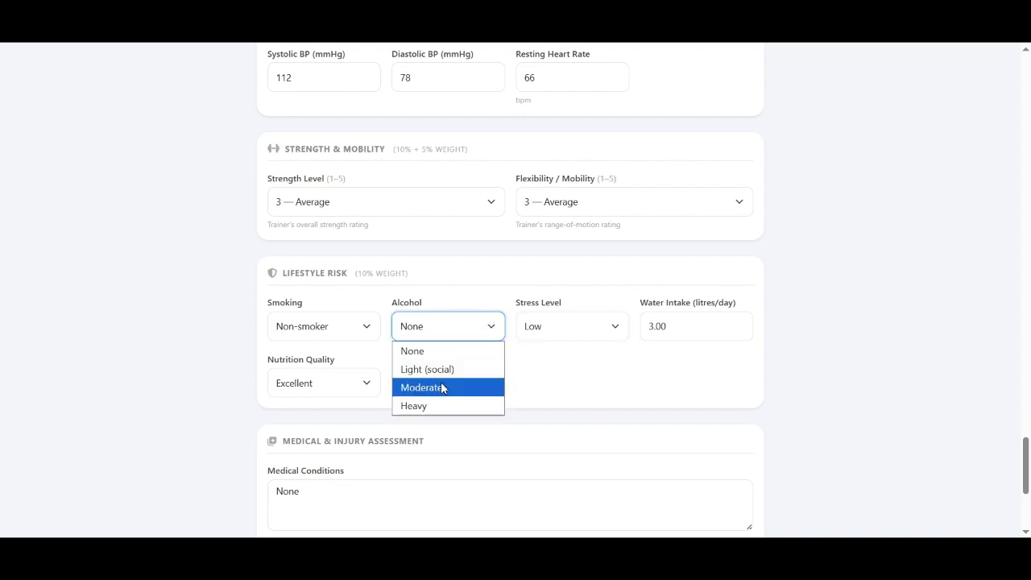
left_click(349, 326)
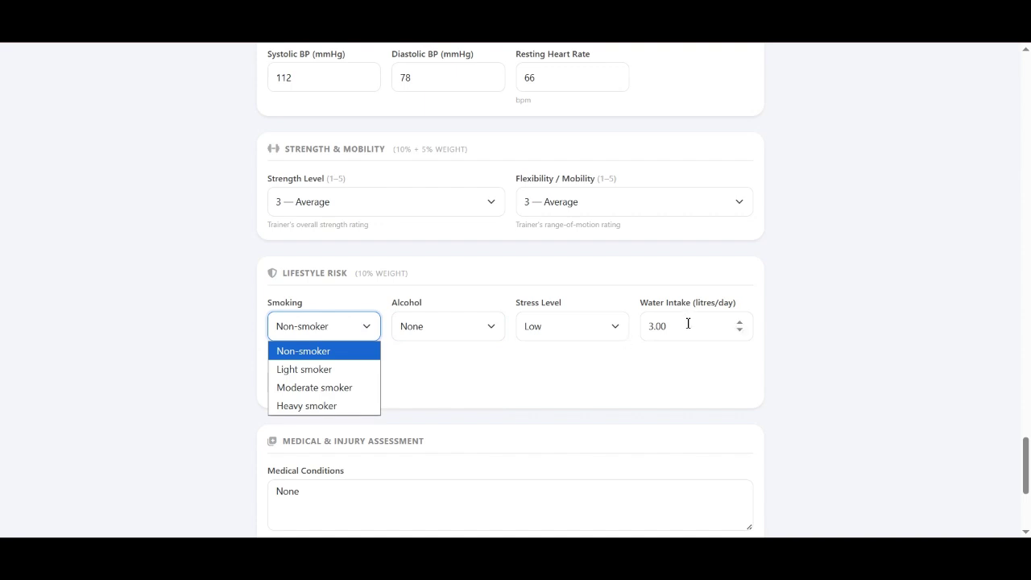
left_click(779, 337)
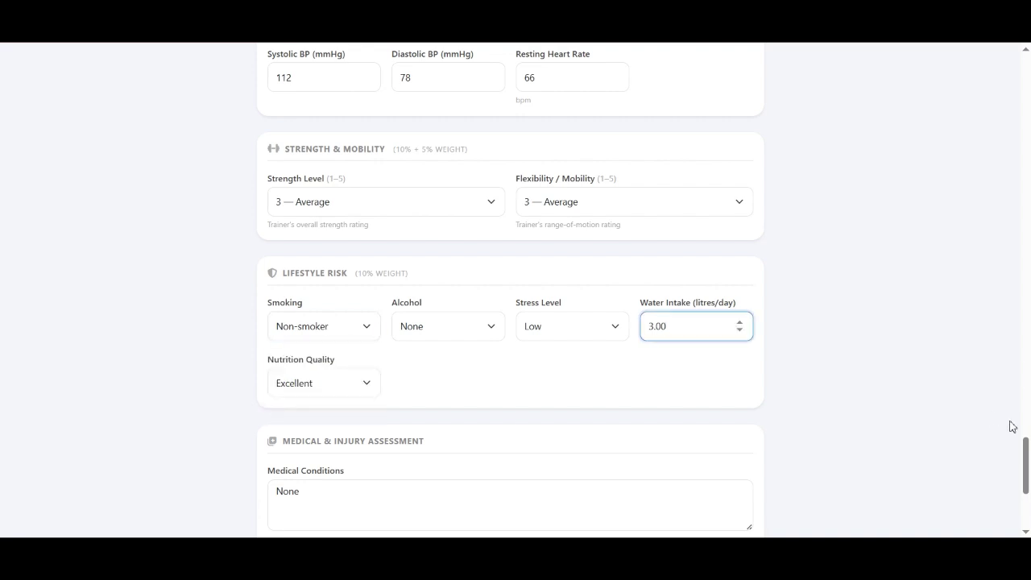
- Review the medical and injury assessment fields, revisit the report's recovery, adherence and goal realism cards, and return to the form's end
scroll(1027, 453, "down", 3)
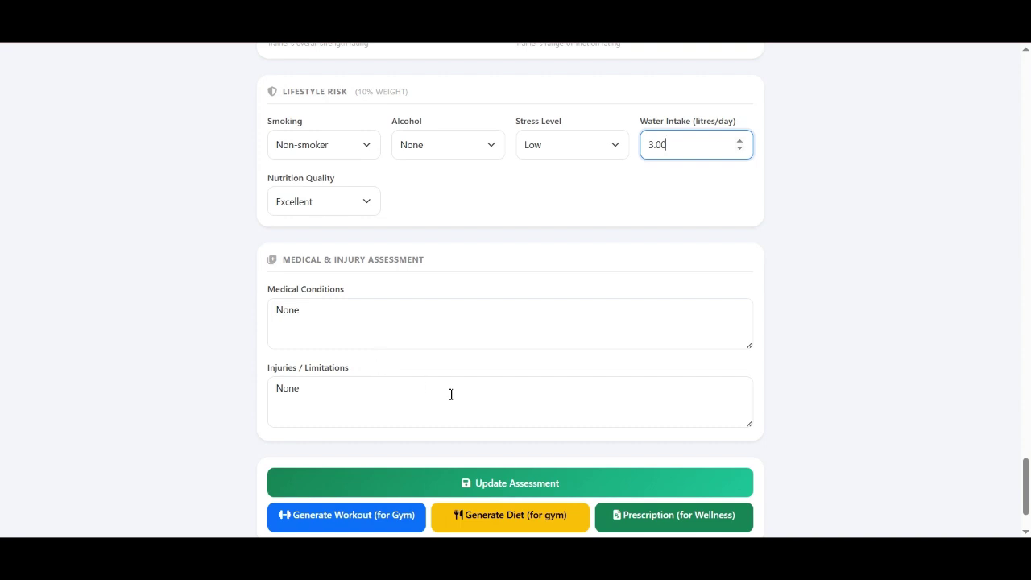
left_click_drag(1025, 486, 1028, 162)
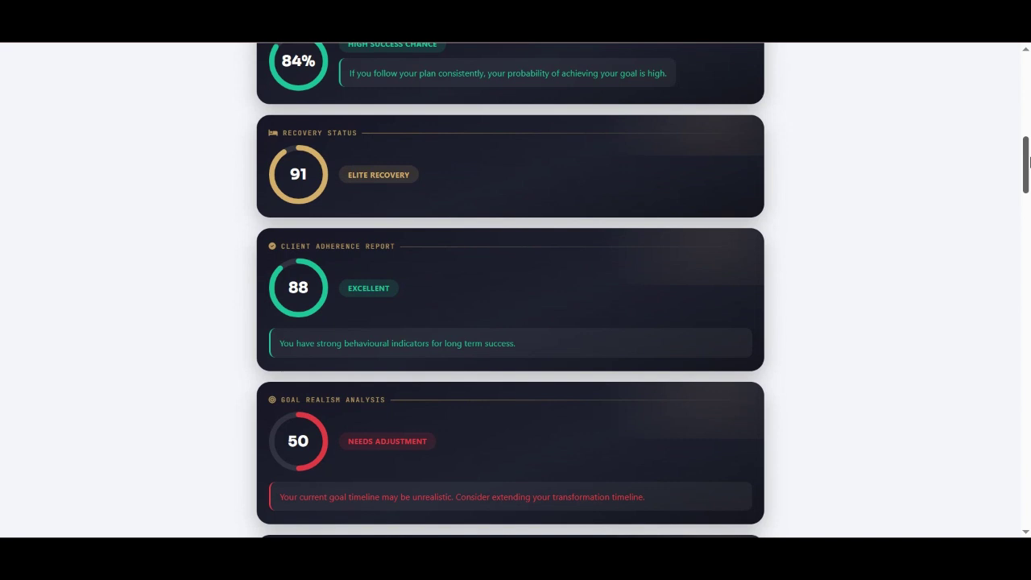
left_click_drag(1028, 162, 1029, 521)
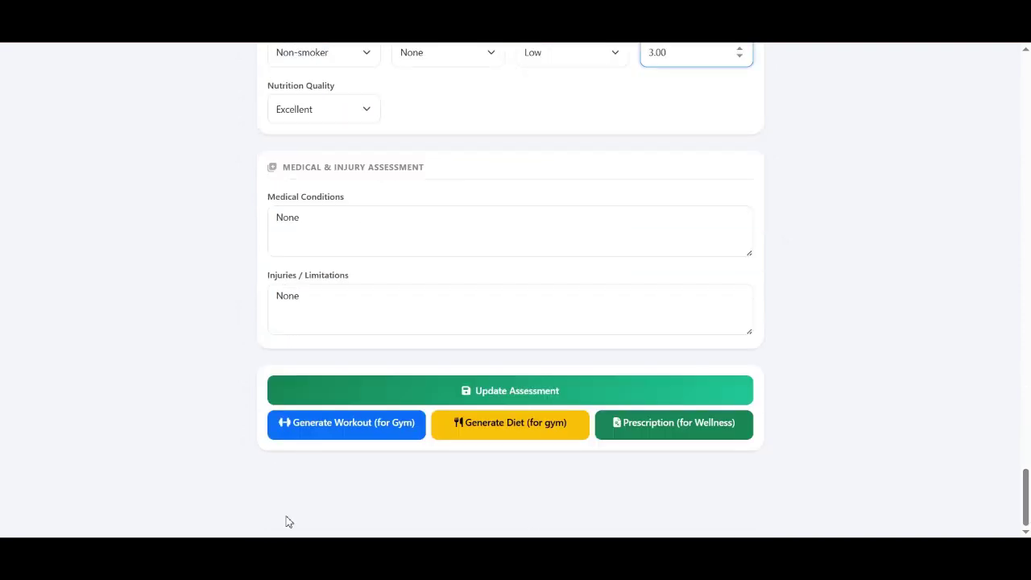
- Open the student's gym workout plan from the assessment form and review its training summary and Monday's chest and biceps exercises
left_click(319, 438)
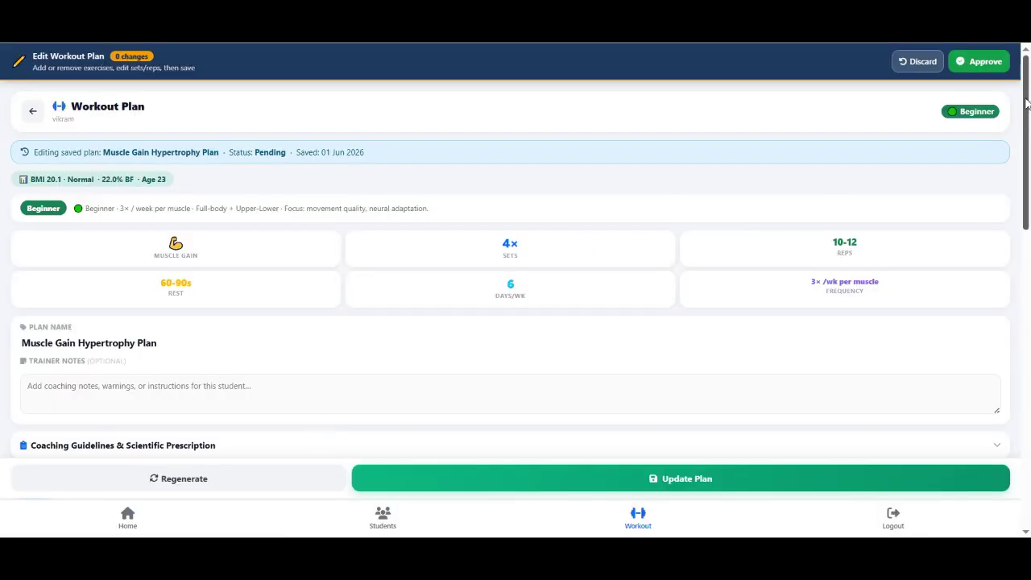
left_click_drag(1026, 102, 1027, 120)
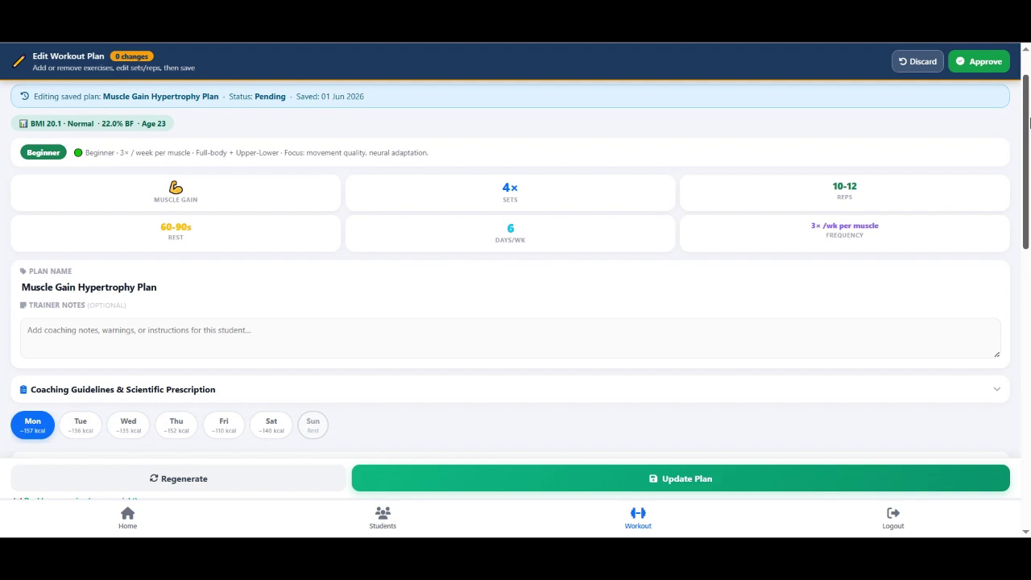
left_click_drag(1027, 89, 1028, 231)
scroll(642, 234, "up", 2)
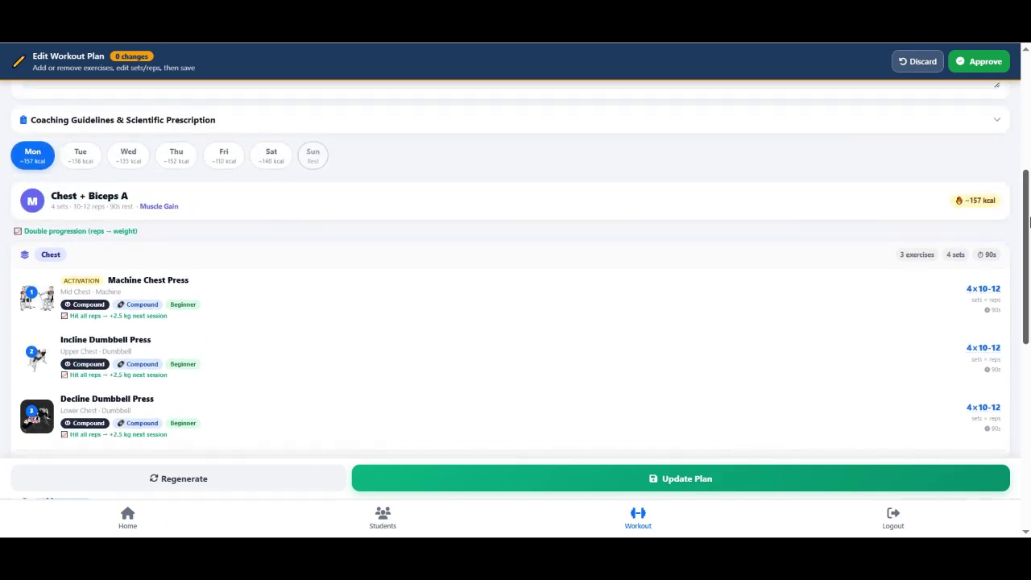
left_click_drag(1028, 219, 1028, 232)
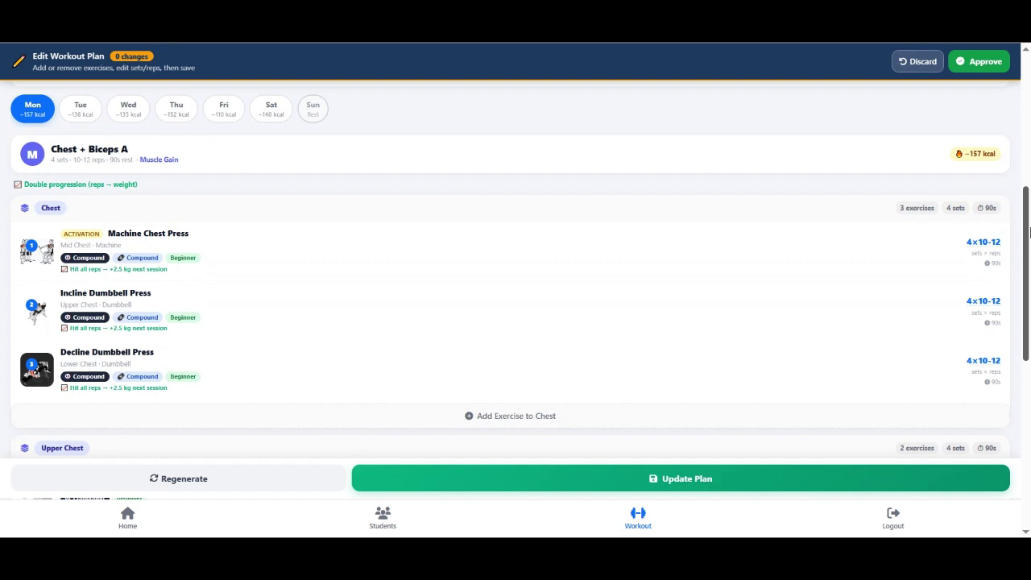
mouse_move(861, 252)
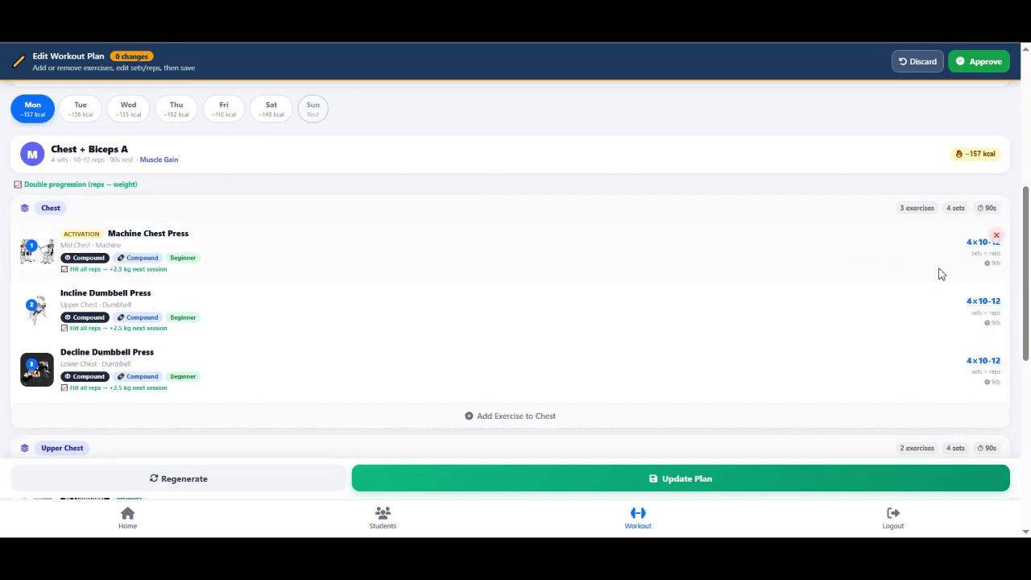
left_click_drag(1028, 228, 998, 145)
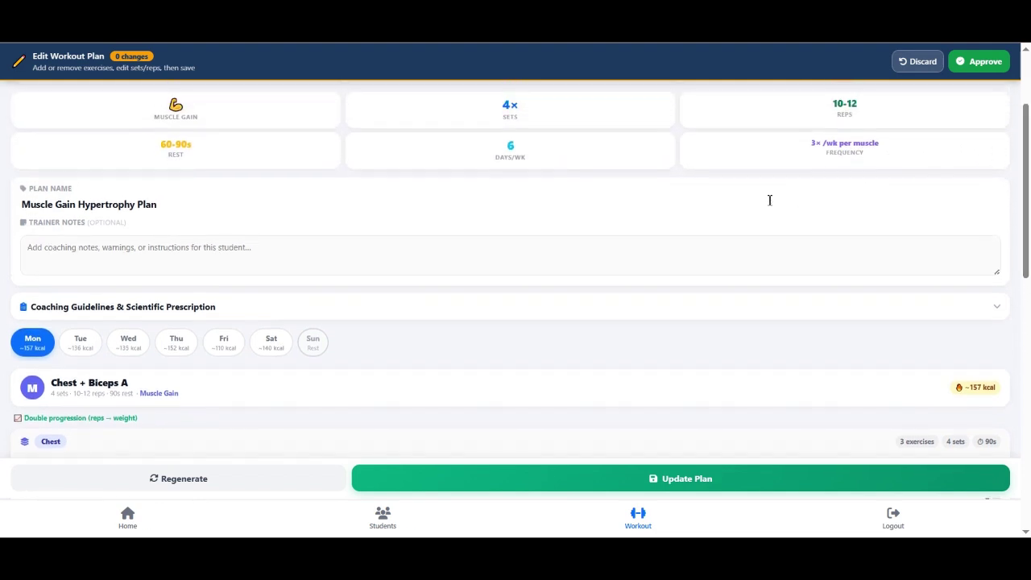
- View the Tuesday, Wednesday and Thursday sessions of the workout plan, examining Thursday's chest exercises
left_click(80, 344)
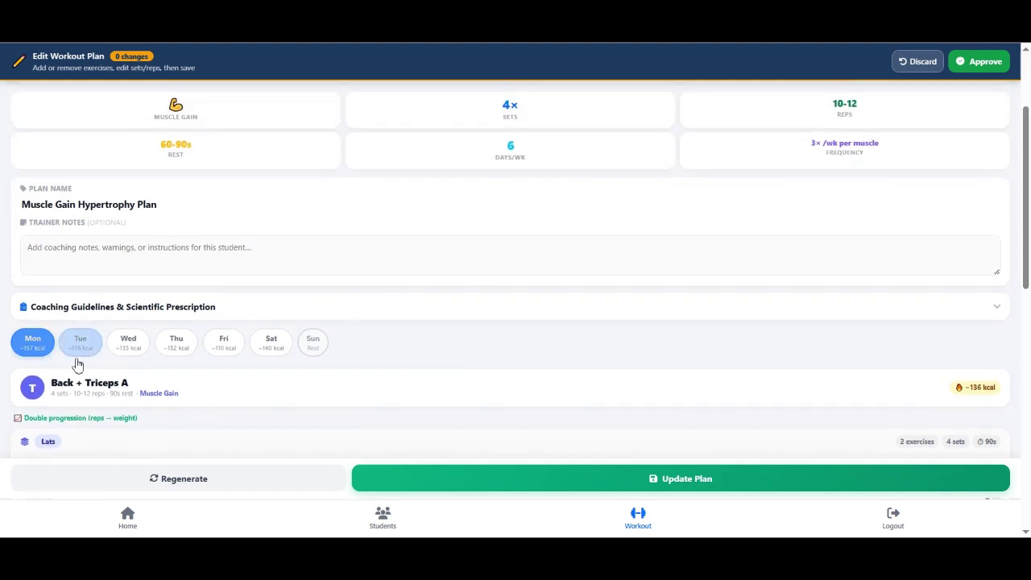
left_click(128, 345)
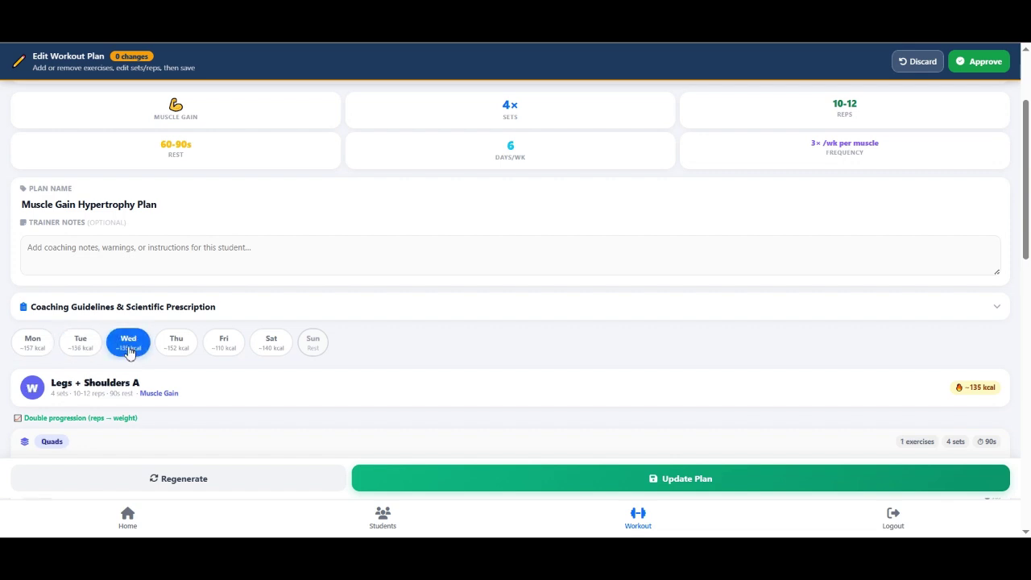
left_click(171, 352)
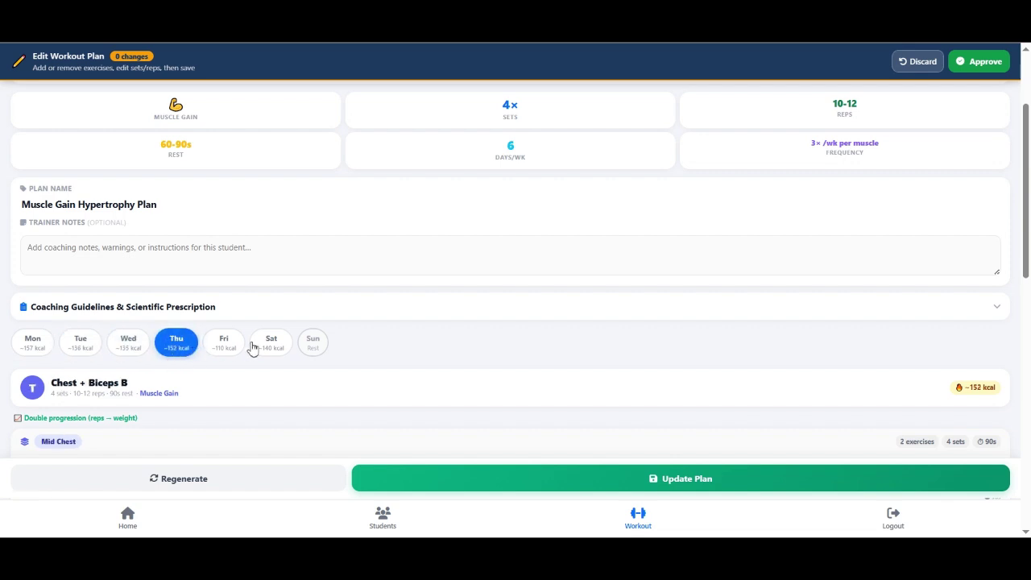
left_click_drag(1029, 205, 1029, 262)
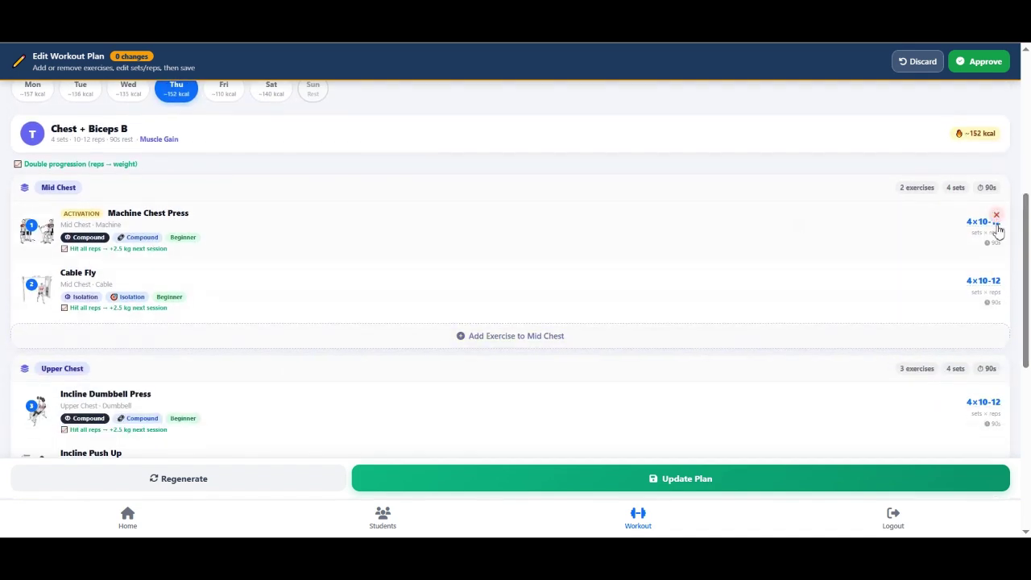
- Check the exercise library for Mid Chest without adding anything, and review Thursday's remaining exercises down to Brachialis
left_click(542, 345)
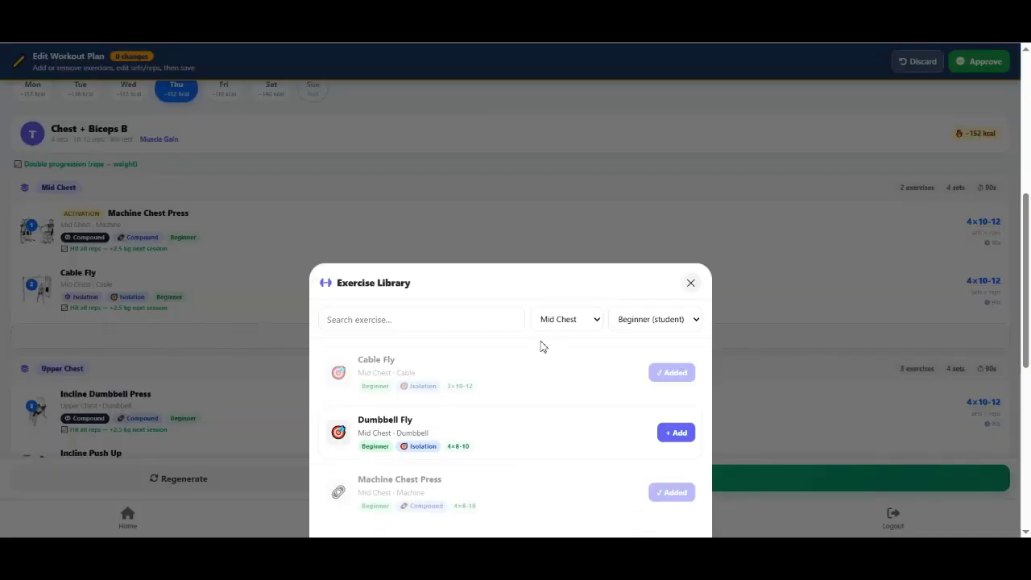
left_click(690, 285)
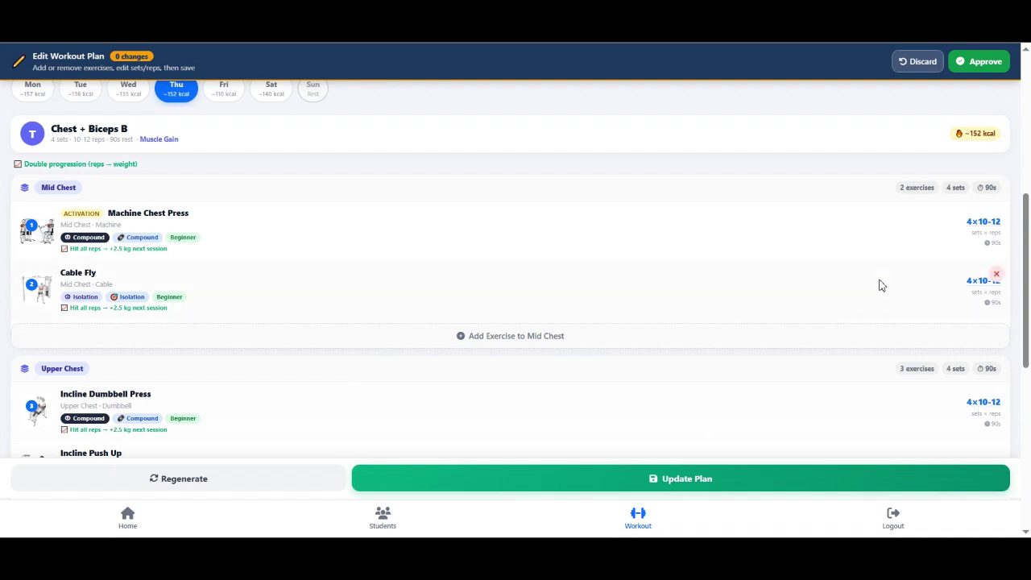
left_click_drag(1027, 192, 1028, 378)
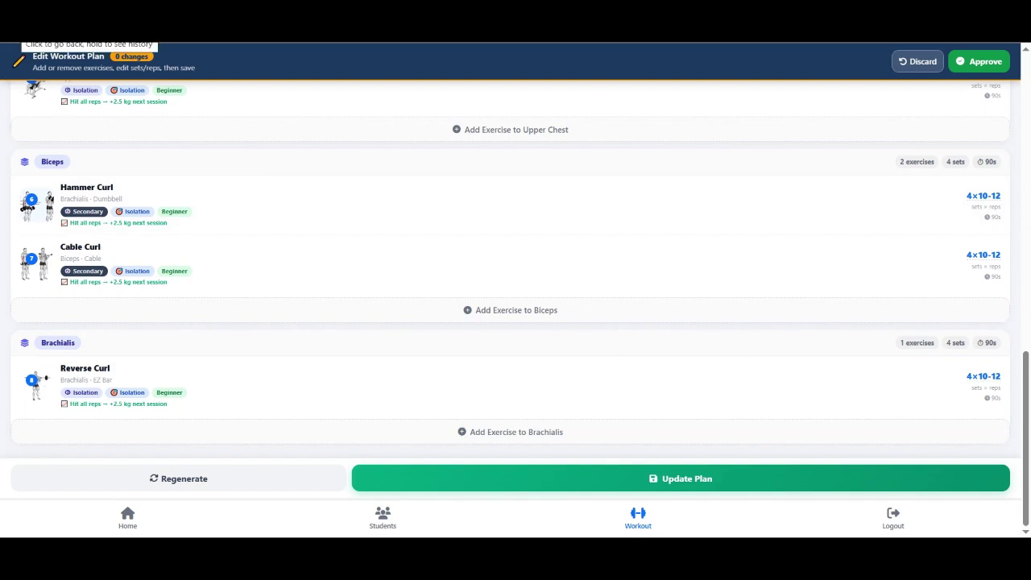
- Return to the assessment form, generate the student's gym diet plan, and review its daily targets and supplement details
left_click(20, 32)
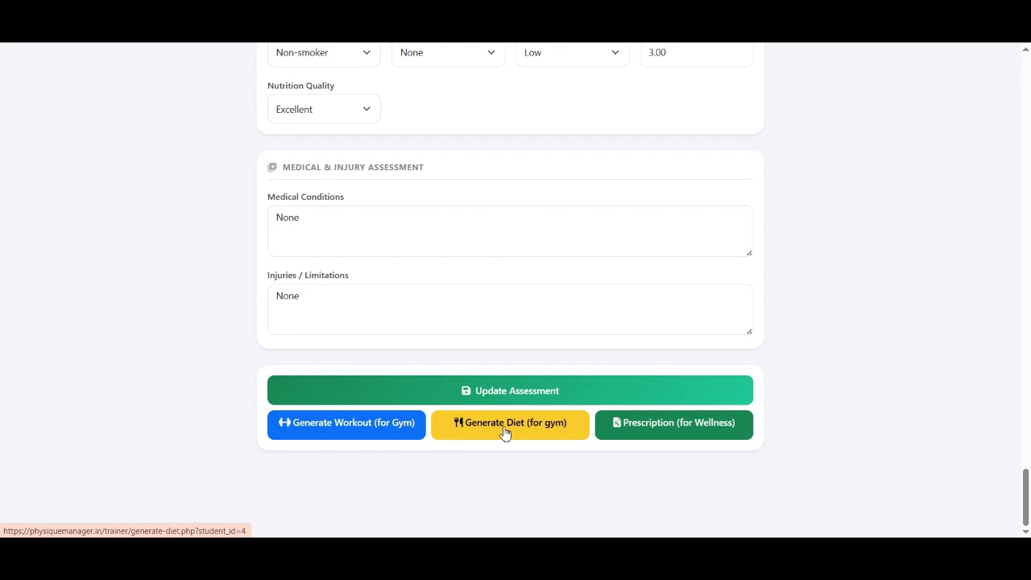
left_click(505, 432)
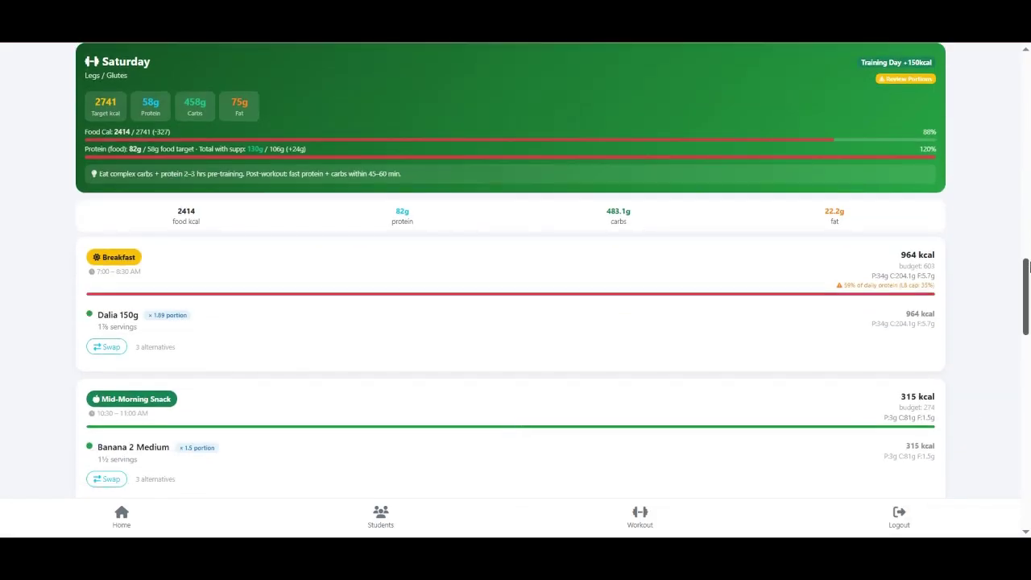
scroll(1025, 264, "up", 2)
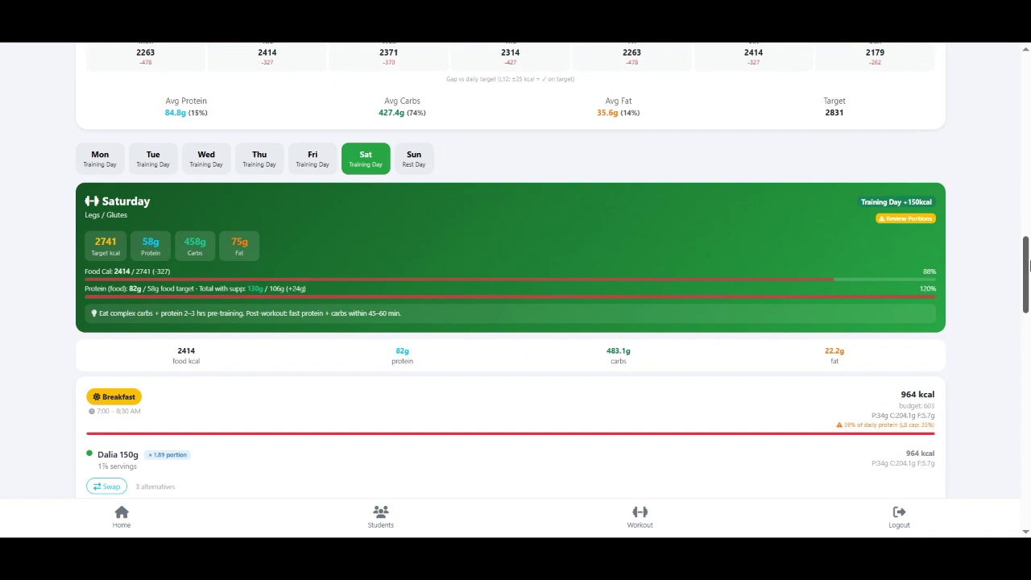
left_click_drag(1027, 242, 1027, 102)
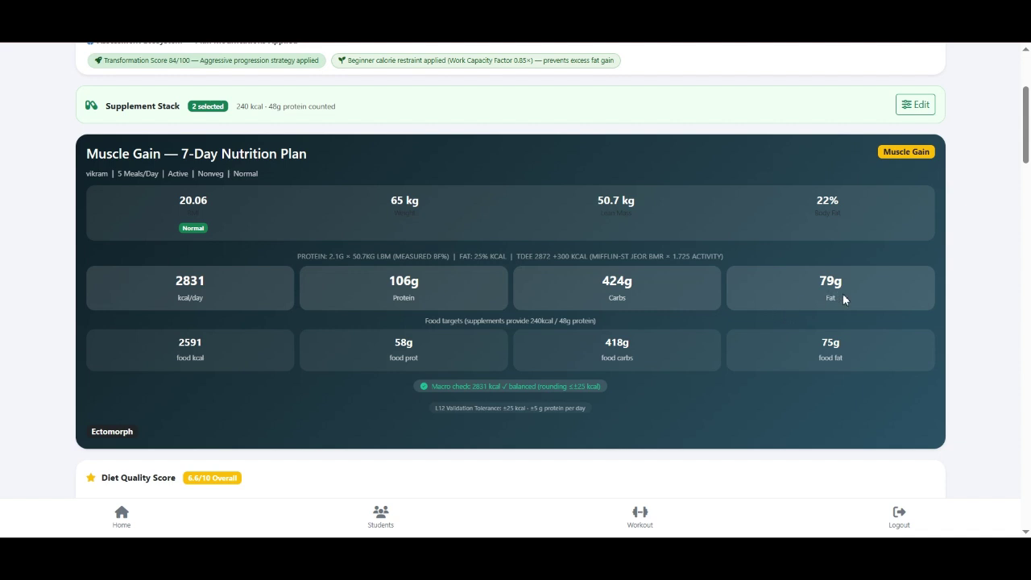
left_click_drag(1025, 122, 1028, 205)
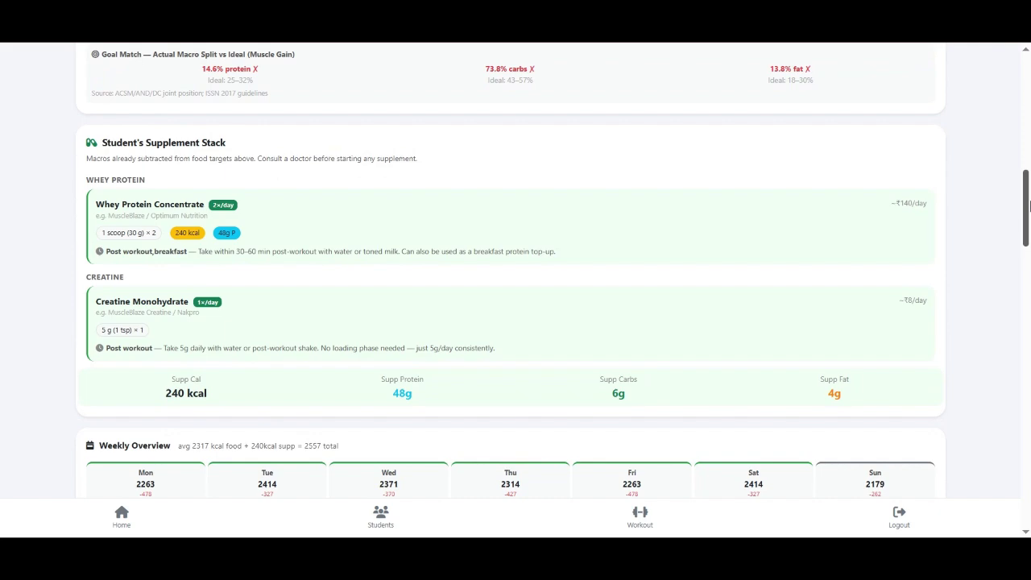
- Open the diet plan's supplement stack for editing to show the selectable supplements and servings per day
left_click_drag(1024, 202, 1018, 94)
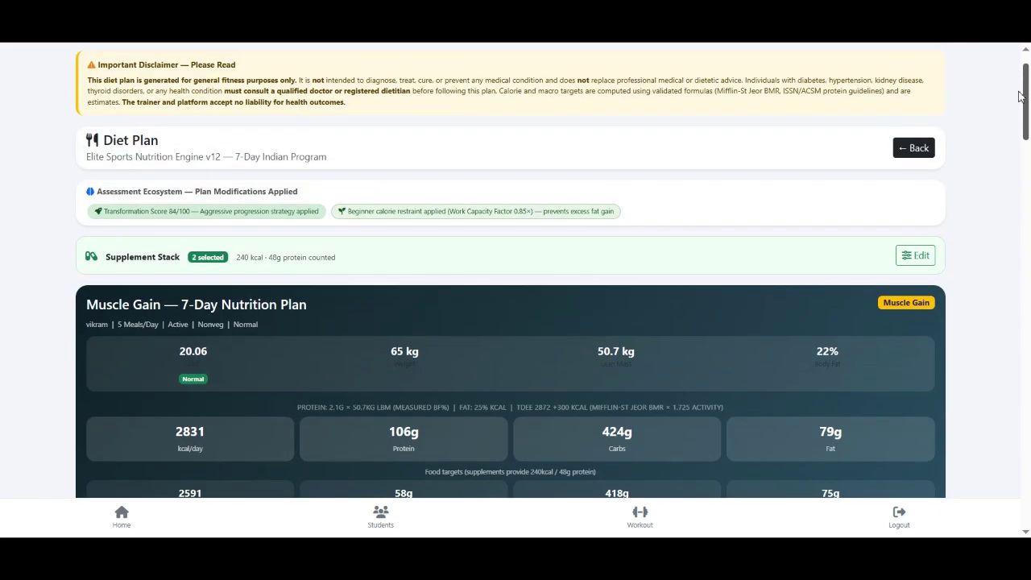
left_click(919, 256)
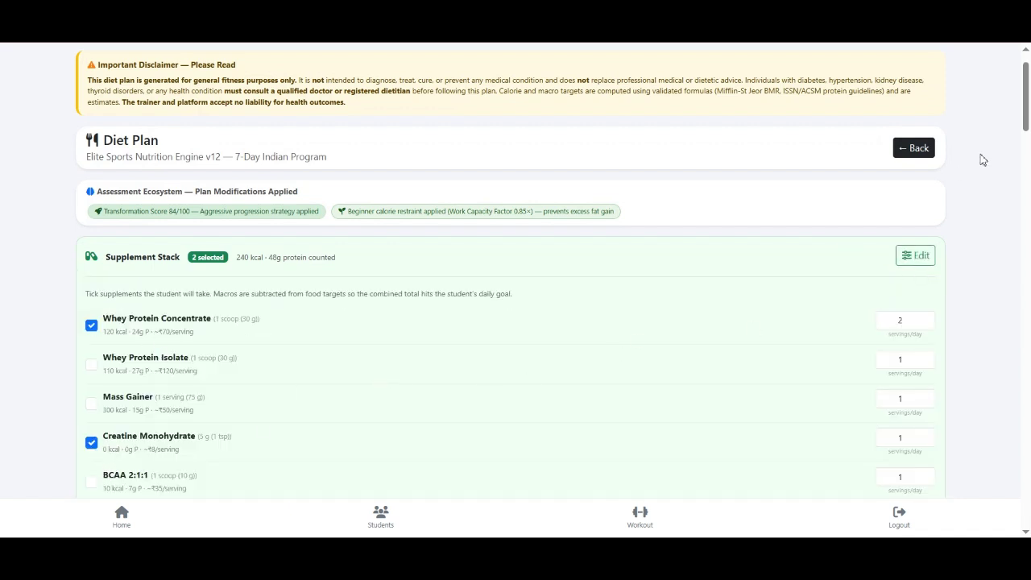
- Check the swap alternatives for Saturday's breakfast and mid-morning snack in the diet plan without replacing either food
left_click_drag(1024, 98, 1028, 330)
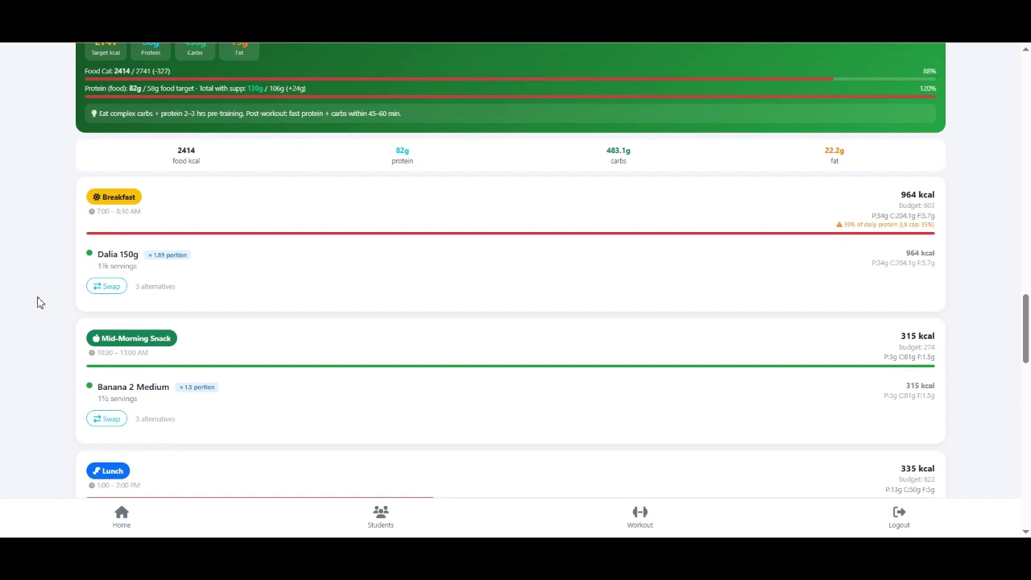
scroll(37, 299, "down", 1)
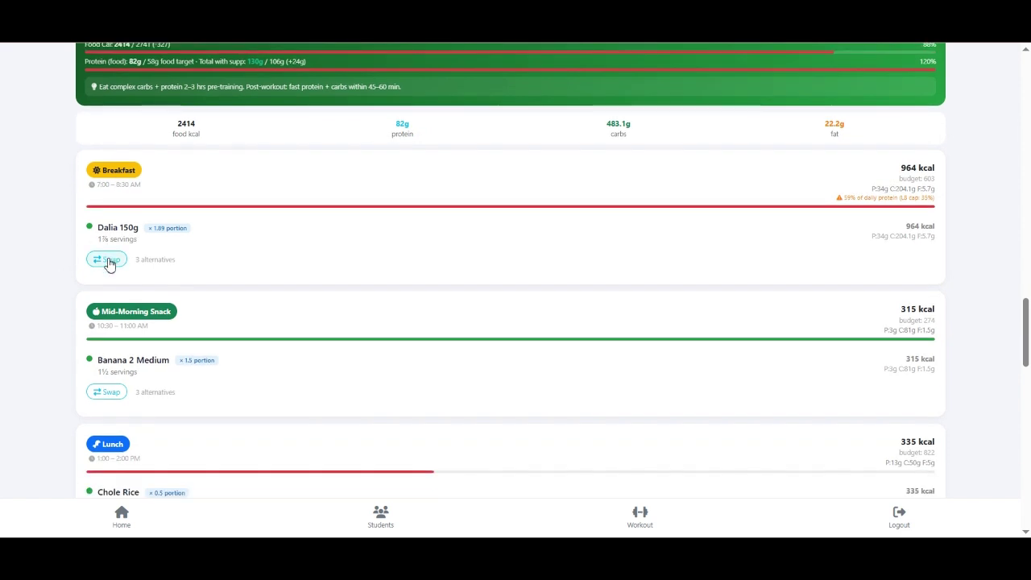
left_click(110, 262)
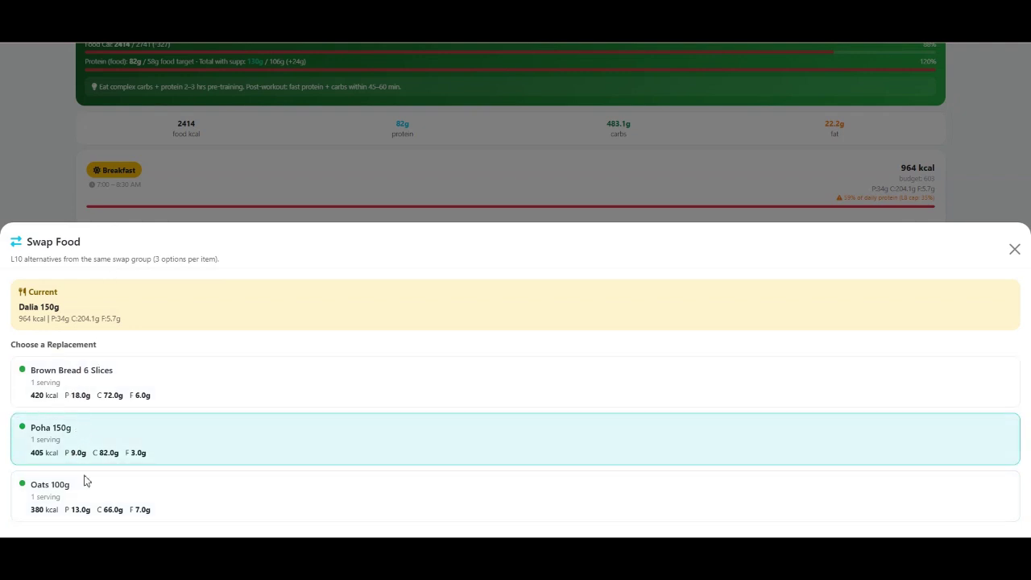
left_click(50, 193)
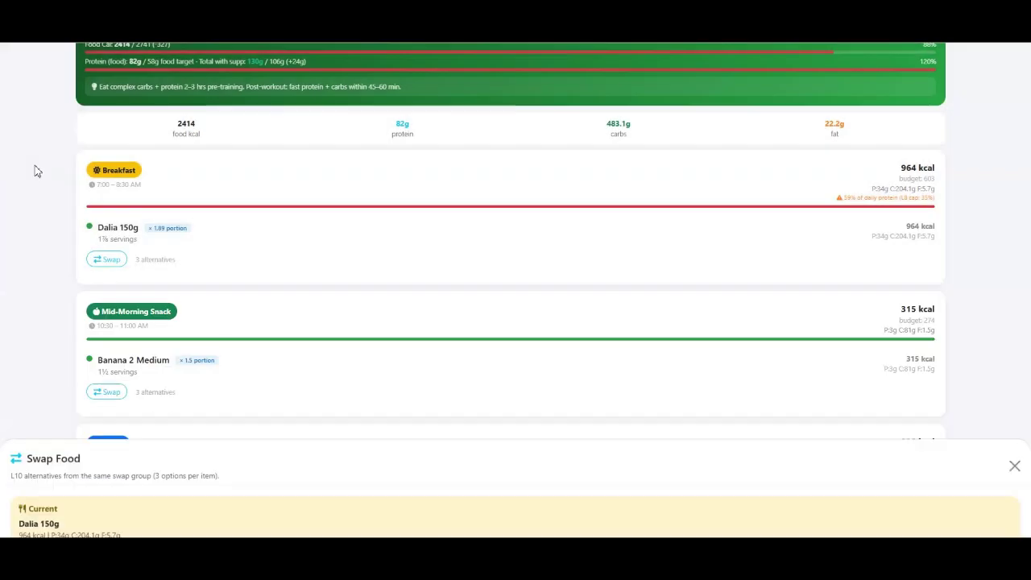
left_click(119, 395)
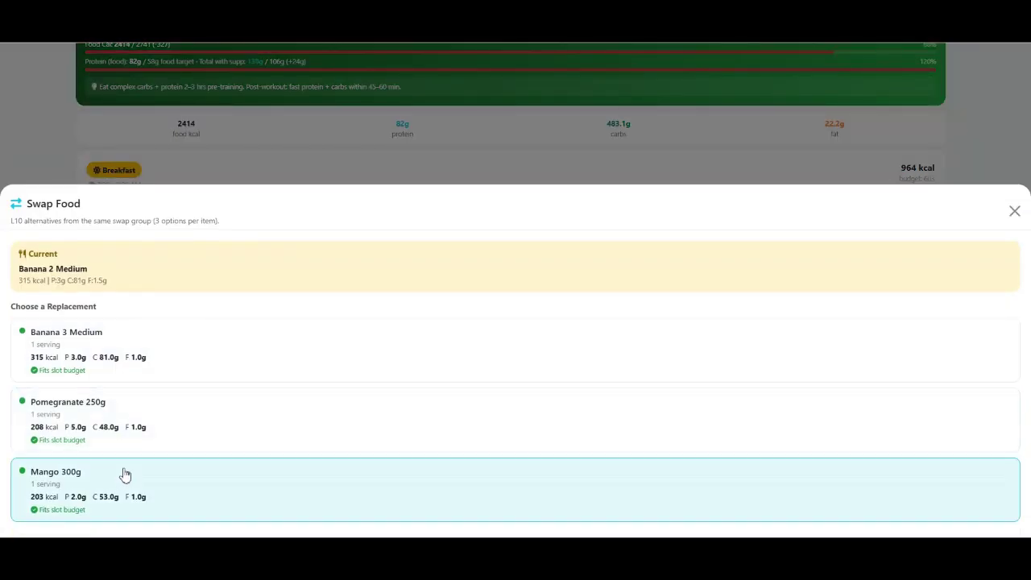
left_click(40, 135)
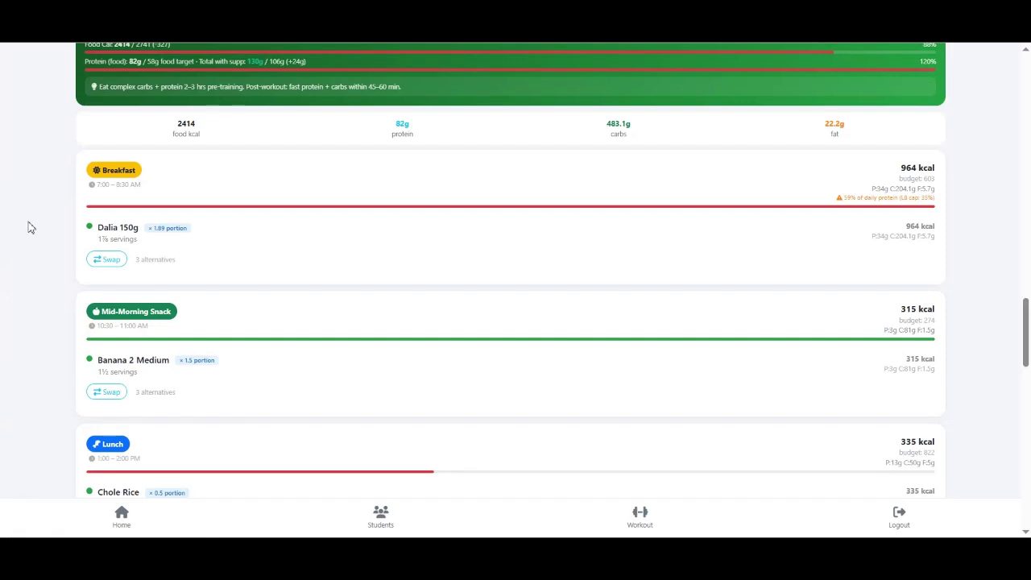
- Check the replacement options for Chole Rice in Saturday's lunch without swapping it
scroll(30, 225, "down", 3)
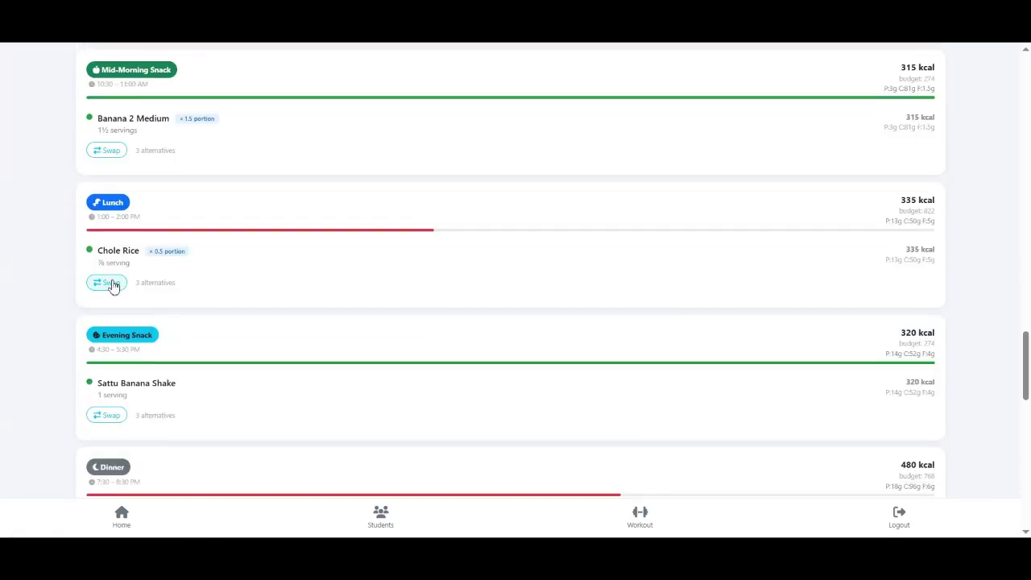
left_click(110, 283)
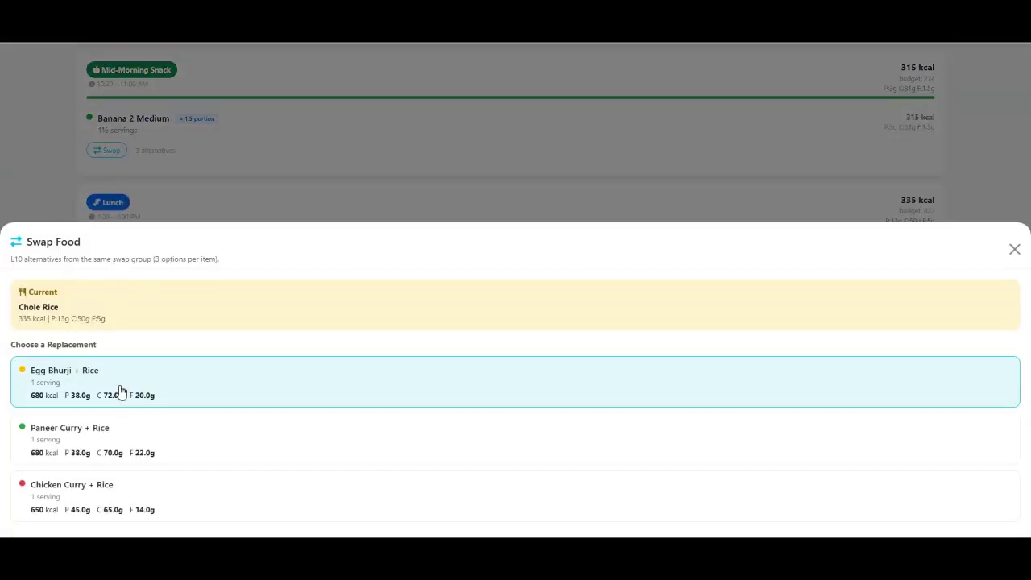
left_click(30, 175)
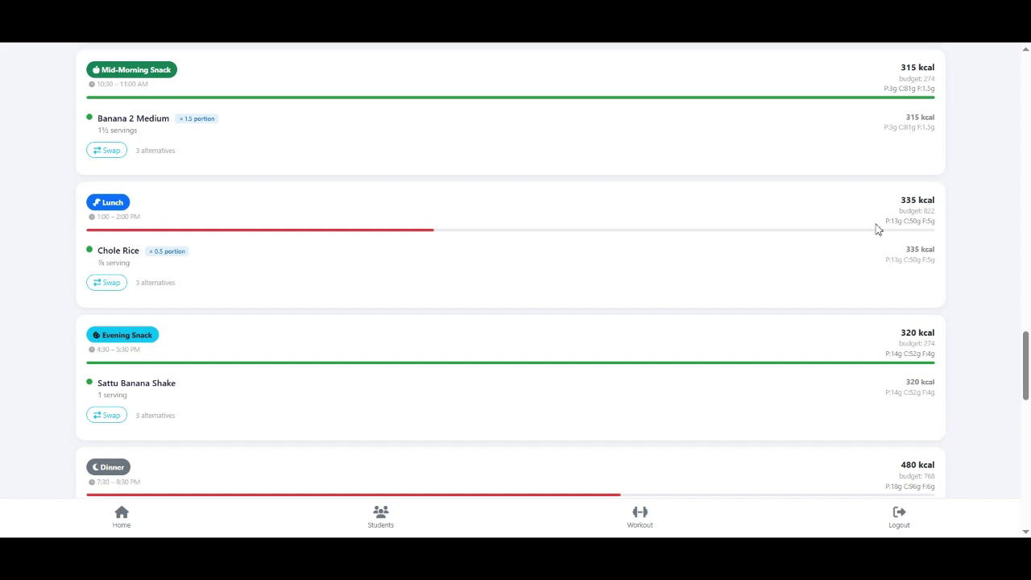
left_click(111, 285)
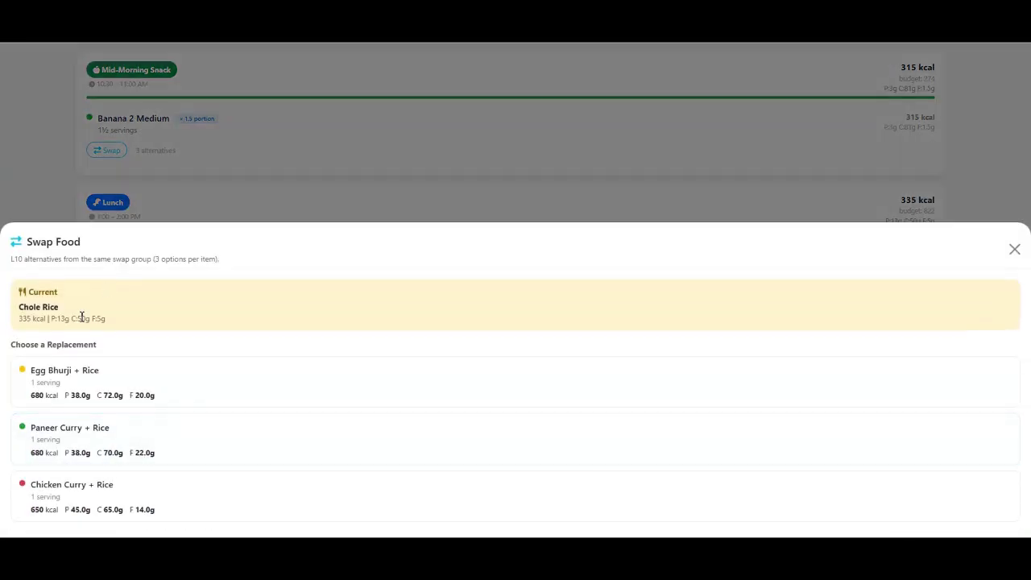
left_click(31, 182)
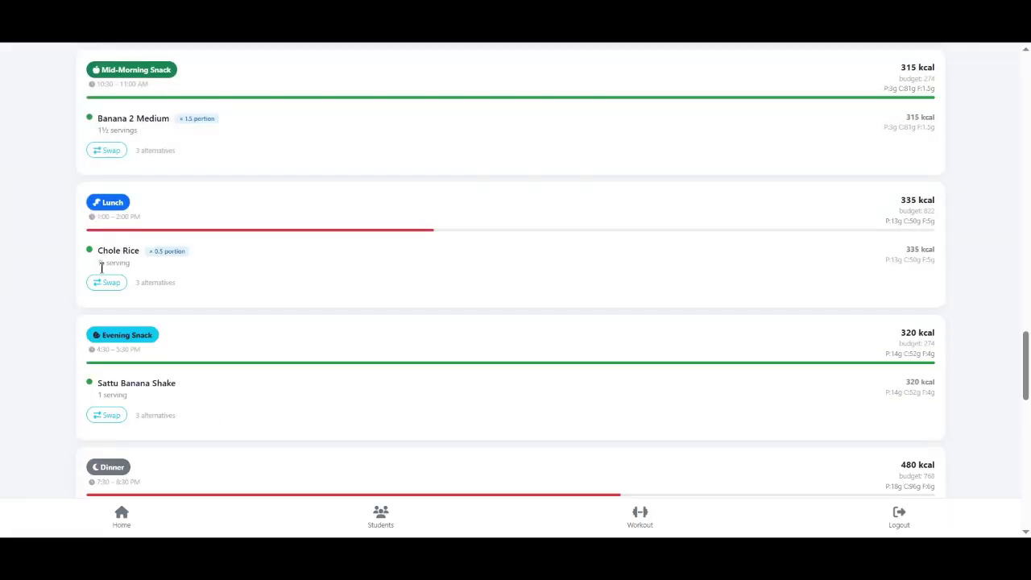
- Check the replacement options for Whole Wheat Roti 6 in Saturday's dinner without swapping it
scroll(44, 260, "down", 1)
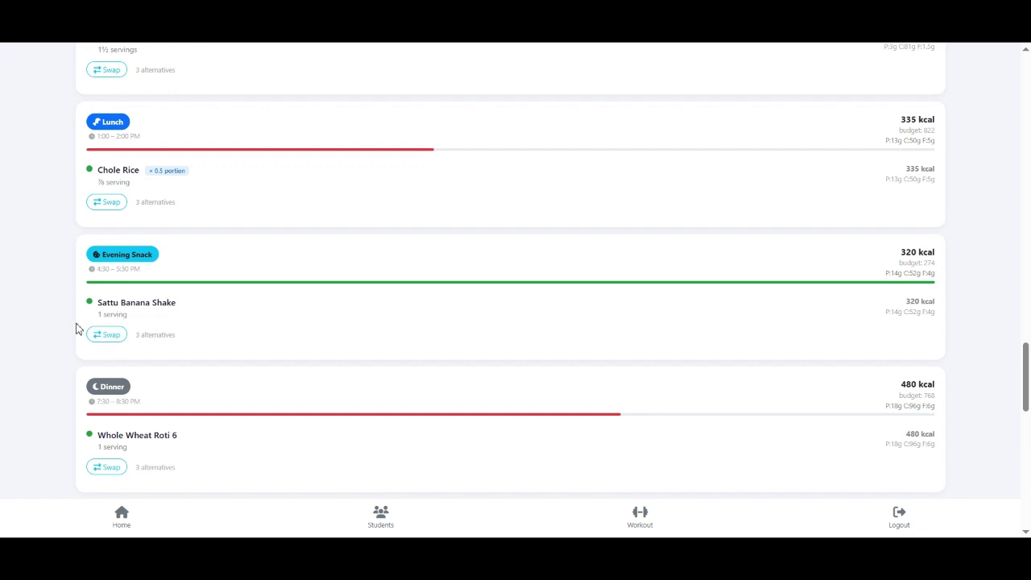
left_click(106, 467)
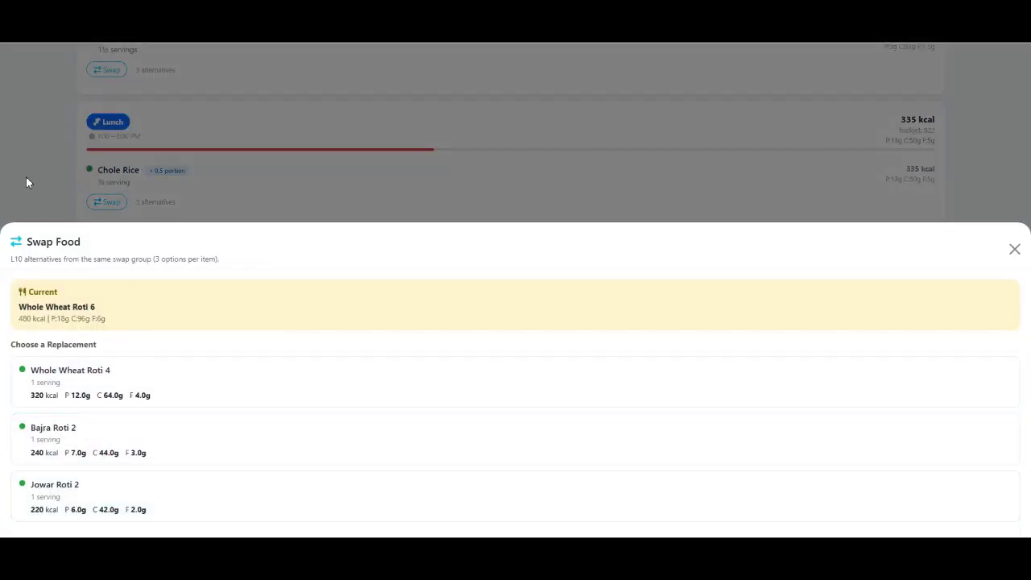
left_click(26, 177)
- Glance over the diet plan's weekly overview and return to the student's assessment
scroll(24, 263, "up", 10)
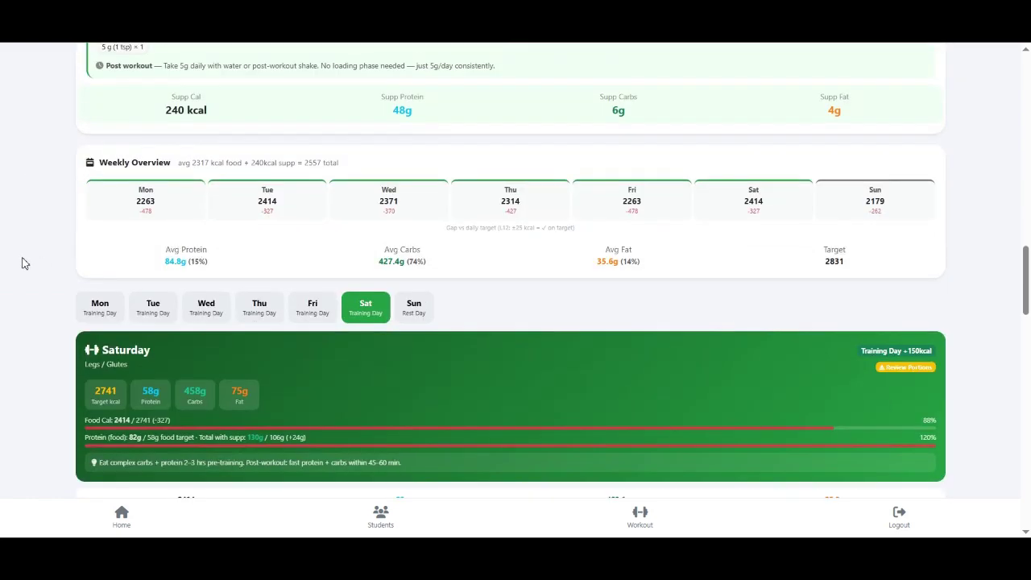
scroll(24, 262, "up", 4)
scroll(24, 263, "down", 5)
scroll(24, 263, "up", 10)
scroll(23, 263, "up", 5)
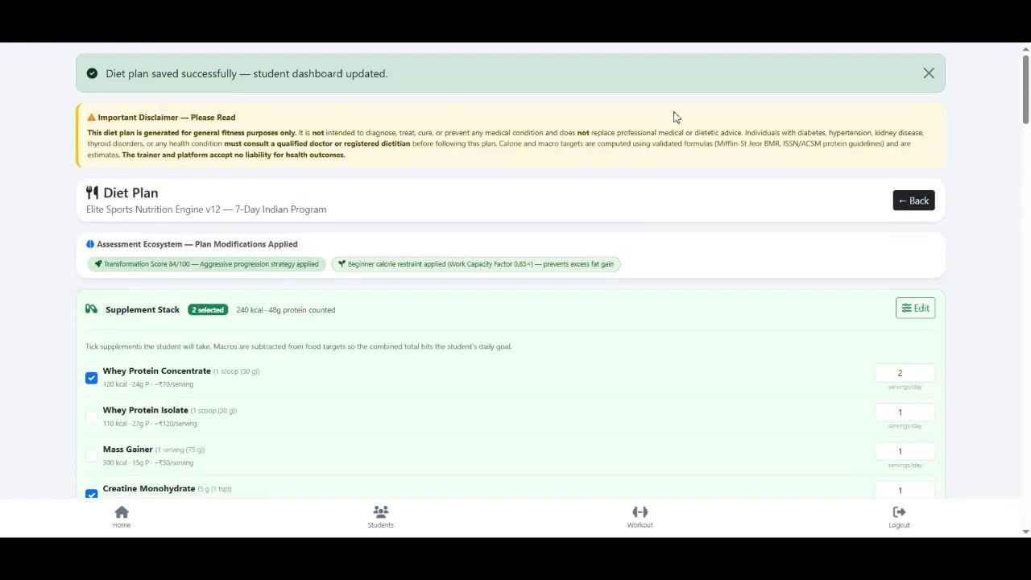
left_click(914, 211)
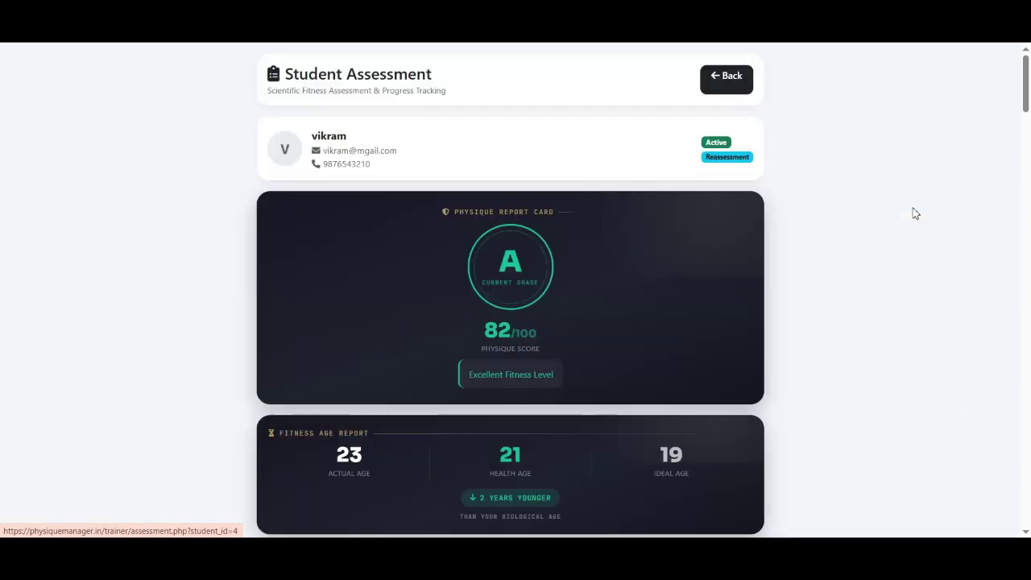
- Open the student's wellness prescription from the assessment form and review its assessment summary, prescription type and program options
left_click_drag(1027, 75, 1029, 512)
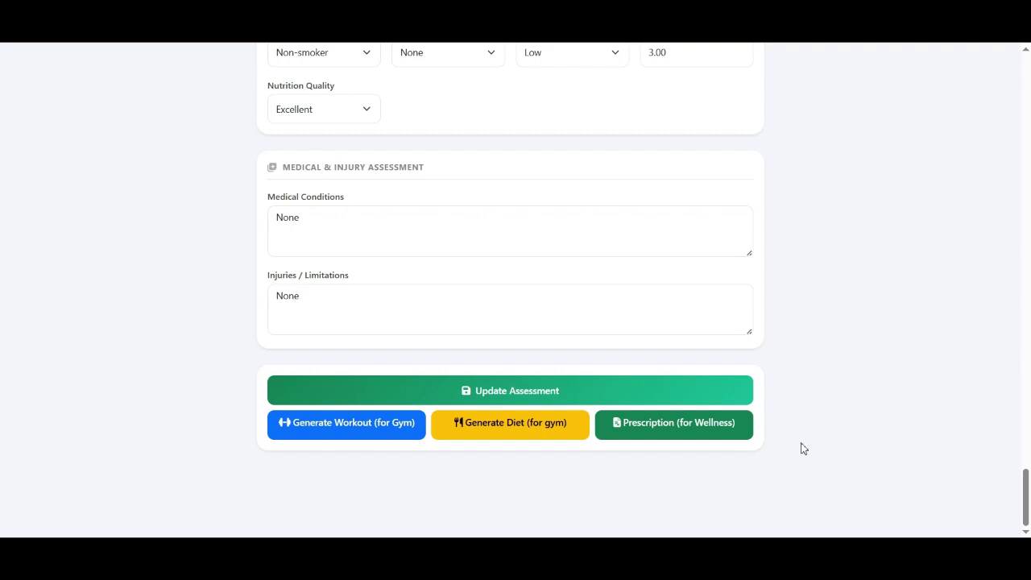
mouse_move(1027, 492)
left_mouse_down()
mouse_move(1021, 83)
mouse_move(1028, 509)
left_mouse_up()
left_click(673, 427)
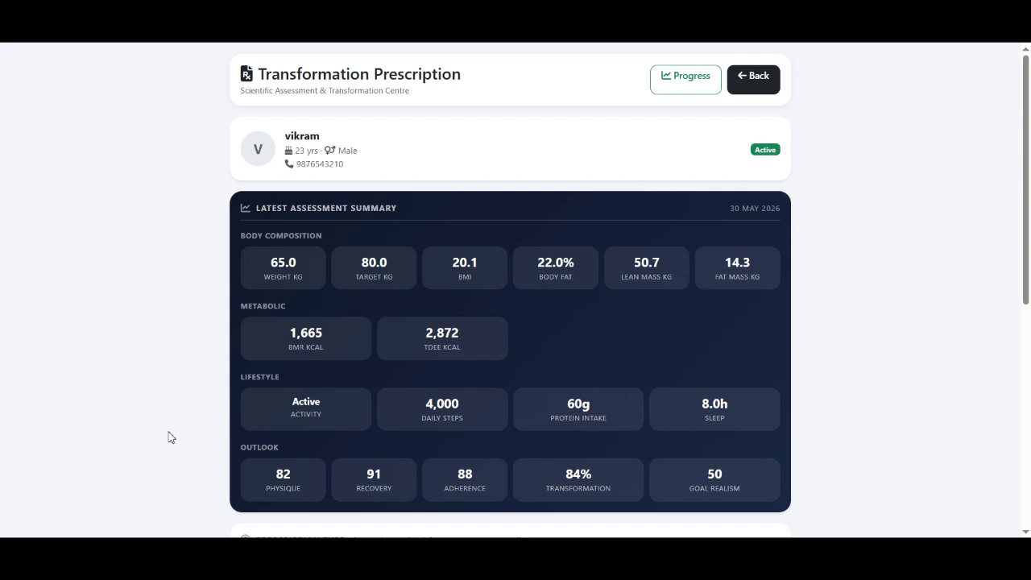
scroll(169, 436, "down", 1)
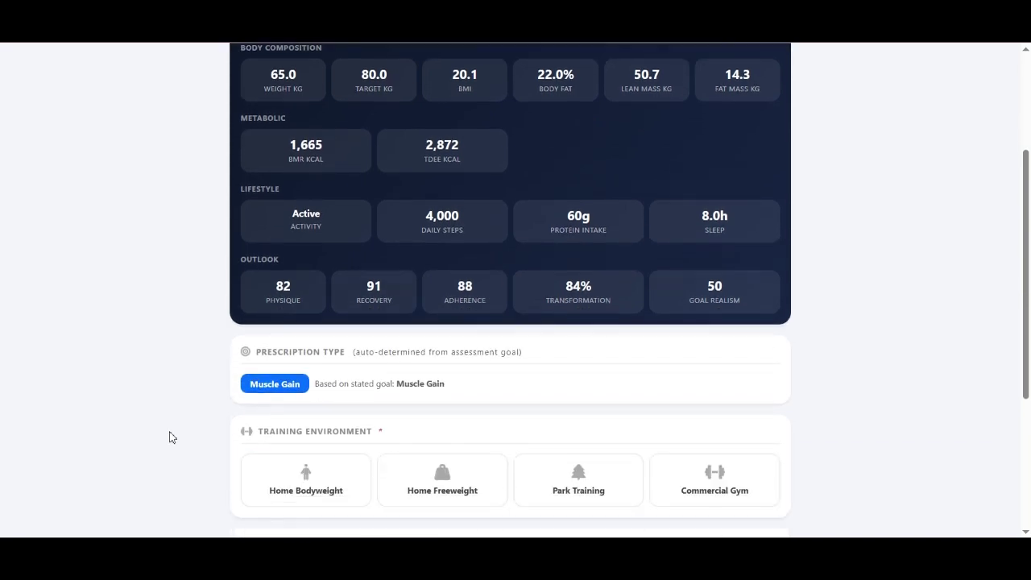
scroll(169, 436, "down", 3)
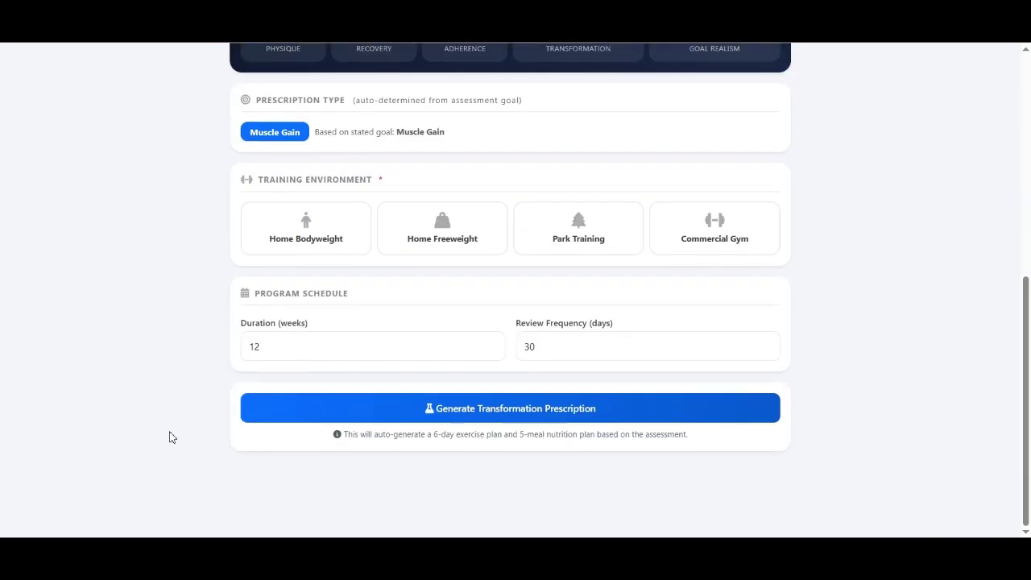
- Try Home Bodyweight, Home Freeweight and Park Training in turn as the training environment
left_click(320, 231)
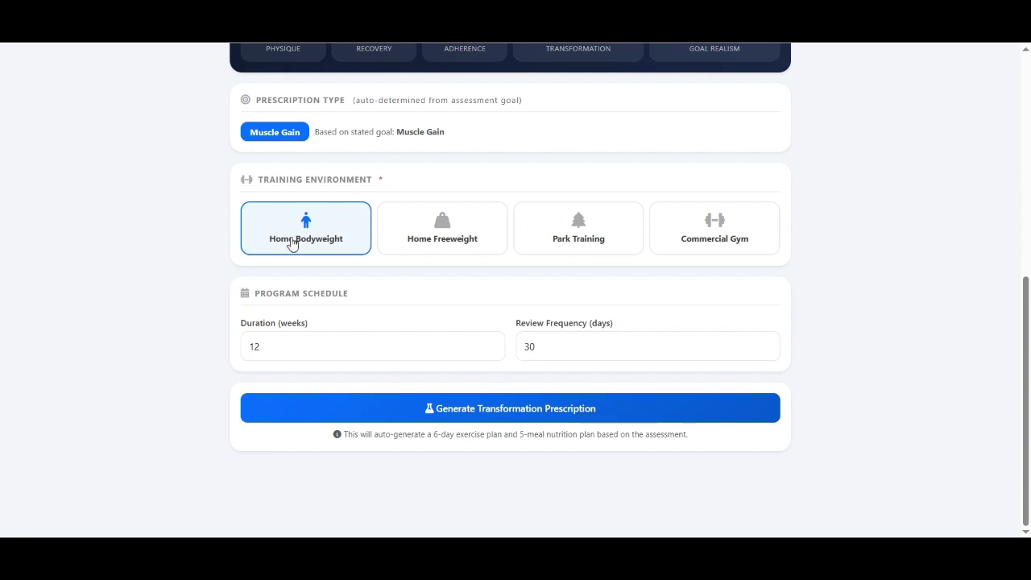
left_click(464, 250)
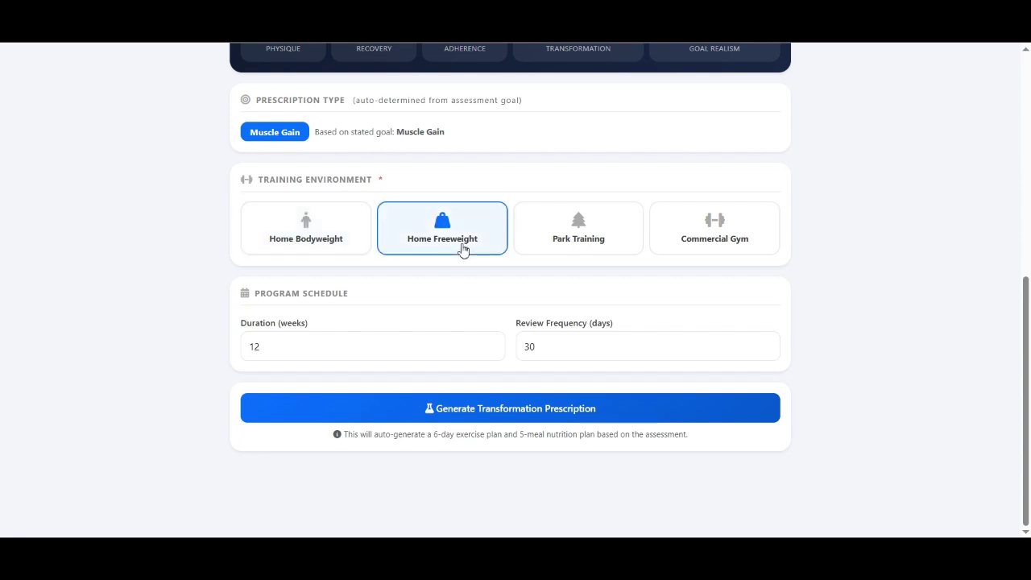
left_click(586, 253)
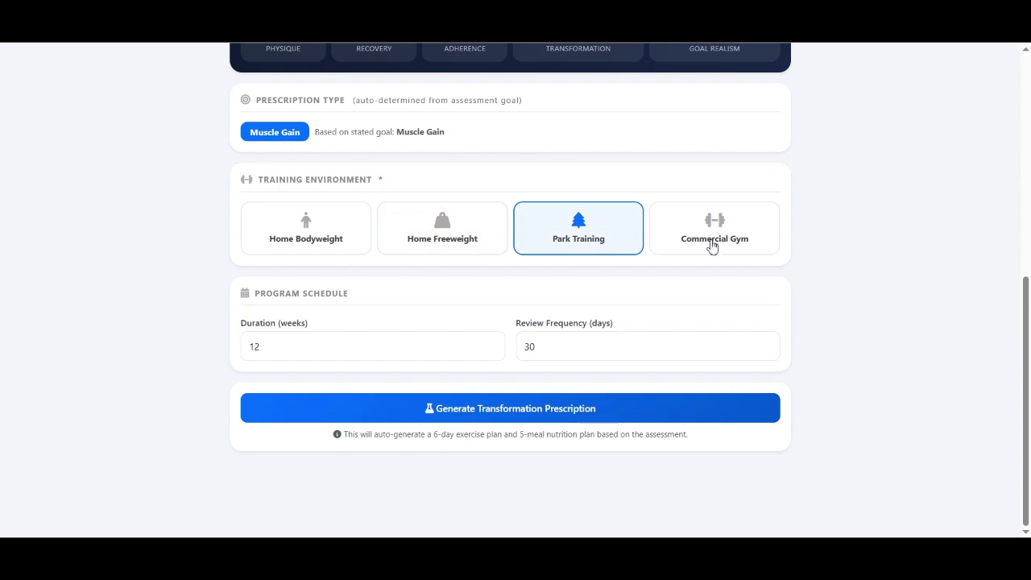
- Set the training environment to Home Bodyweight and generate the transformation prescription with a 12-week duration and 30-day review frequency
left_click(297, 232)
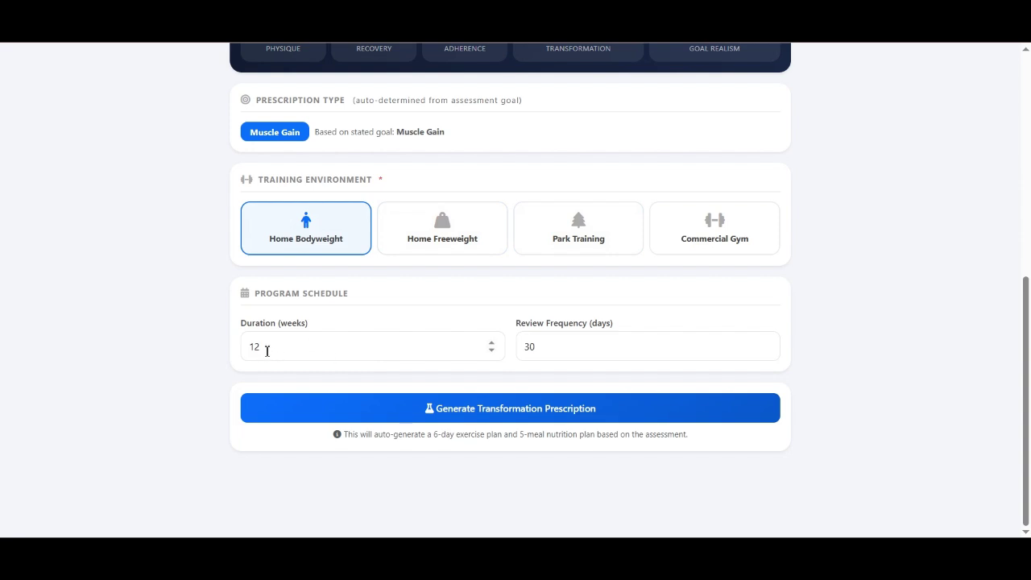
left_click(536, 408)
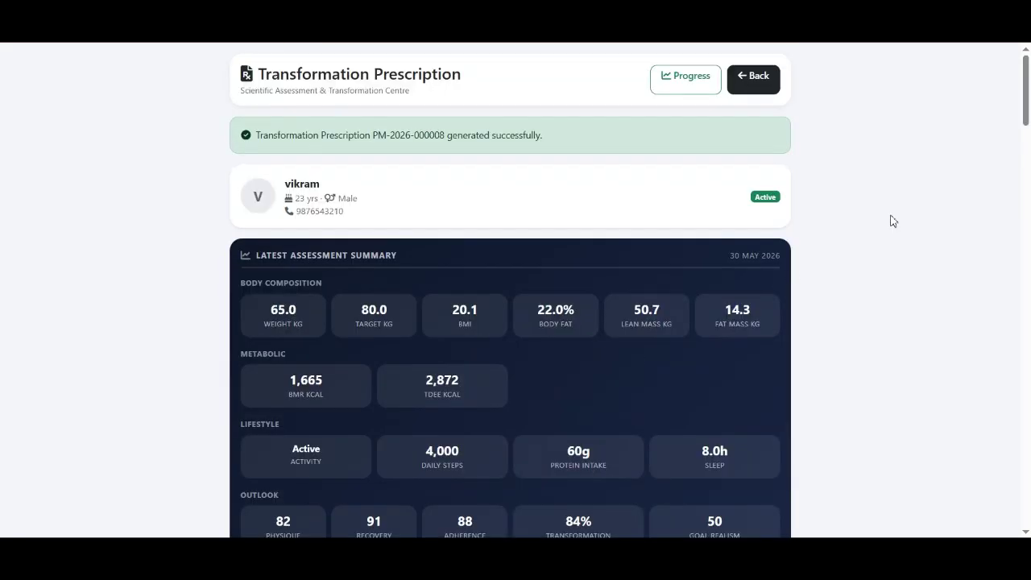
- Review the generated prescription's current and target status, priorities and expected outcome
left_click_drag(1026, 87, 1029, 172)
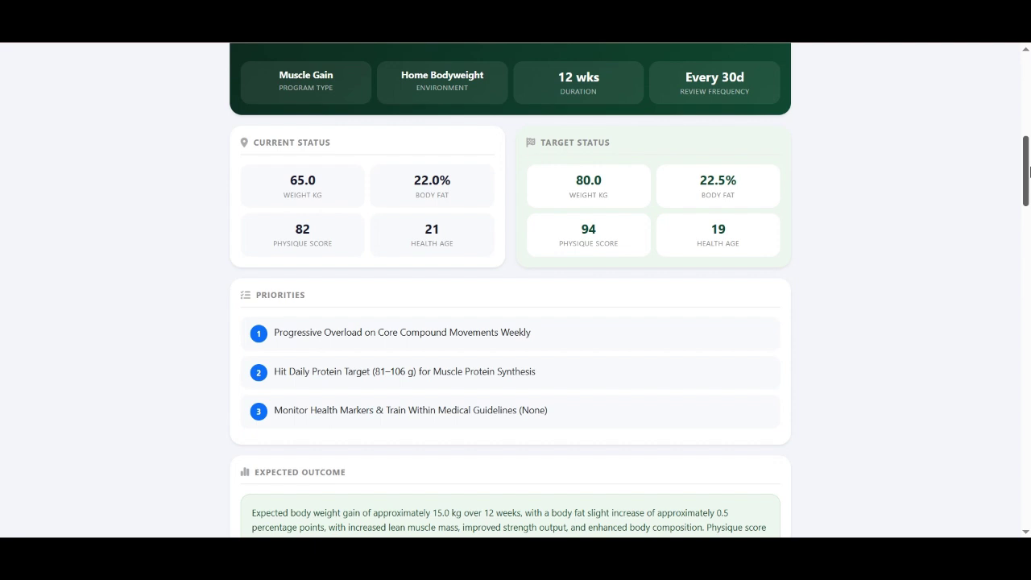
left_click_drag(1029, 170, 1029, 208)
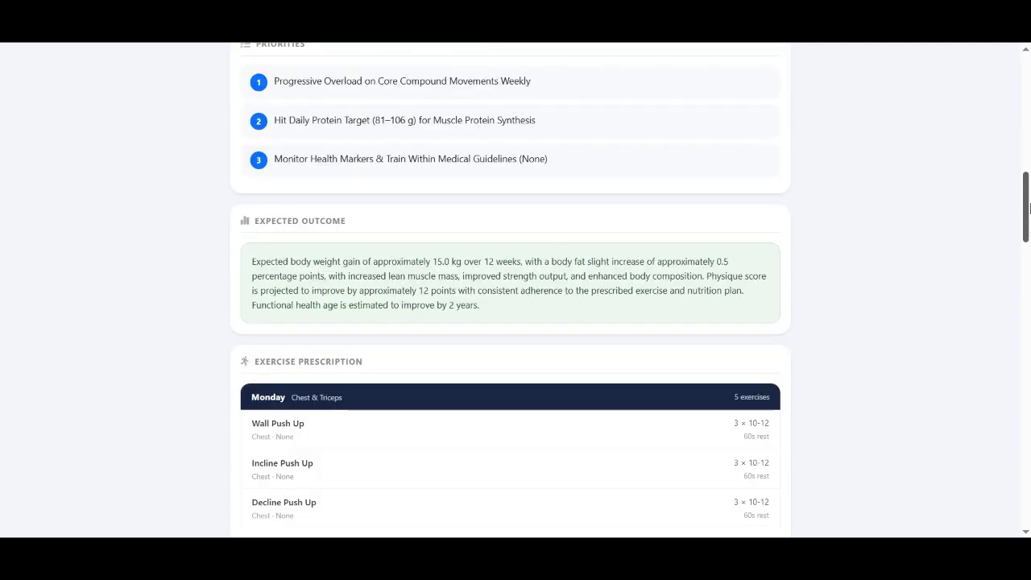
left_click_drag(1029, 207, 1027, 231)
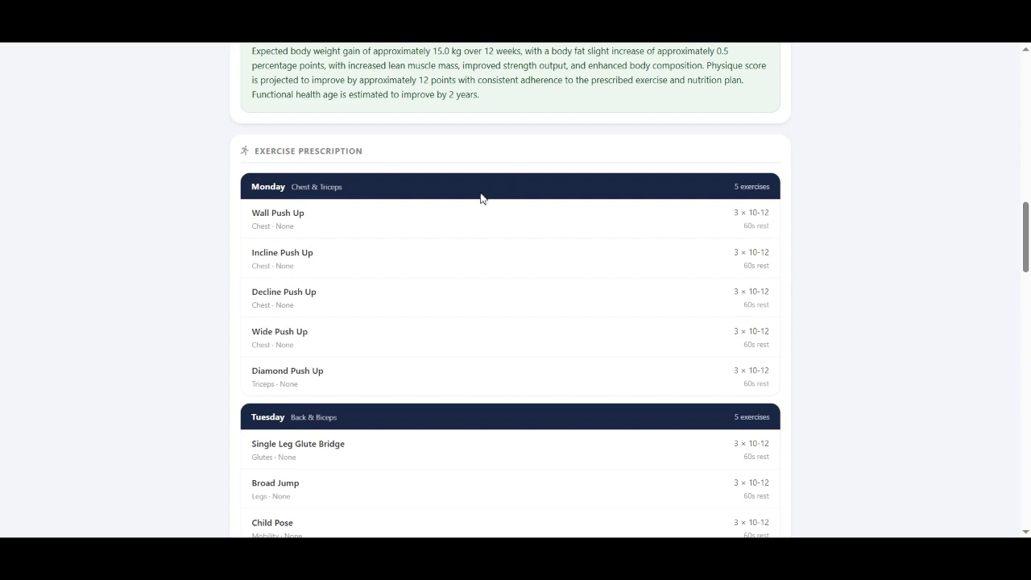
- Look through the exercise prescription's daily sessions from Monday to Saturday
left_click_drag(1022, 216, 1027, 225)
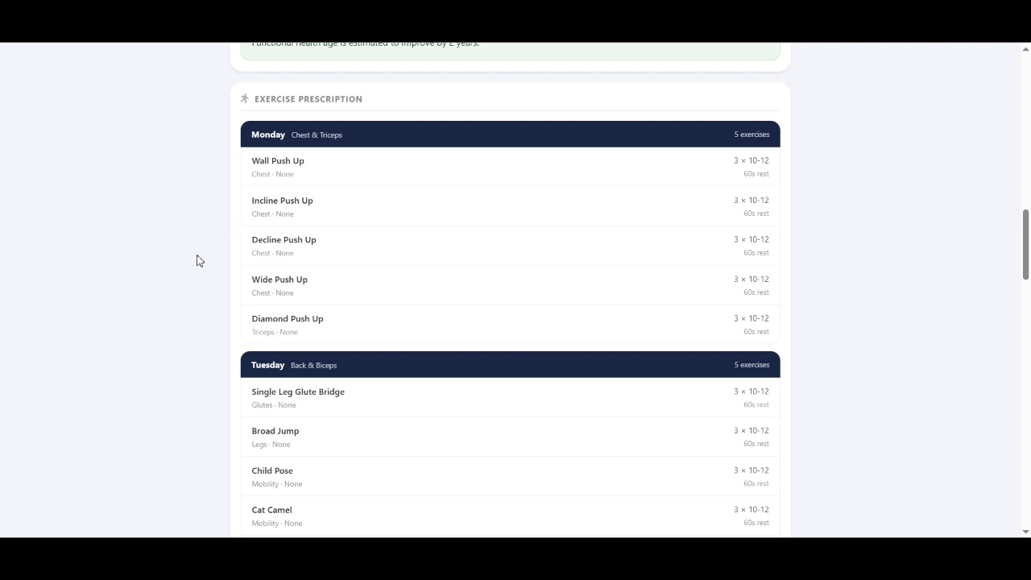
scroll(199, 260, "down", 1)
scroll(199, 260, "down", 5)
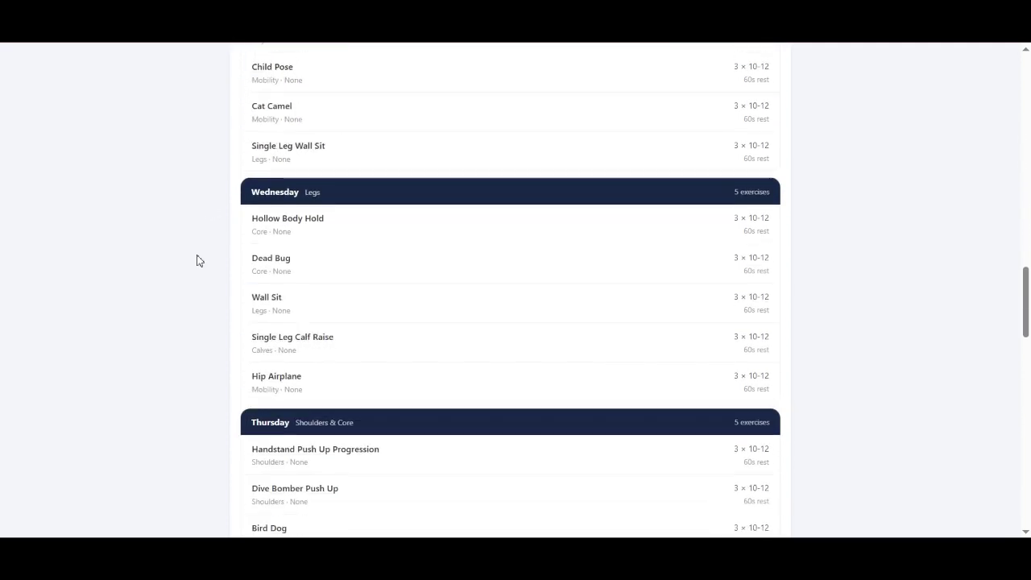
scroll(198, 260, "down", 8)
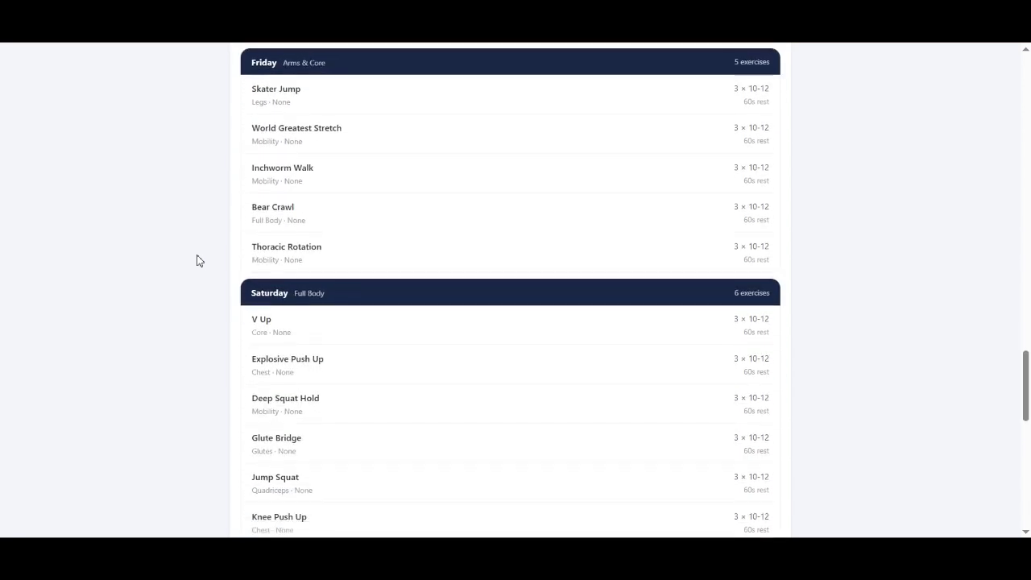
- Review the nutrition prescription's meals, daily totals and review schedule, and return to the prescription's status overview
scroll(198, 260, "down", 1)
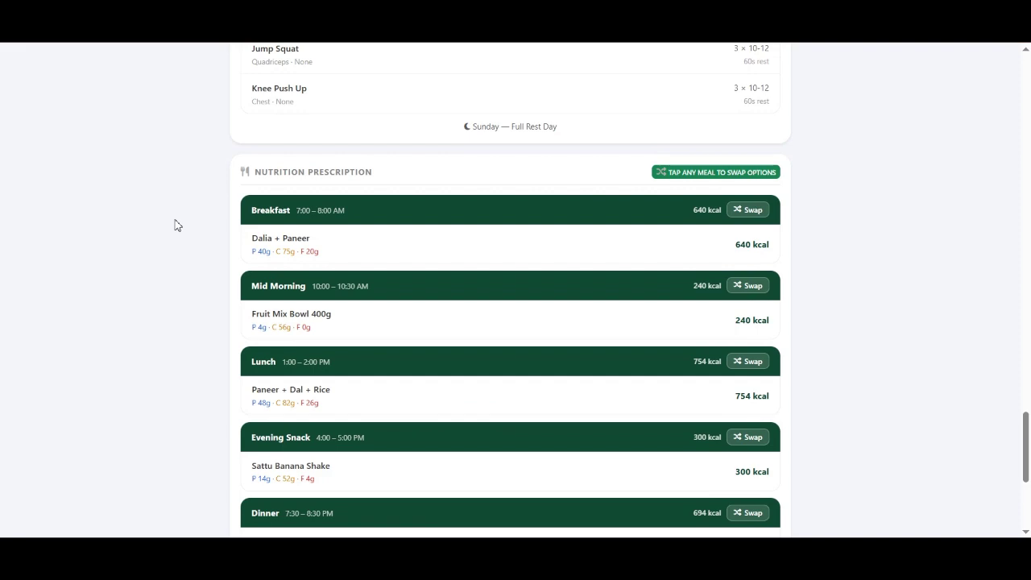
scroll(178, 226, "down", 3)
scroll(178, 225, "up", 4)
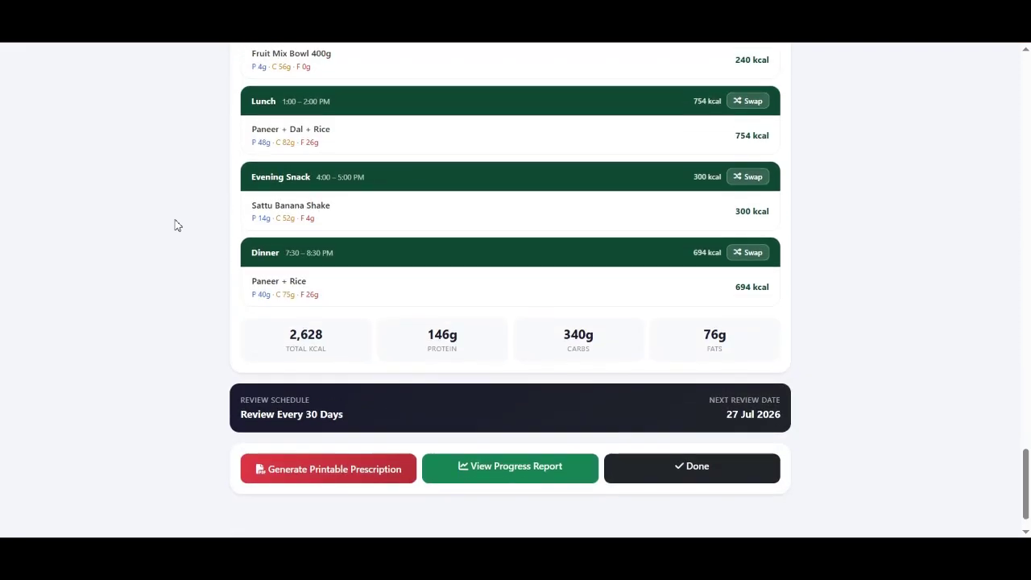
scroll(178, 225, "up", 20)
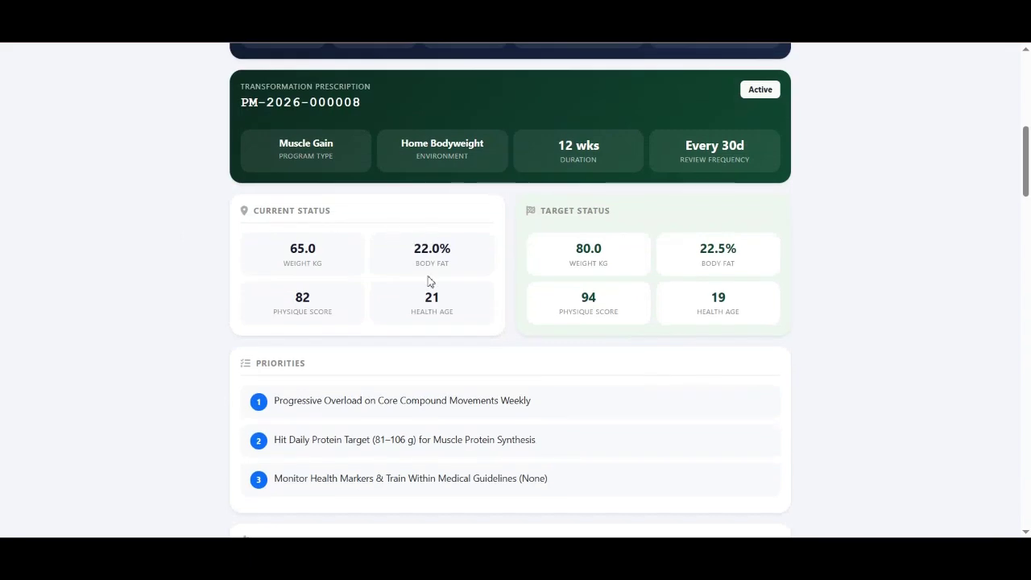
scroll(230, 292, "down", 10)
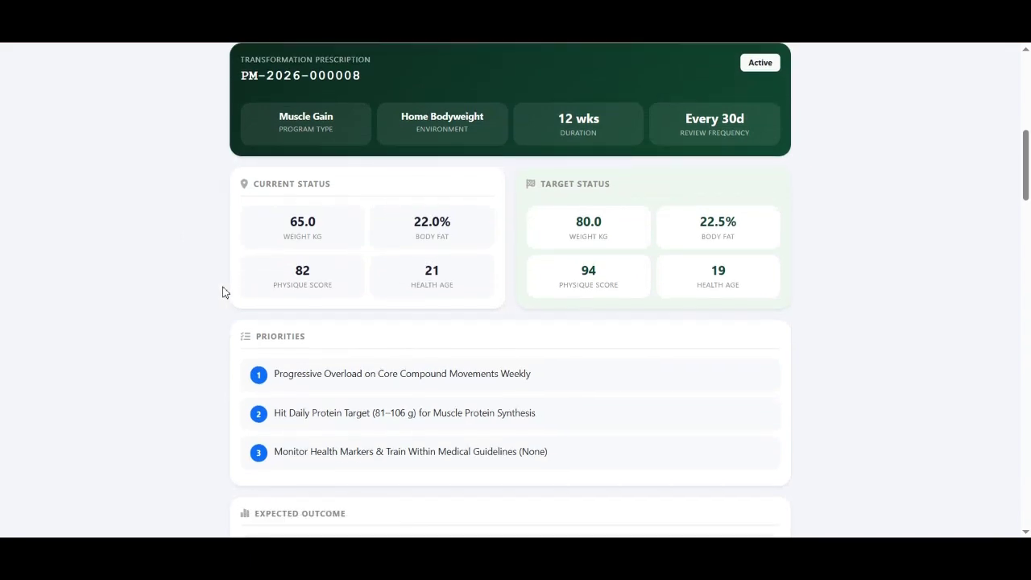
- Examine the alternative breakfast options in the nutrition prescription and close the list without swapping the meal
scroll(224, 291, "down", 15)
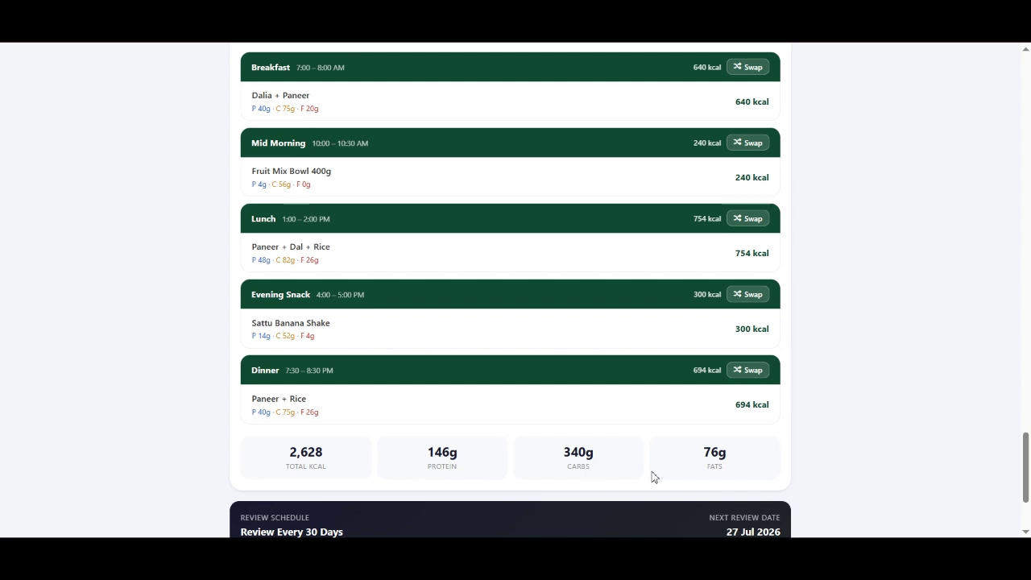
scroll(111, 320, "up", 4)
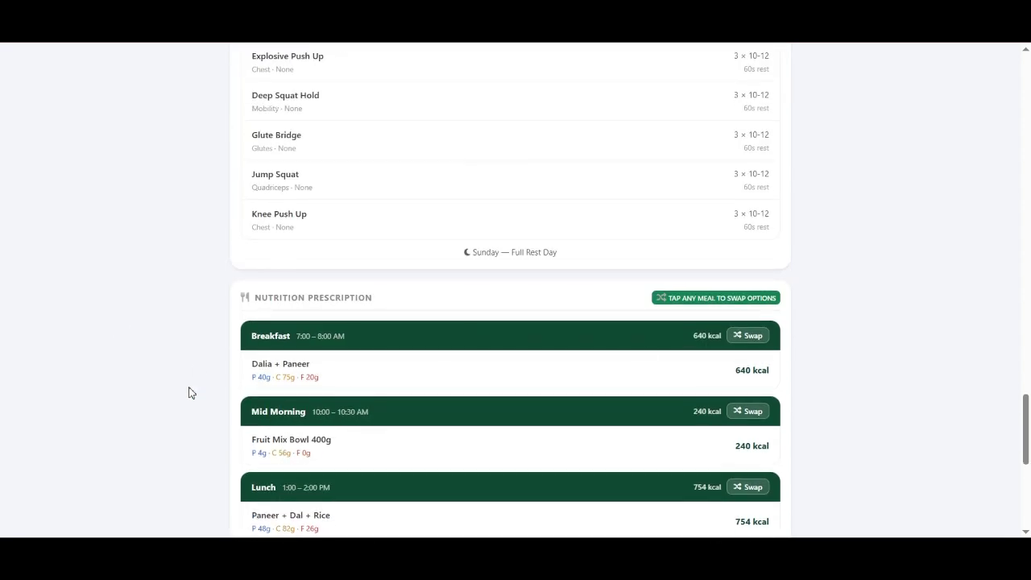
left_click(750, 336)
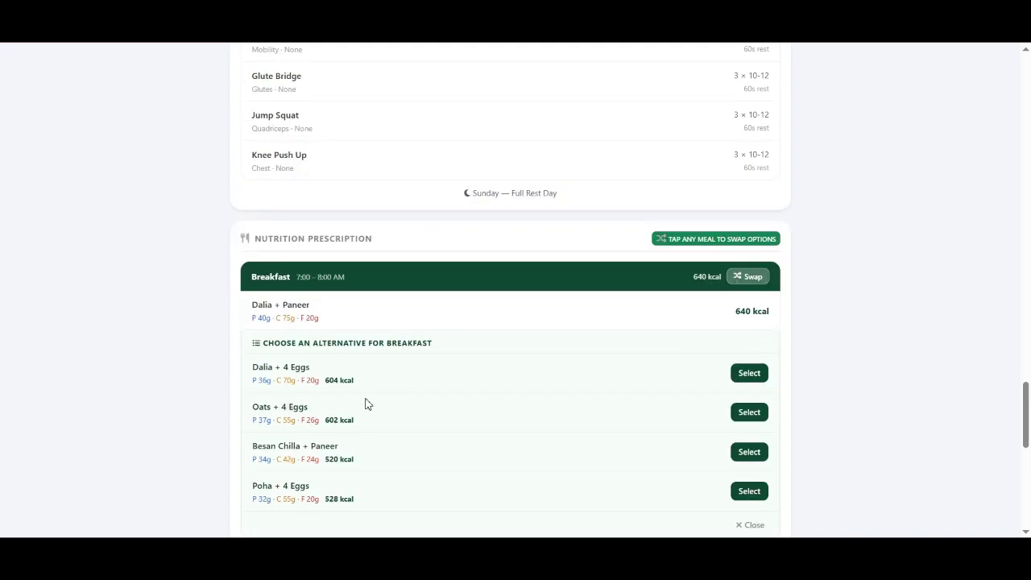
left_click(750, 281)
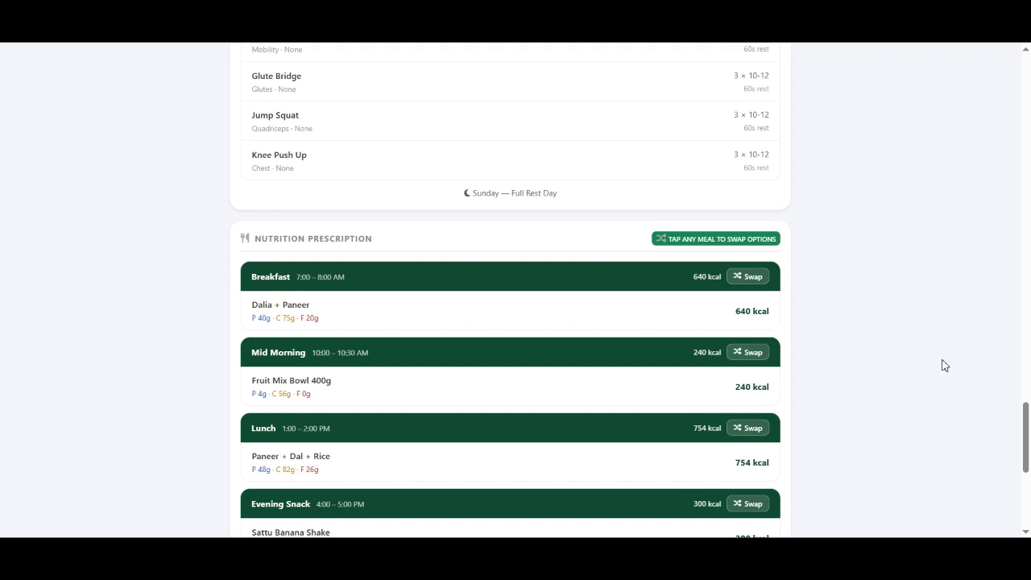
- Open the print preview of the printable prescription and cancel printing
left_click_drag(1025, 431, 1027, 108)
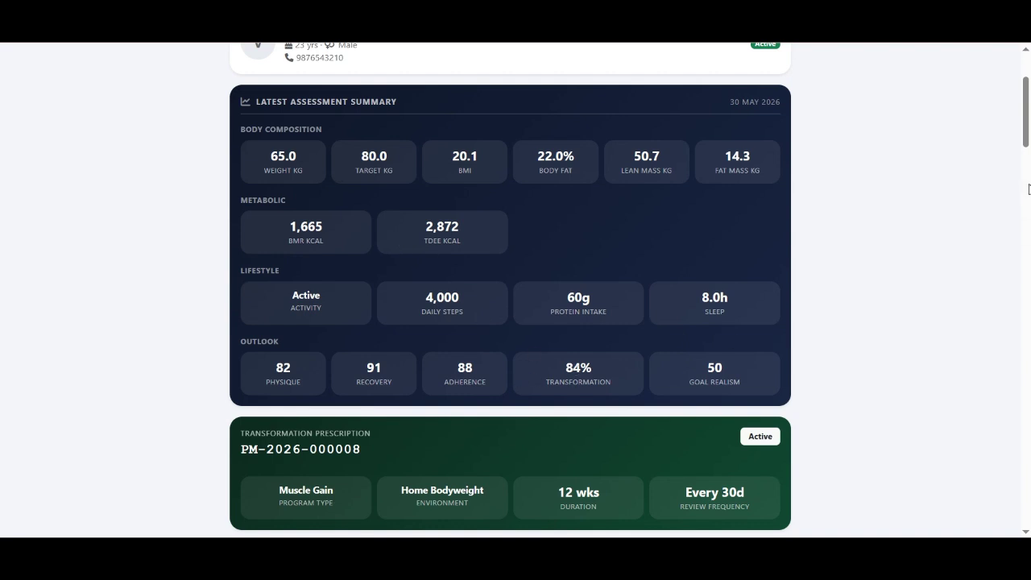
left_click_drag(1028, 108, 1028, 483)
left_click(291, 433)
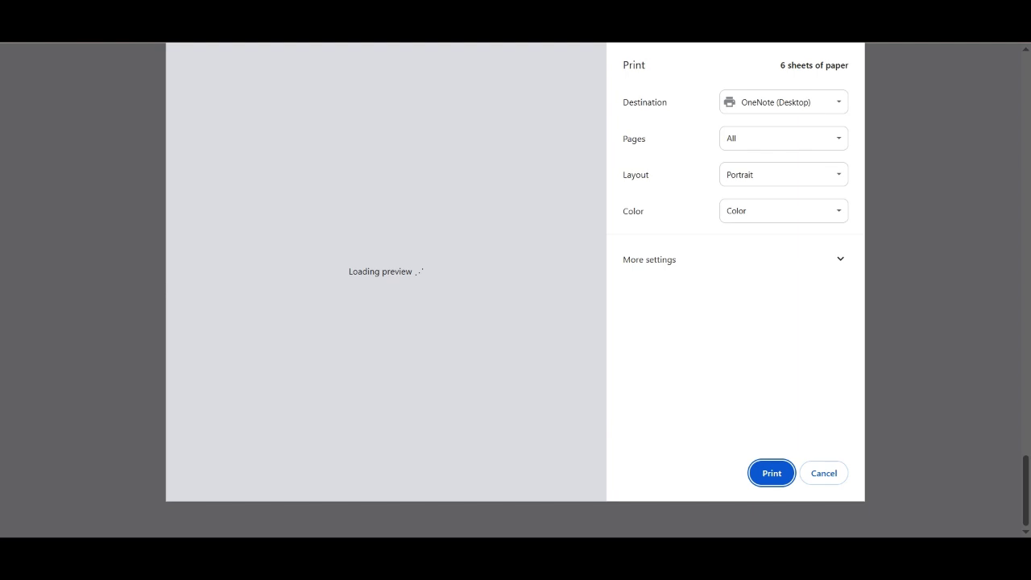
key("Escape")
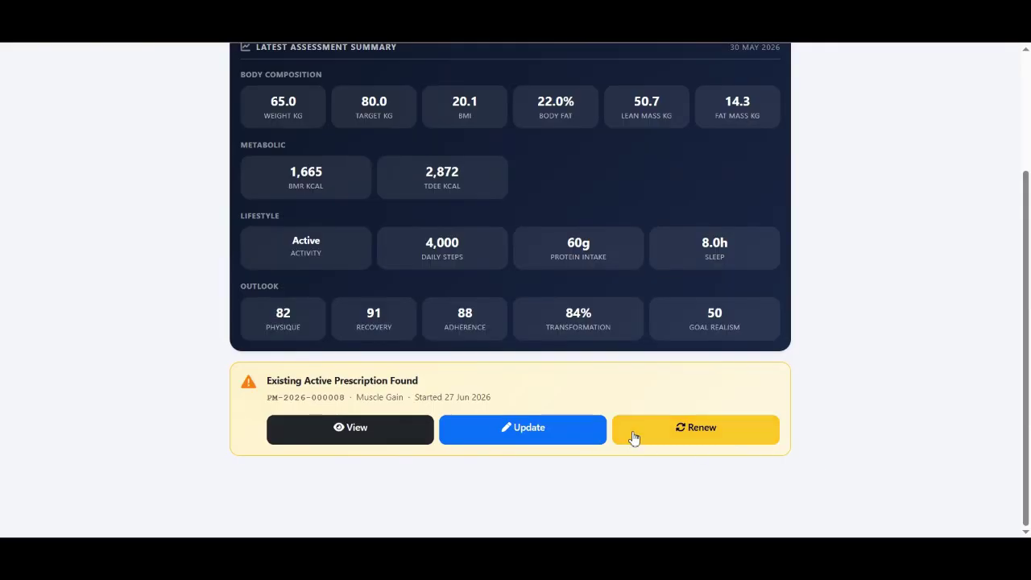
- Reopen the existing active prescription and review its progress report, including score progress and the assessment timeline
left_click(381, 435)
left_click_drag(1028, 106, 1028, 519)
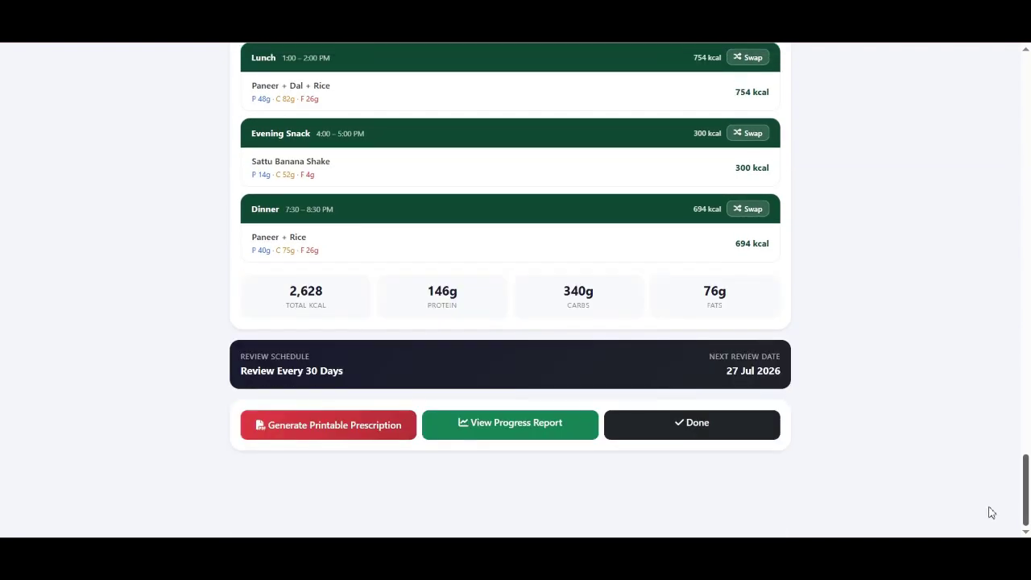
left_click(507, 439)
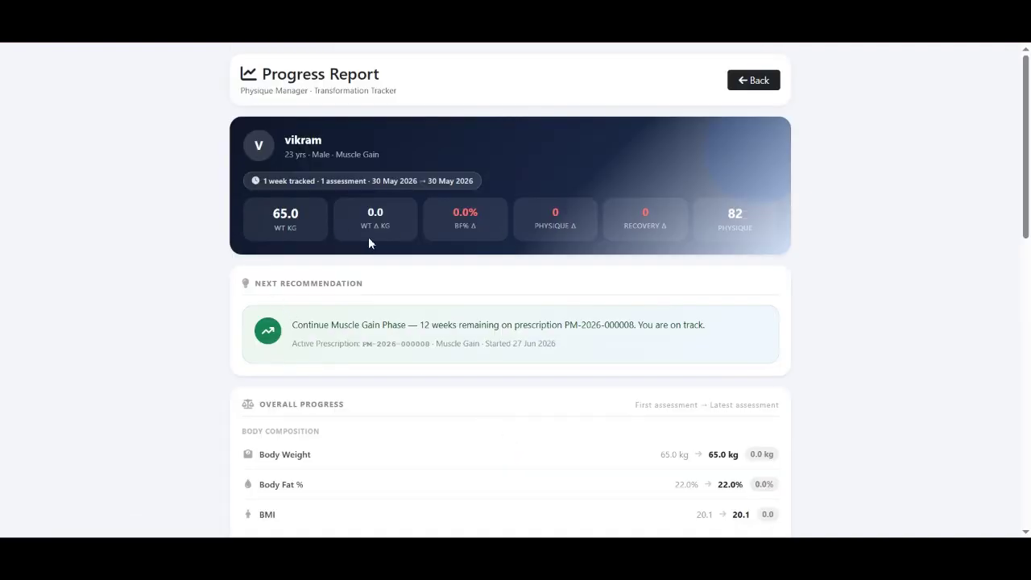
left_click_drag(1028, 110, 964, 411)
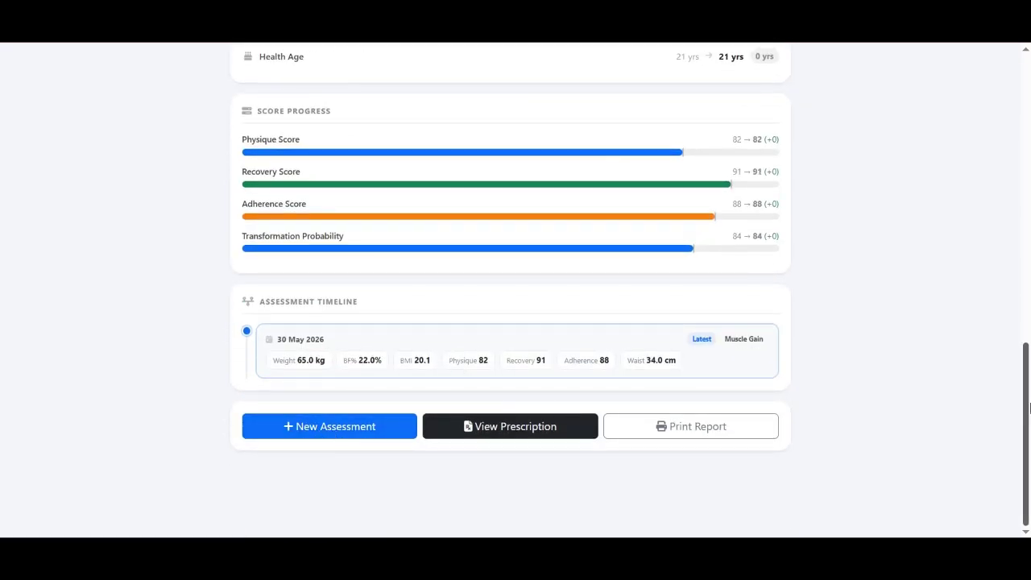
left_click_drag(1027, 408, 966, 80)
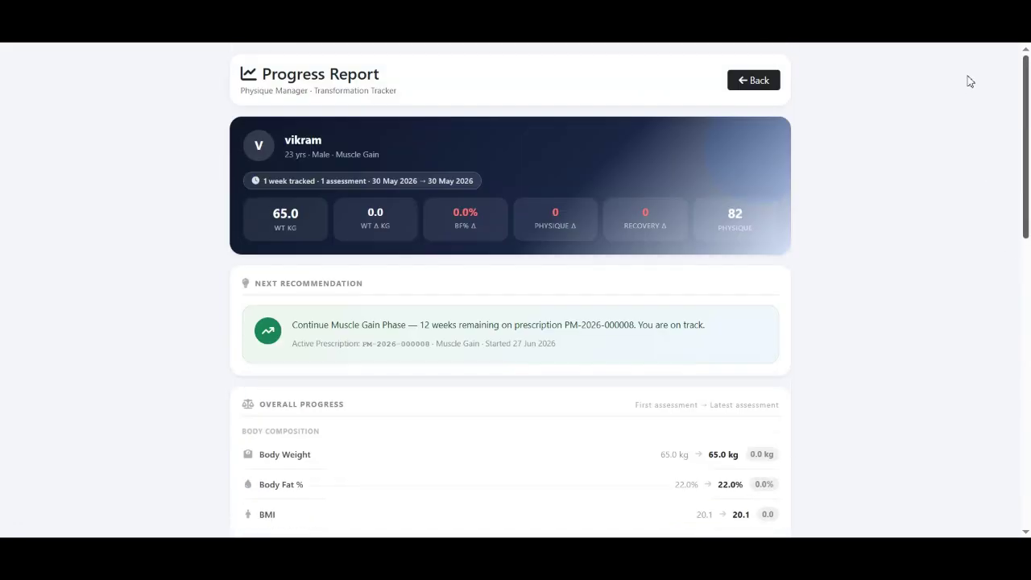
- Return to the trainer dashboard and open the full exercise library from its exercises section
left_click(769, 80)
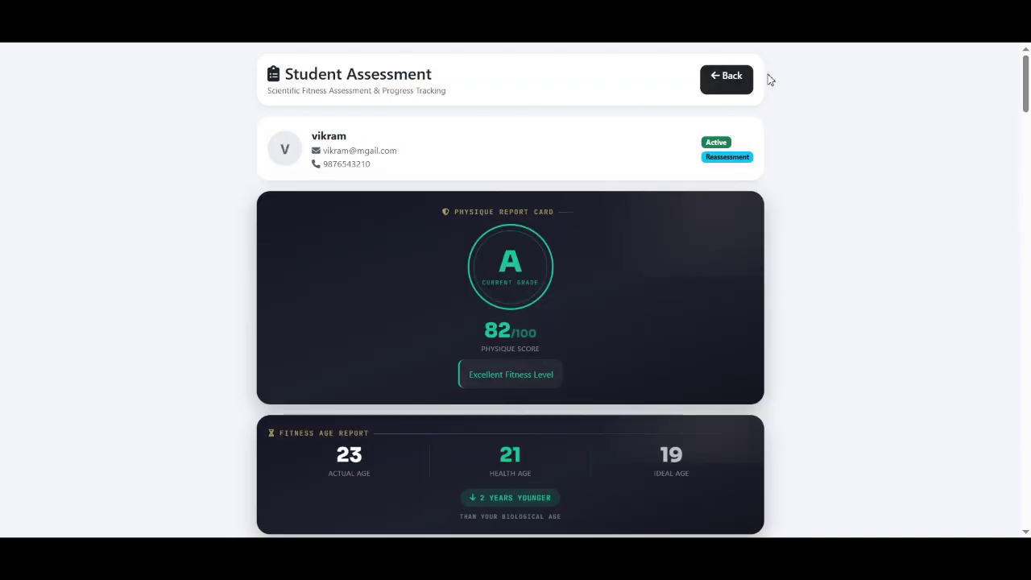
left_click(720, 81)
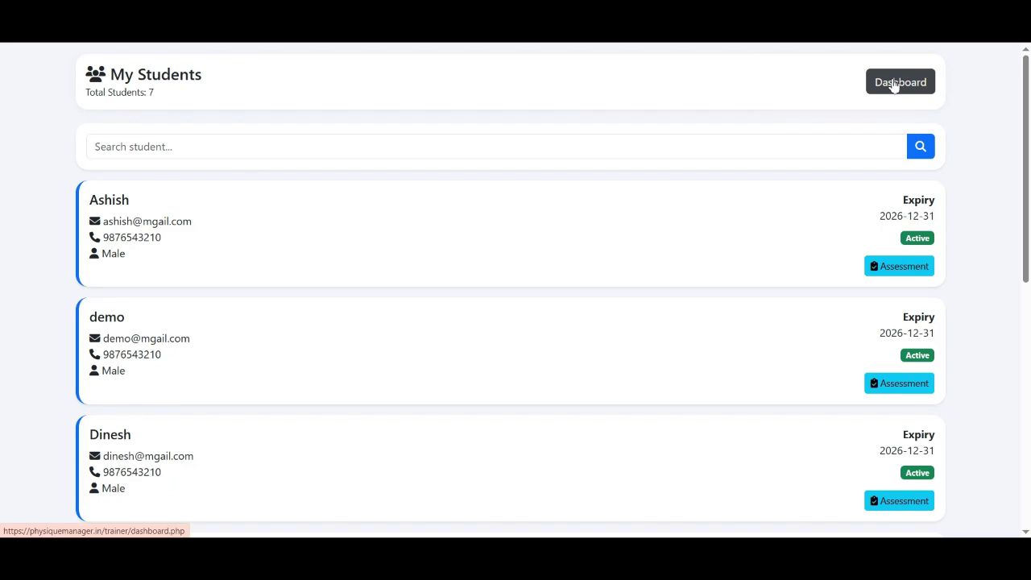
left_click(895, 82)
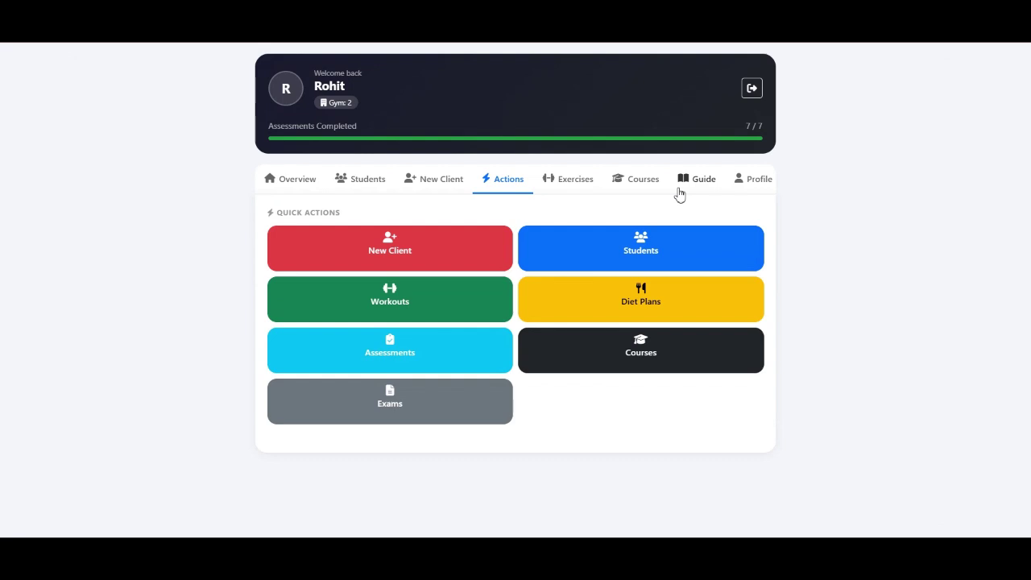
left_click(568, 186)
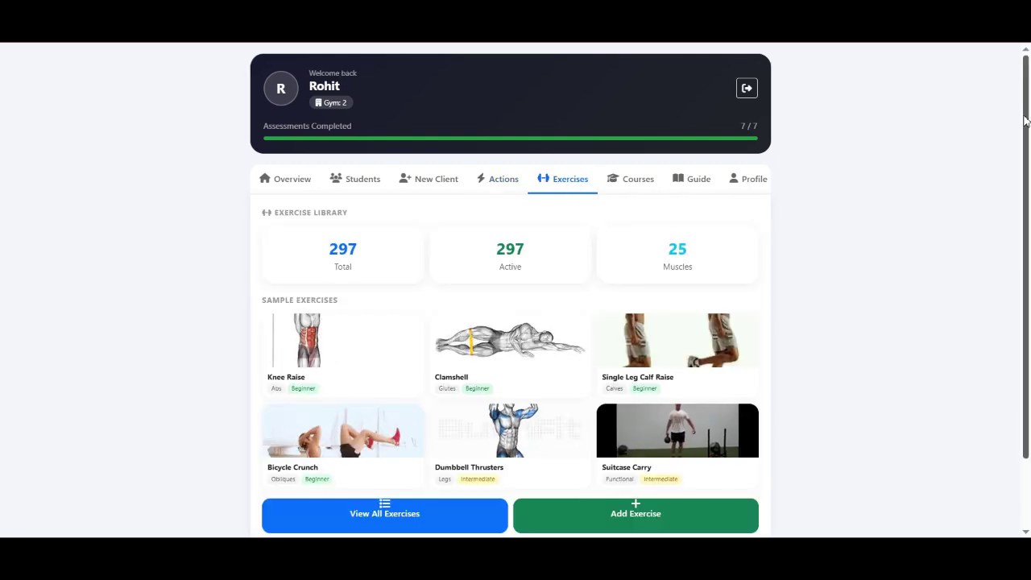
left_click_drag(1027, 128, 1029, 173)
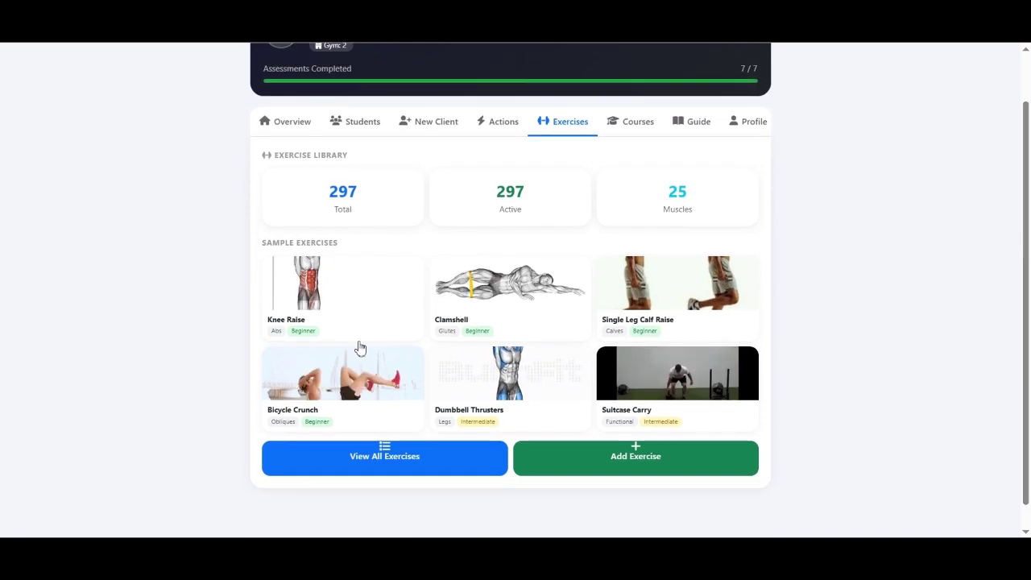
left_click(377, 467)
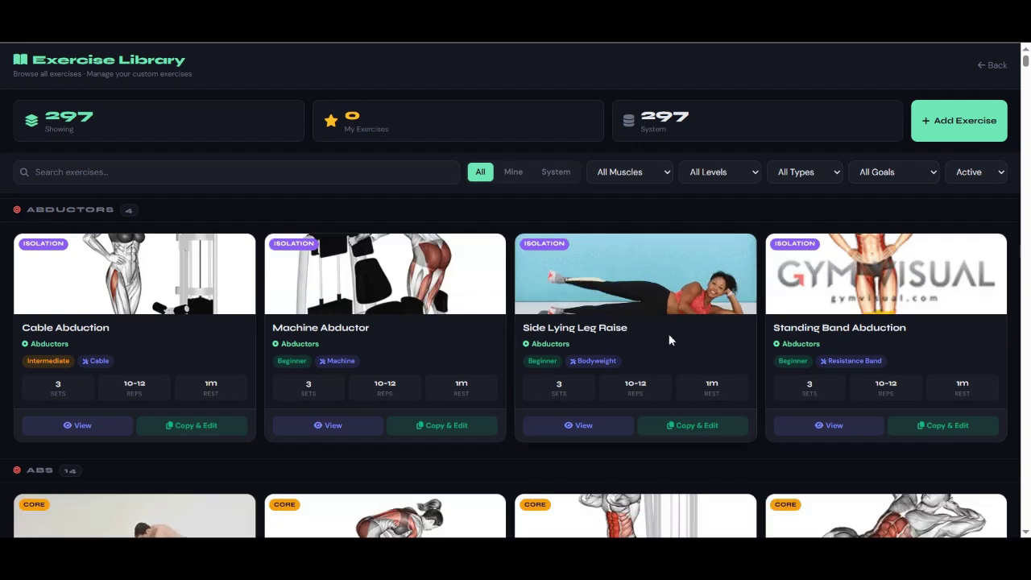
- Filter the exercise library by the Cardio muscle category
left_click(633, 177)
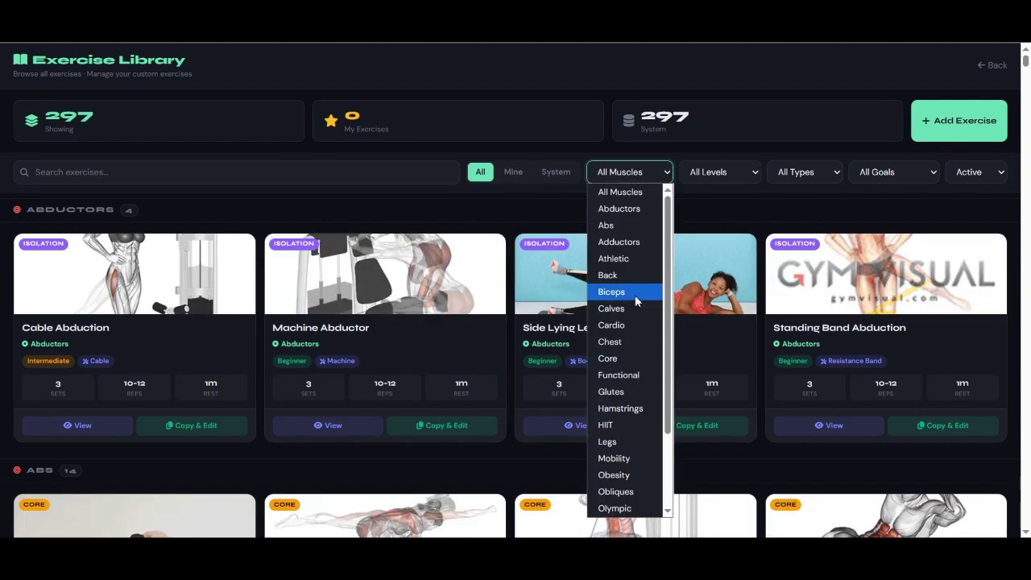
left_click(623, 326)
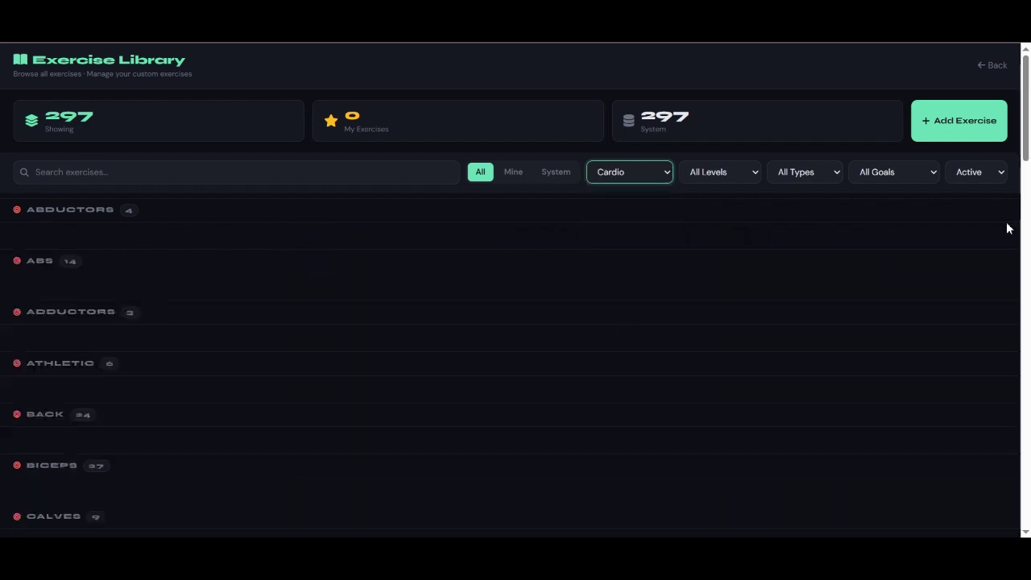
left_click_drag(1026, 121, 1028, 74)
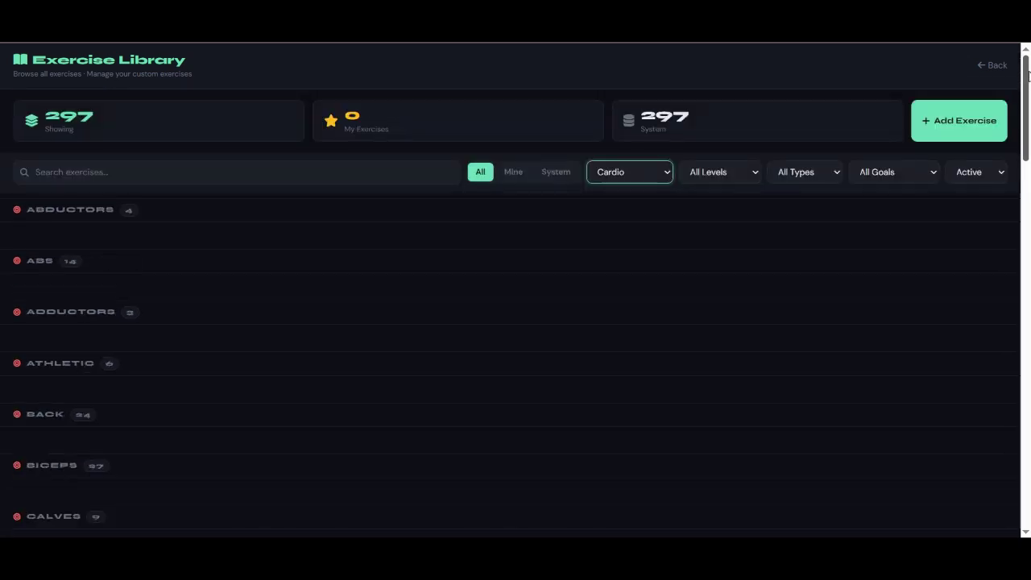
- Filter the exercise library by Shoulders and browse the matching exercise cards
left_click(628, 175)
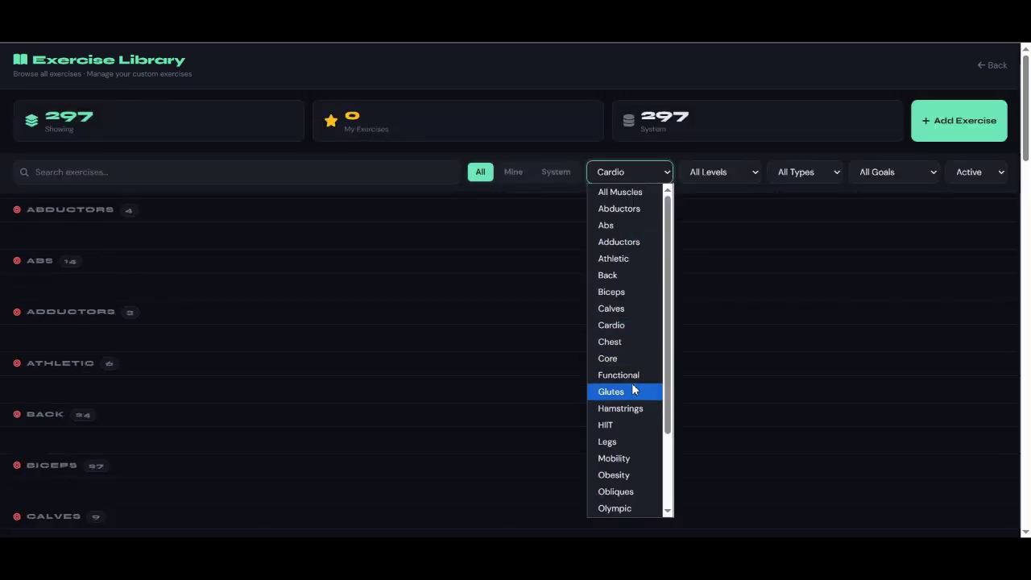
left_click_drag(666, 342, 682, 434)
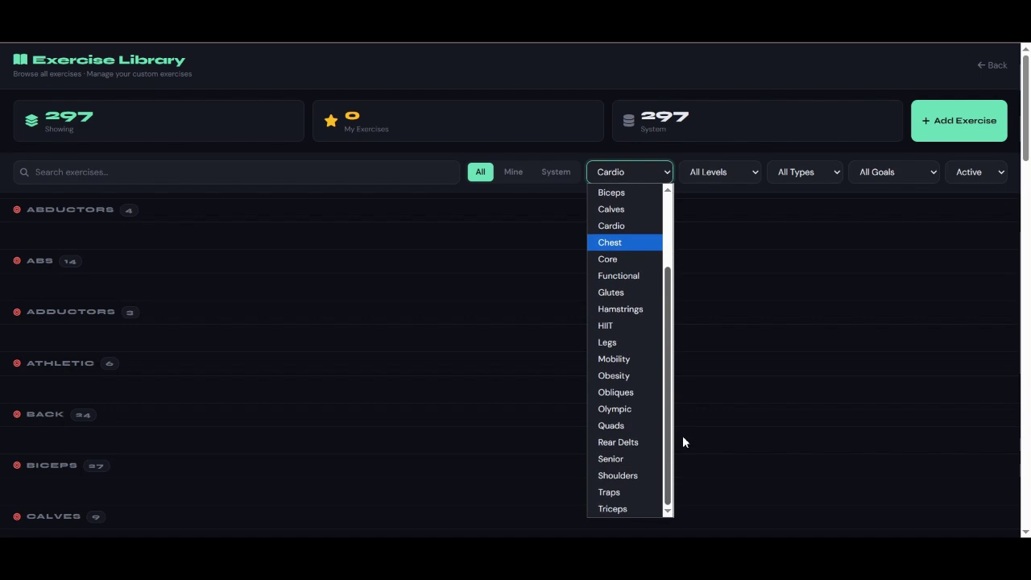
left_click(626, 475)
left_click_drag(1024, 113, 1029, 291)
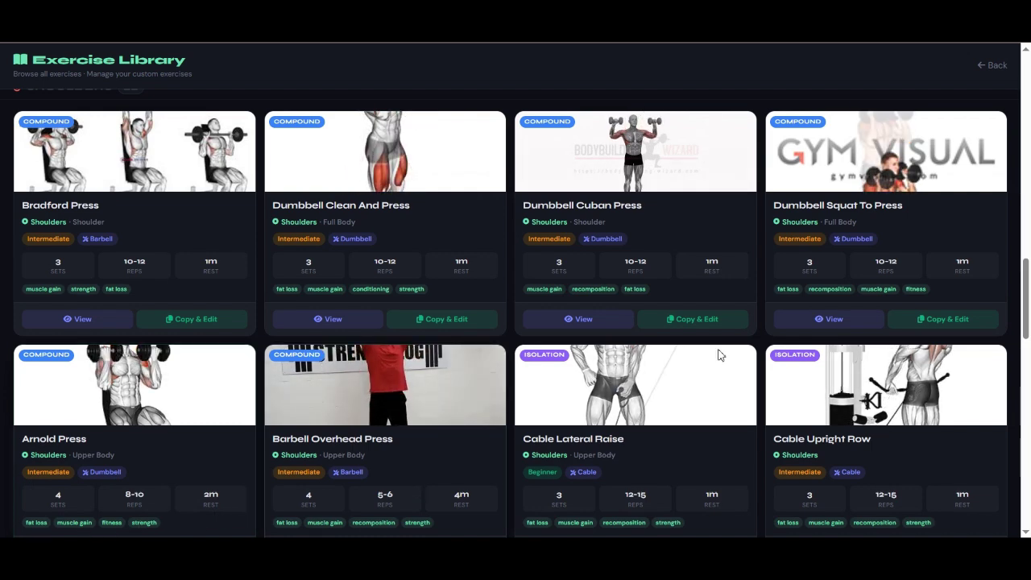
scroll(1027, 298, "down", 1)
scroll(1026, 297, "down", 3)
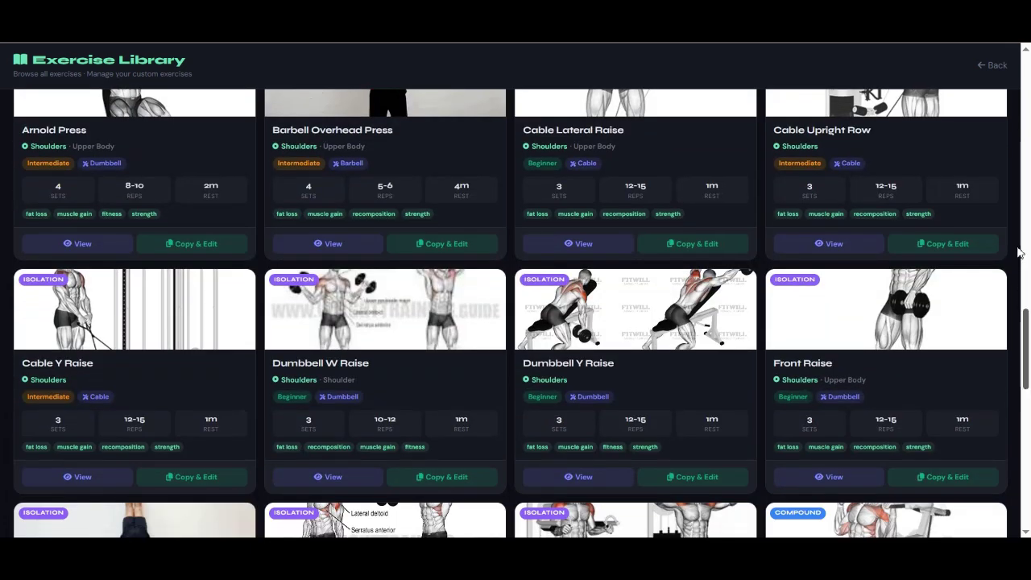
scroll(982, 69, "down", 1)
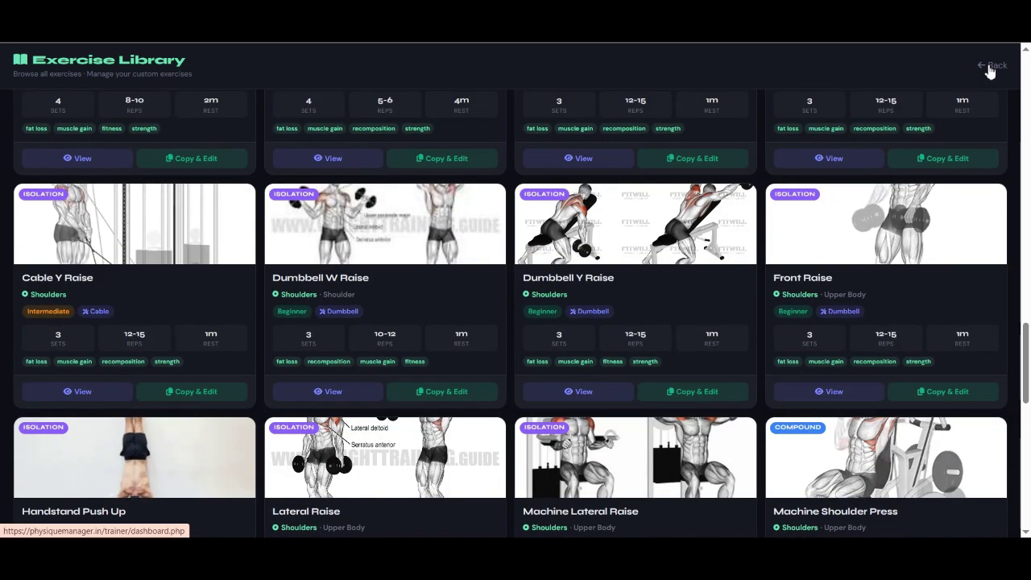
- Return to the dashboard and review the course management statistics, existing courses and course creation options
left_click(993, 66)
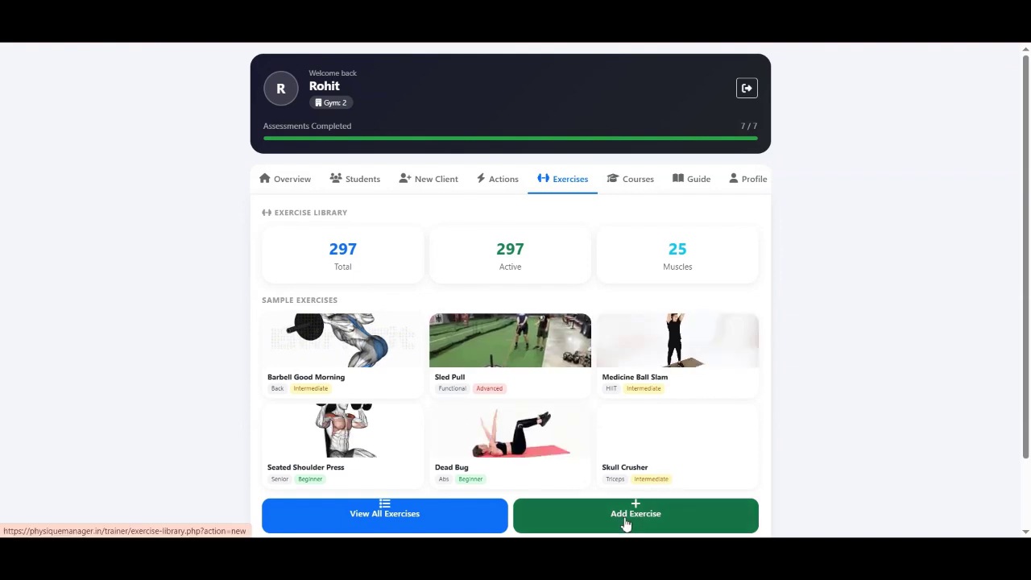
left_click(633, 193)
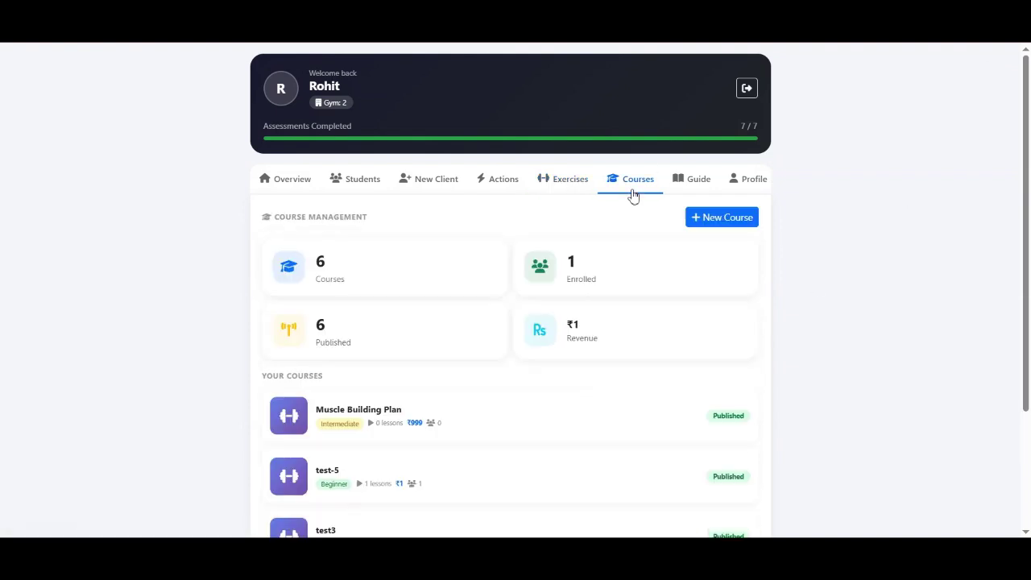
scroll(1027, 161, "down", 1)
scroll(1029, 193, "down", 1)
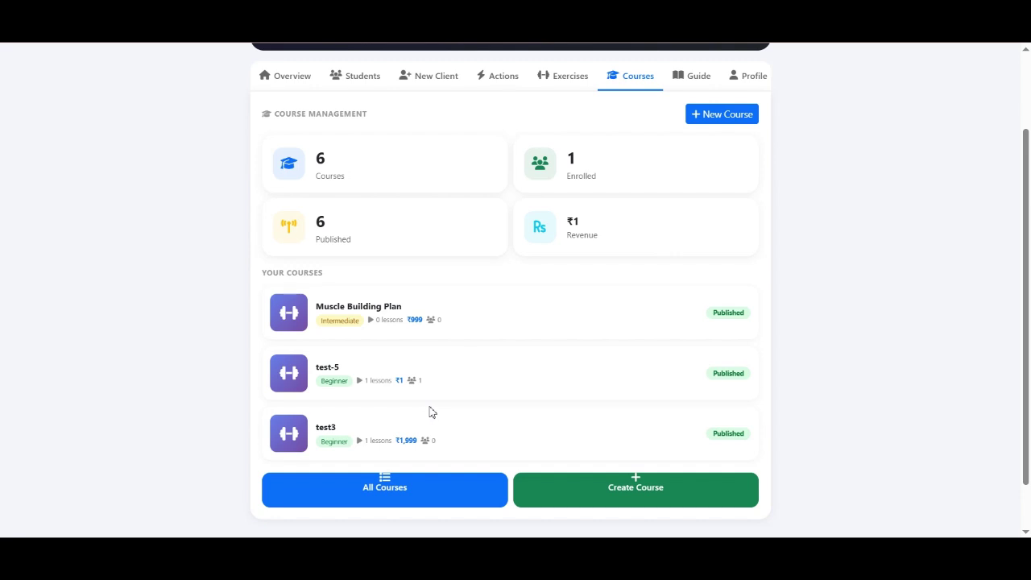
left_click_drag(1028, 293, 1029, 322)
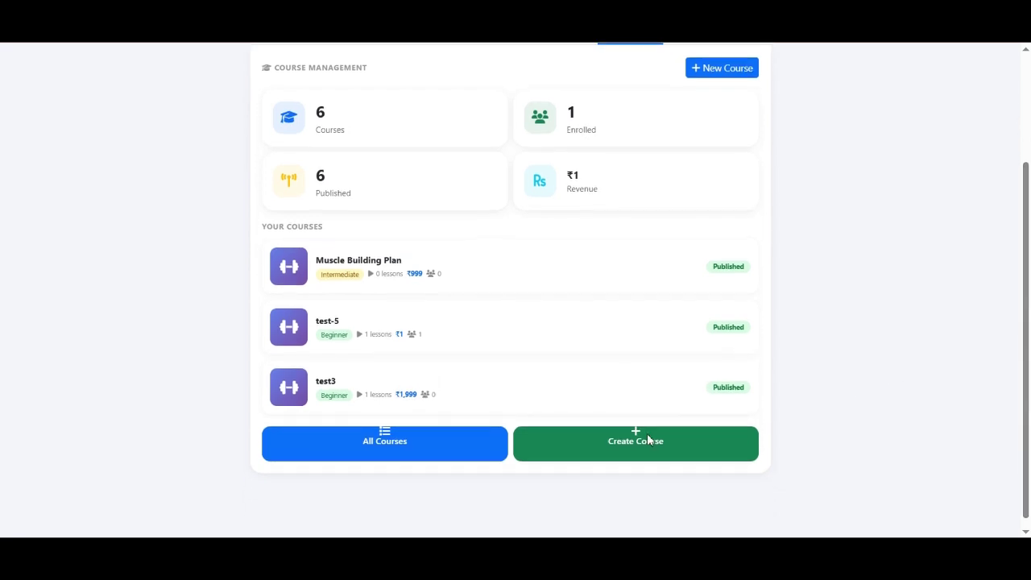
left_click_drag(1026, 298, 1029, 191)
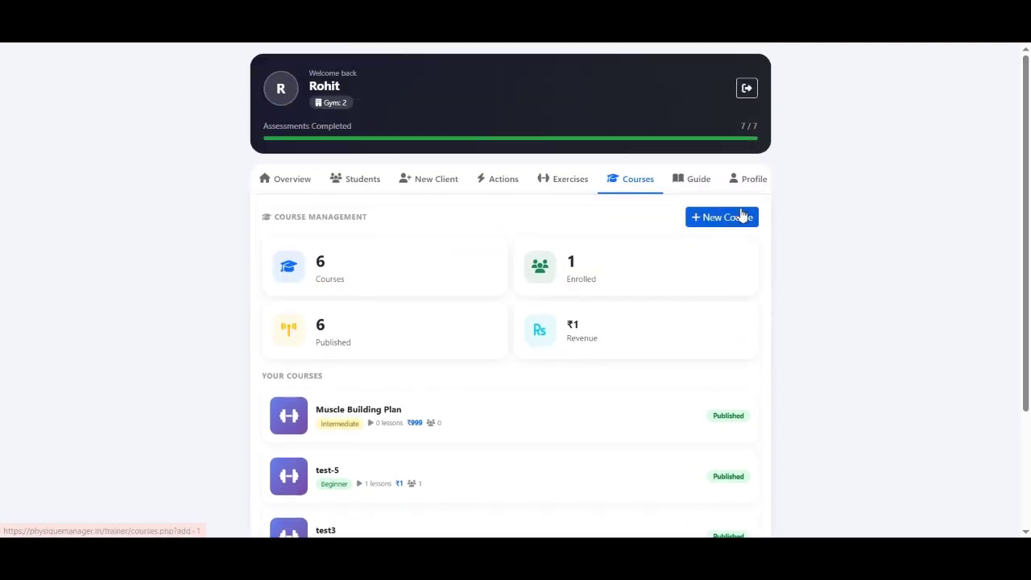
- Review the Trainer Guide's quick-access topics and browse all its article categories on the full guide page
left_click(694, 184)
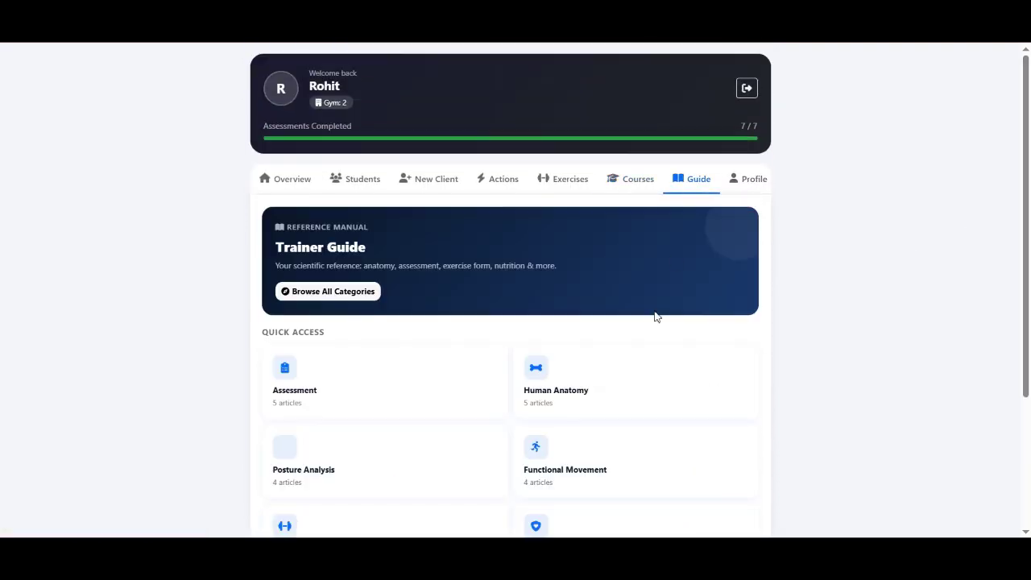
mouse_move(1028, 149)
left_mouse_down()
mouse_move(1027, 207)
mouse_move(1028, 167)
left_mouse_up()
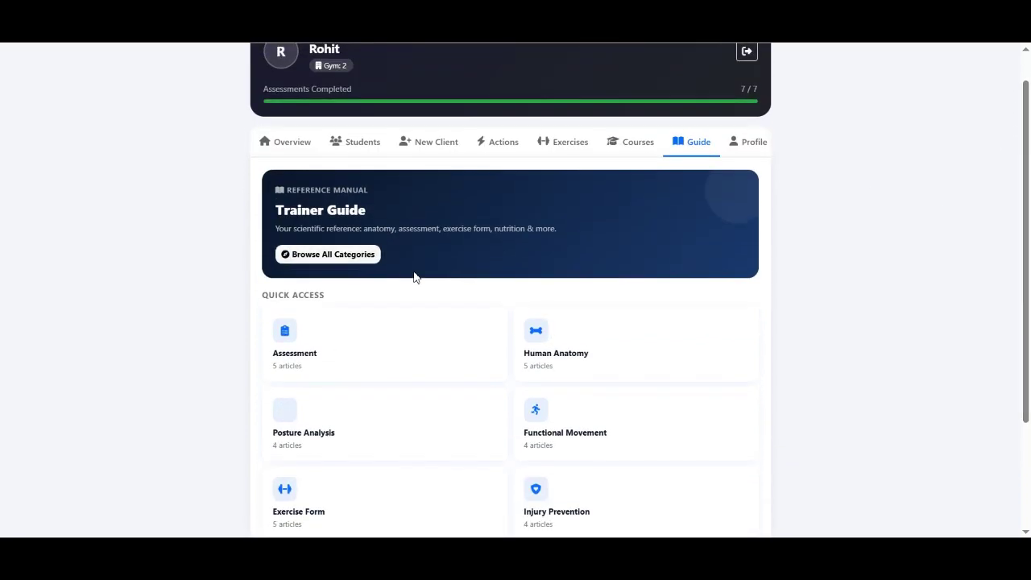
scroll(1027, 143, "down", 2)
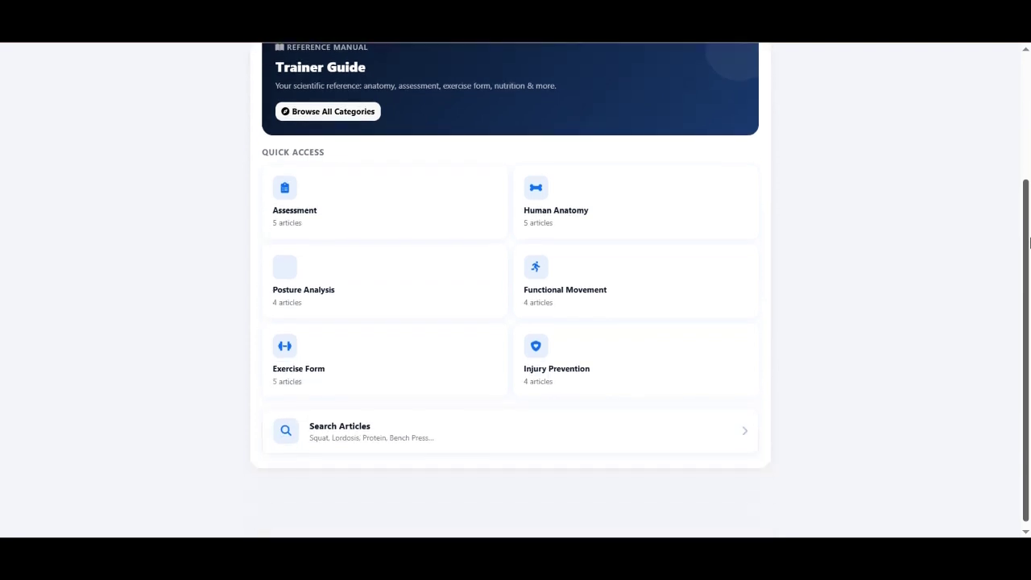
left_click(439, 438)
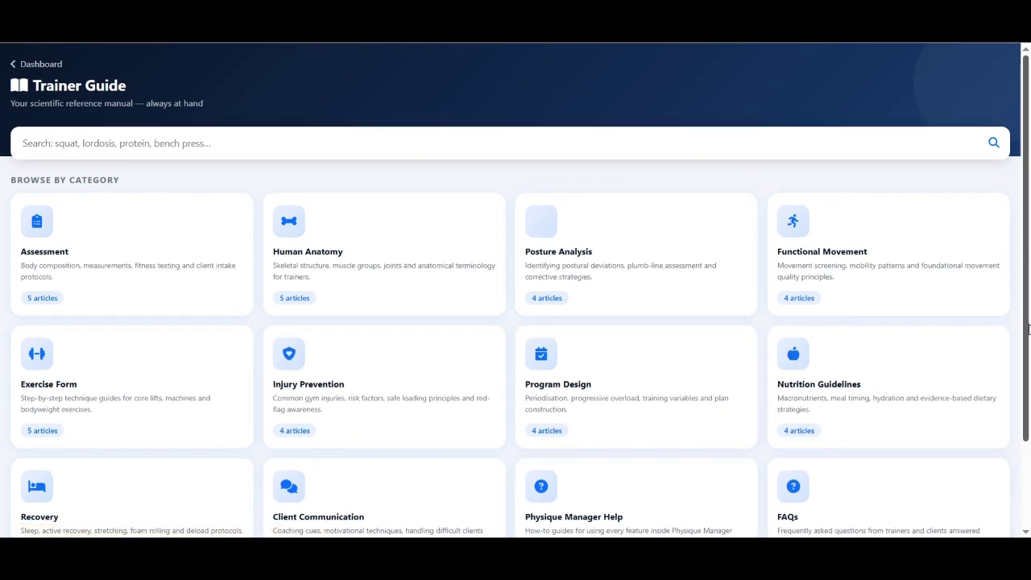
left_click_drag(1027, 322, 1028, 399)
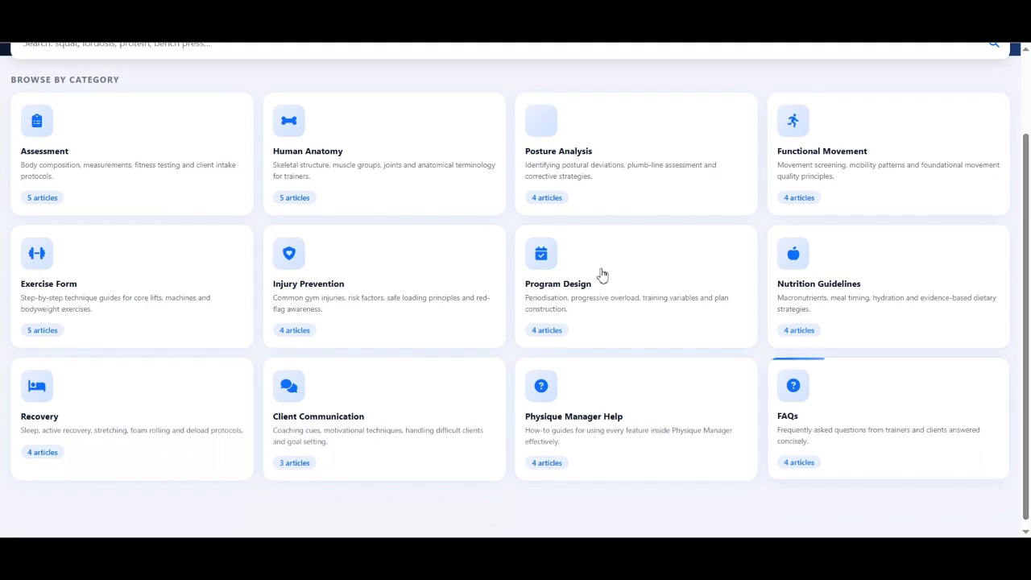
- Open the Client Intake & Health History Form article in the Assessment category and examine its infographic at enlarged size
left_click(159, 153)
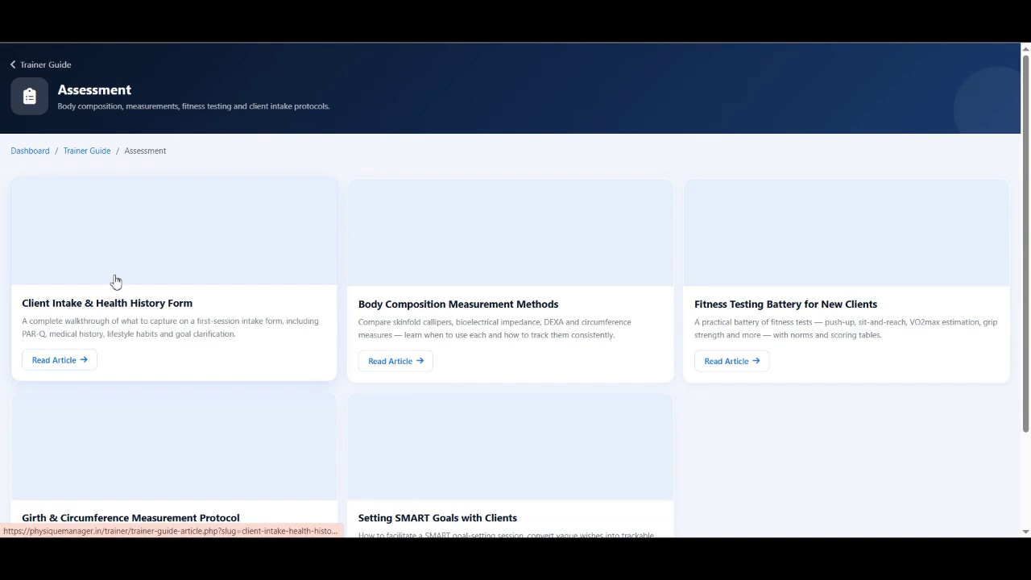
left_click(70, 361)
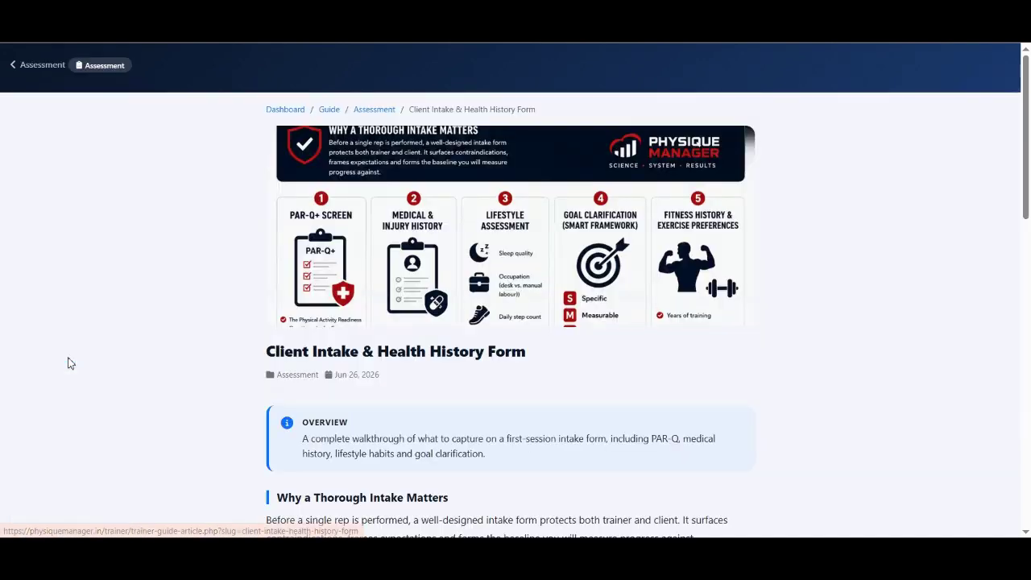
left_click(537, 253)
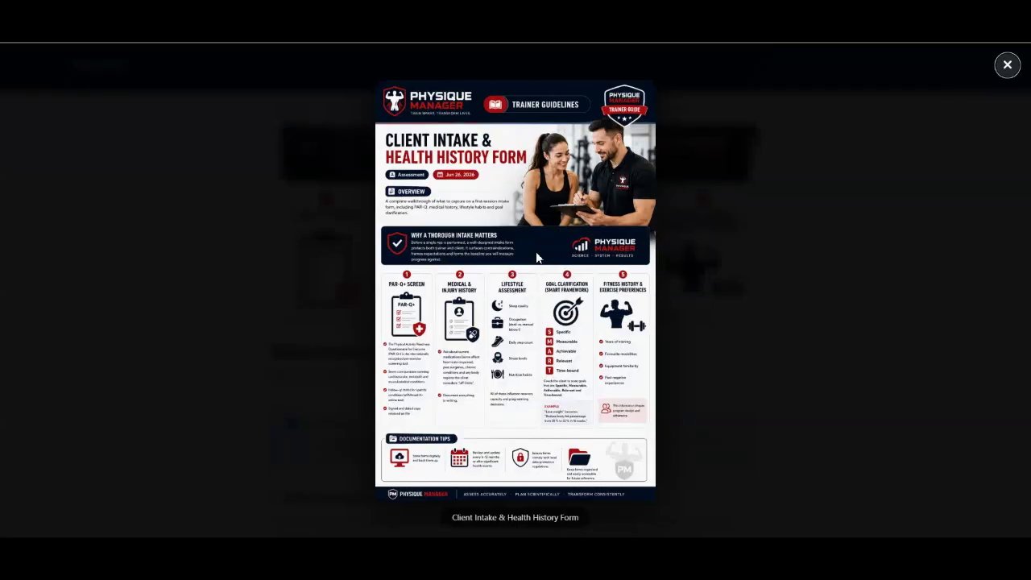
left_click(590, 228)
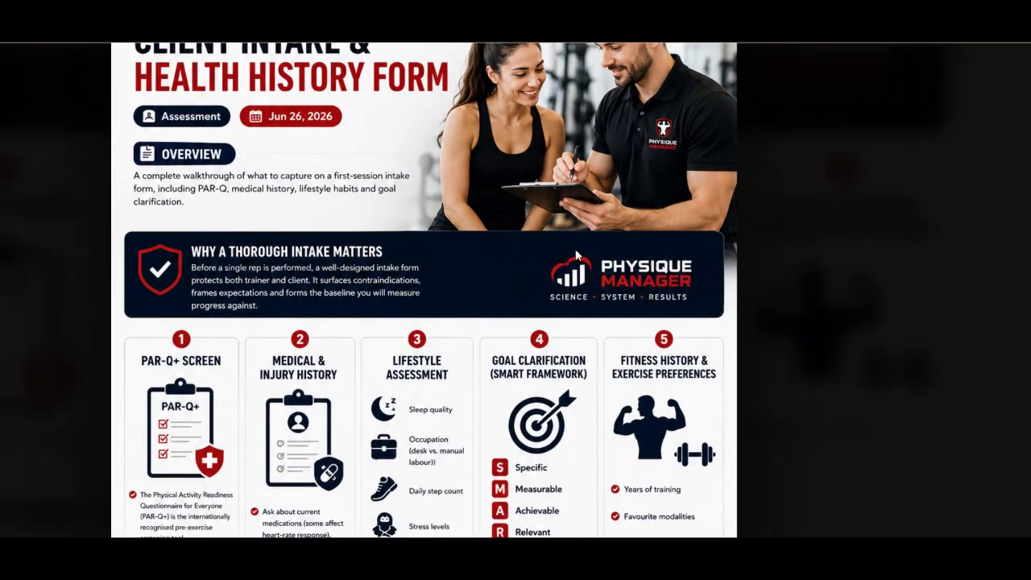
left_click(573, 237)
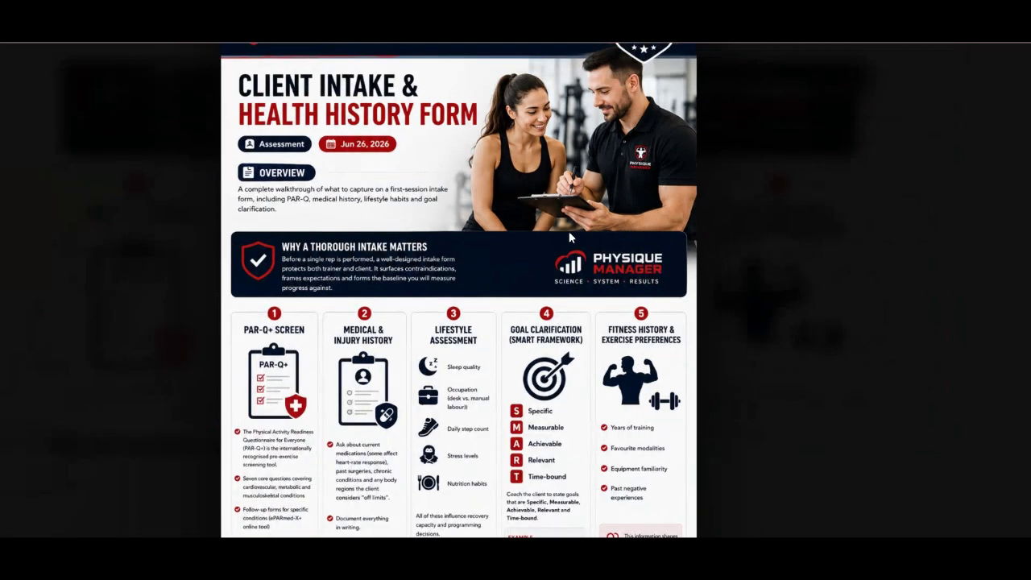
scroll(455, 143, "up", 2)
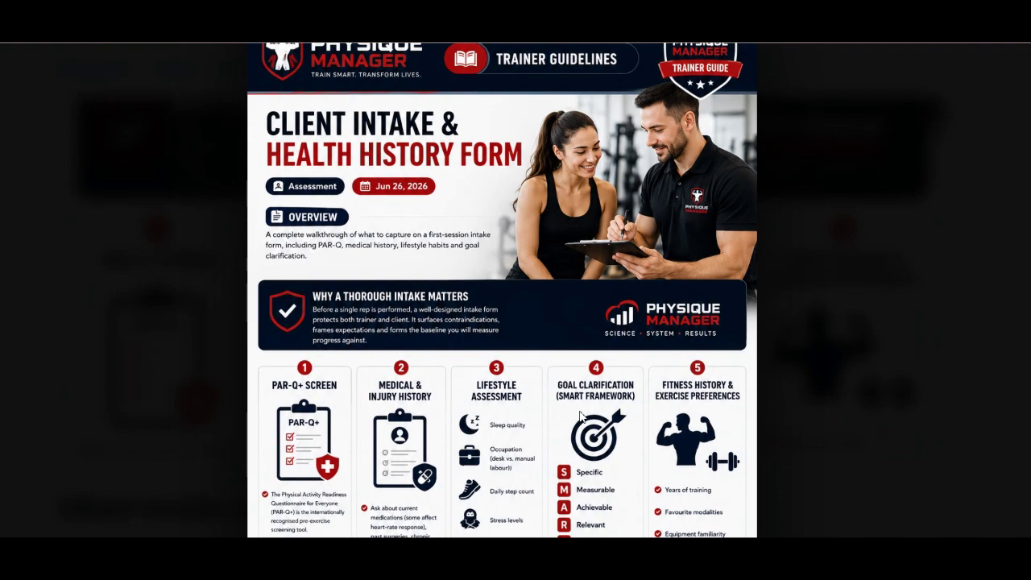
scroll(483, 428, "down", 2)
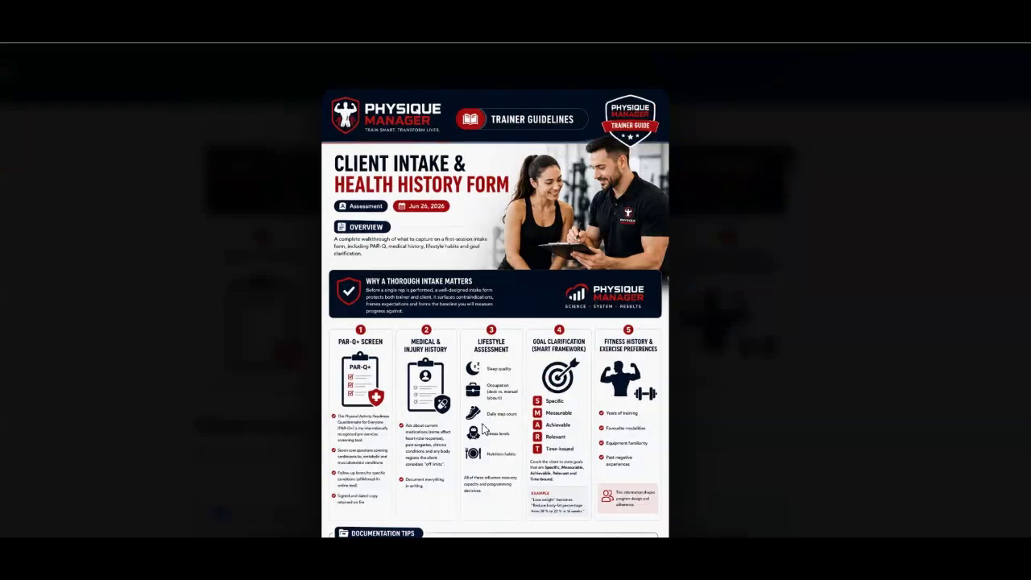
scroll(483, 429, "down", 1)
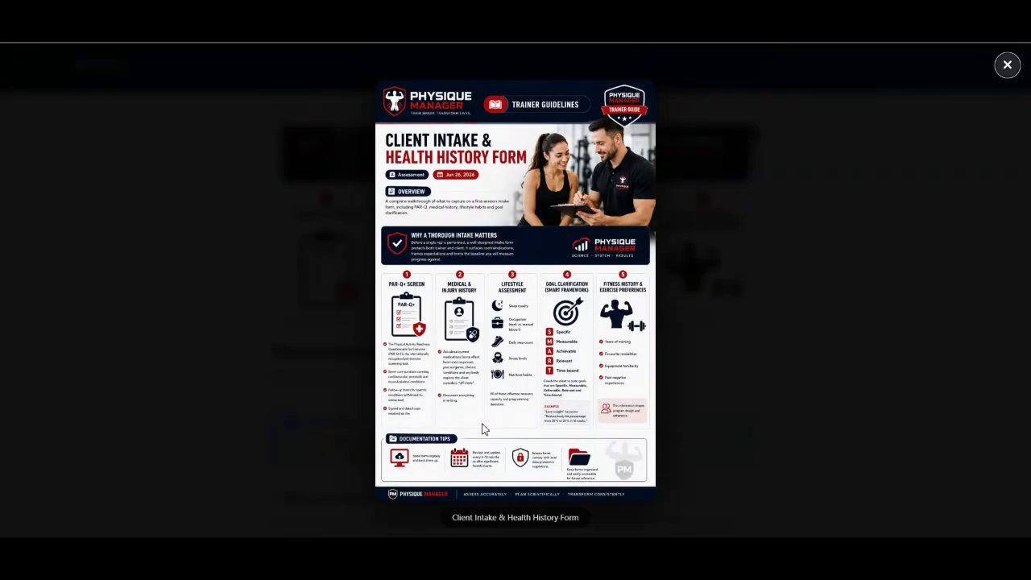
left_click(1006, 64)
- Skim the text of the Client Intake & Health History Form article and return to the Assessment article list
scroll(176, 337, "down", 5)
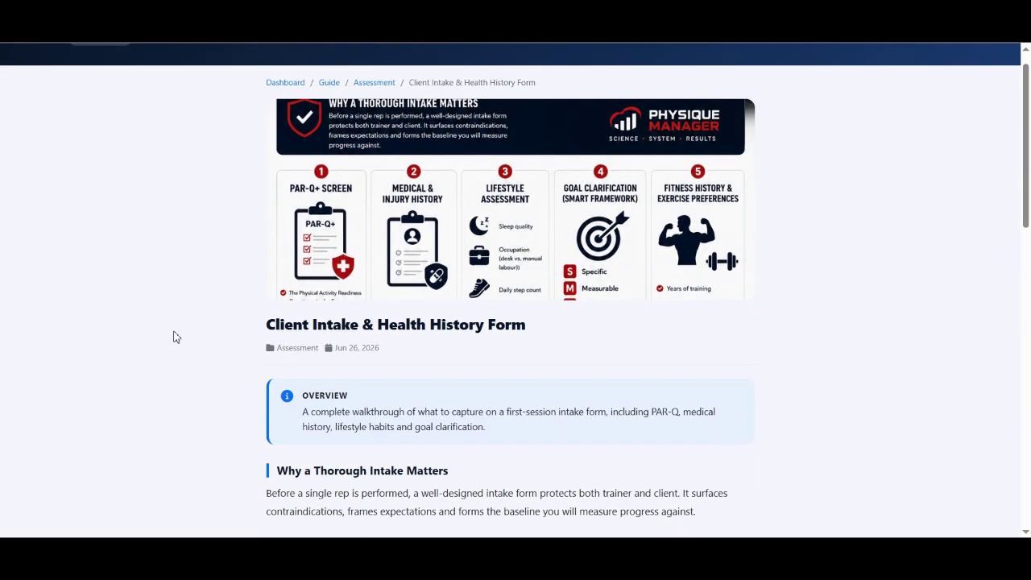
scroll(175, 336, "down", 5)
scroll(176, 336, "up", 10)
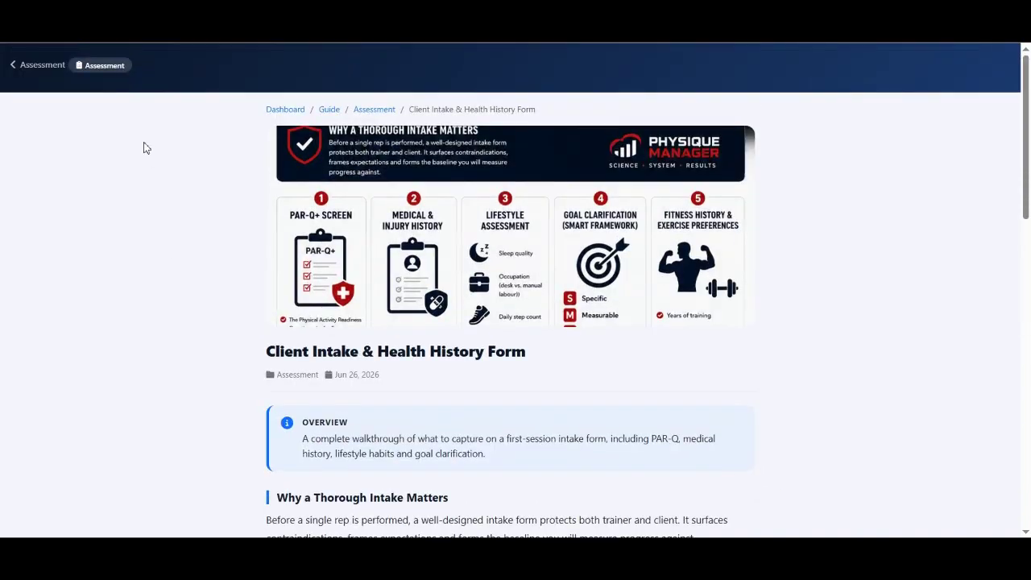
left_click(38, 68)
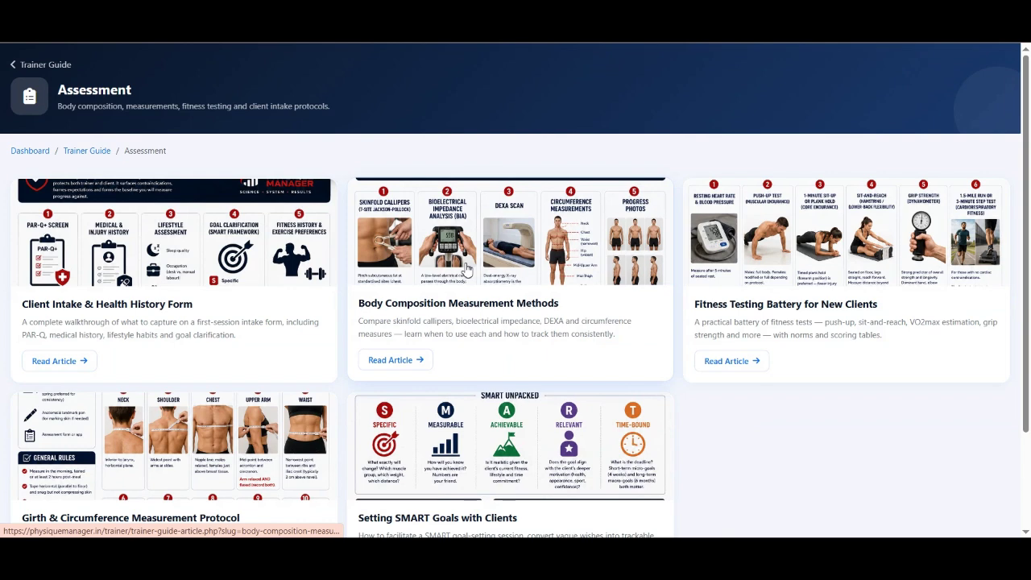
- Open the Body Composition Measurement Methods article, examine its infographic enlarged, and read through to the related articles
left_click(394, 364)
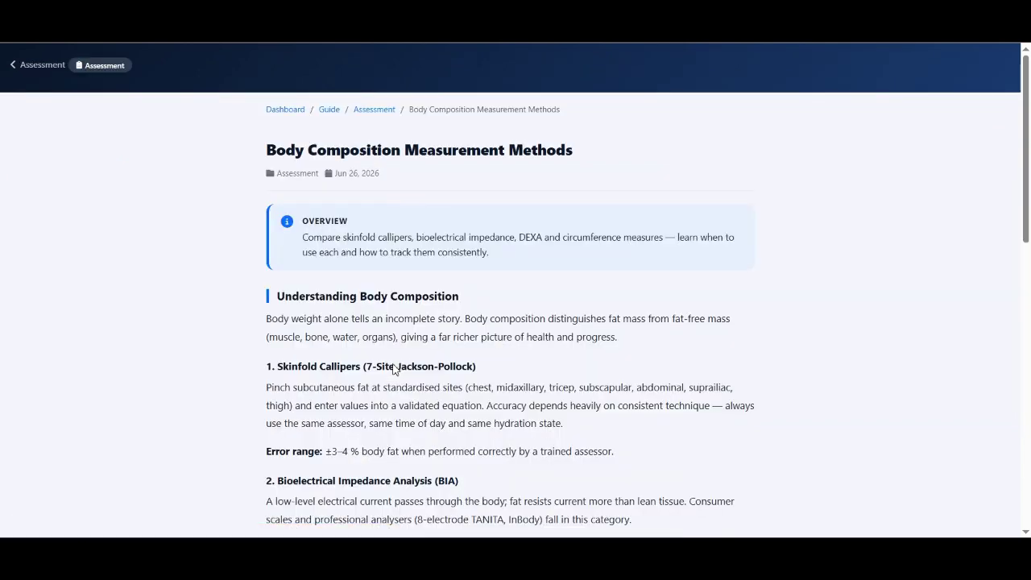
left_click(518, 264)
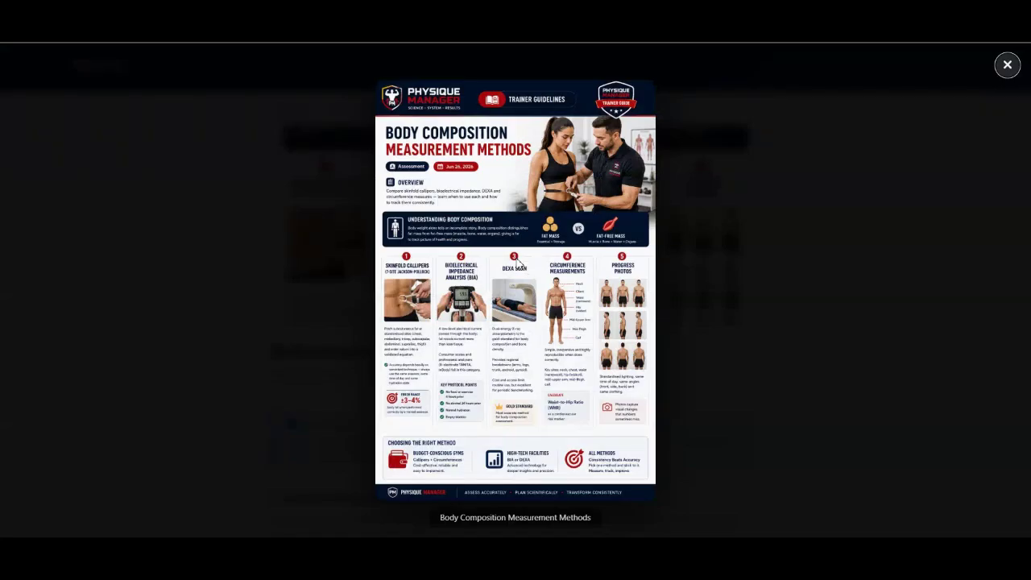
left_click(457, 278)
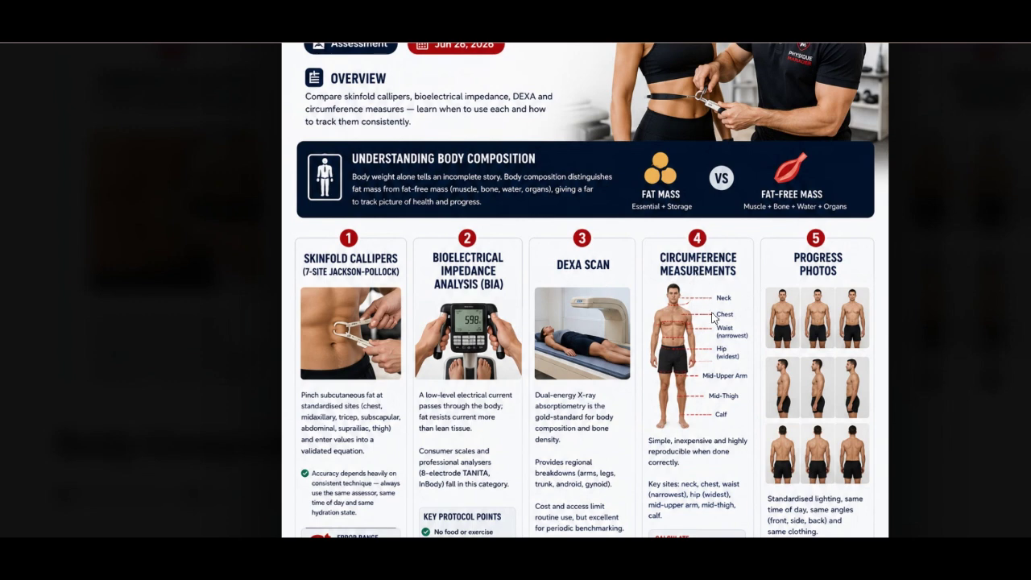
left_click(838, 348)
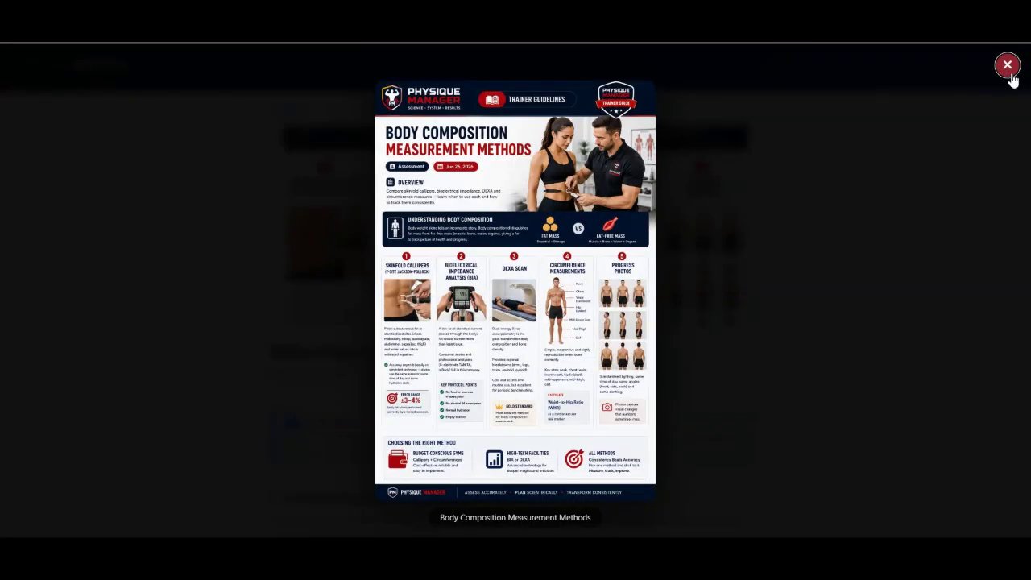
left_click(1006, 66)
left_click_drag(1026, 197, 1025, 465)
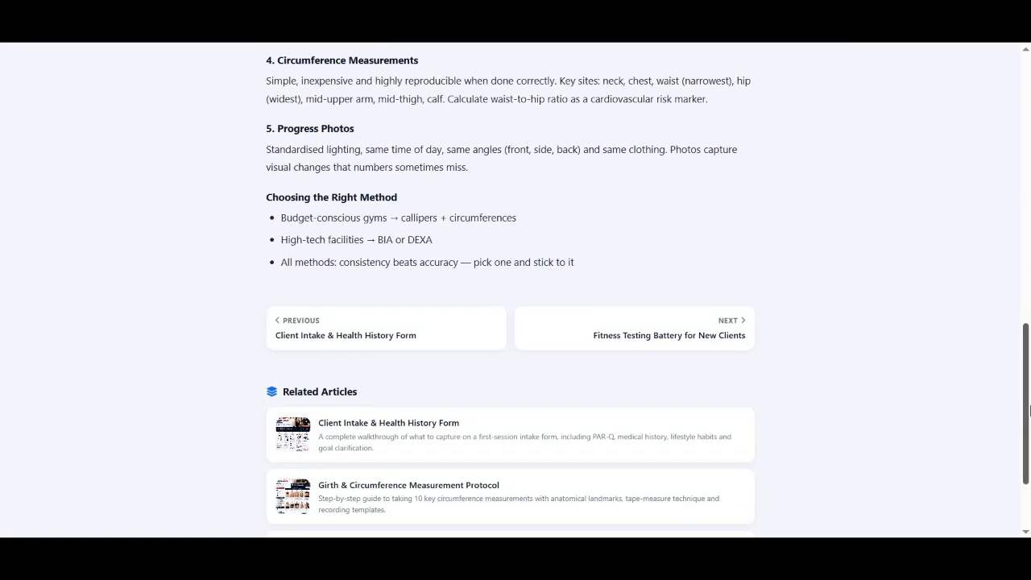
- View the following article, Fitness Testing Battery for New Clients, and return to the Assessment article list
left_click(665, 325)
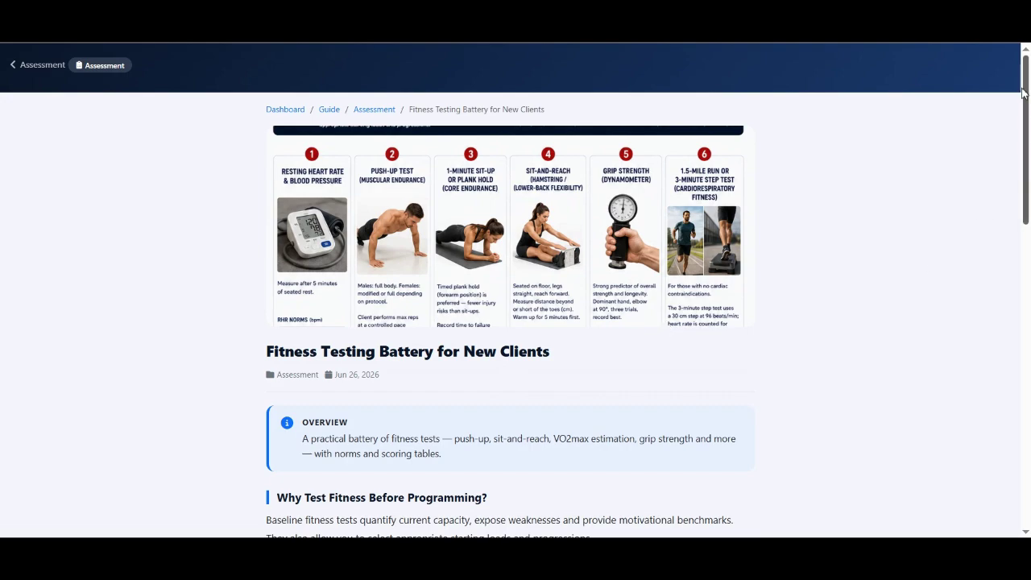
mouse_move(1027, 88)
left_mouse_down()
mouse_move(1026, 398)
mouse_move(1027, 89)
left_mouse_up()
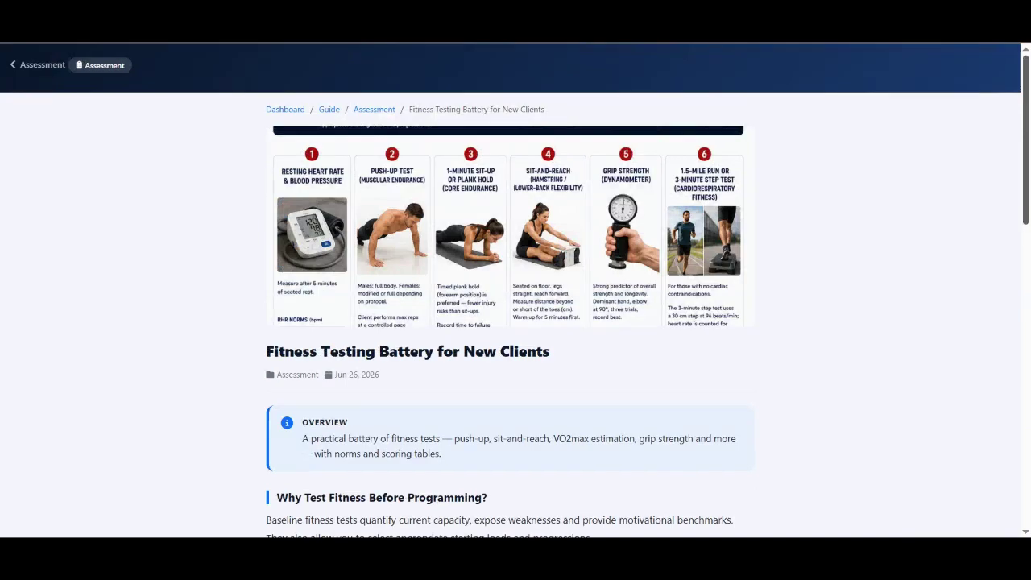
left_click(37, 70)
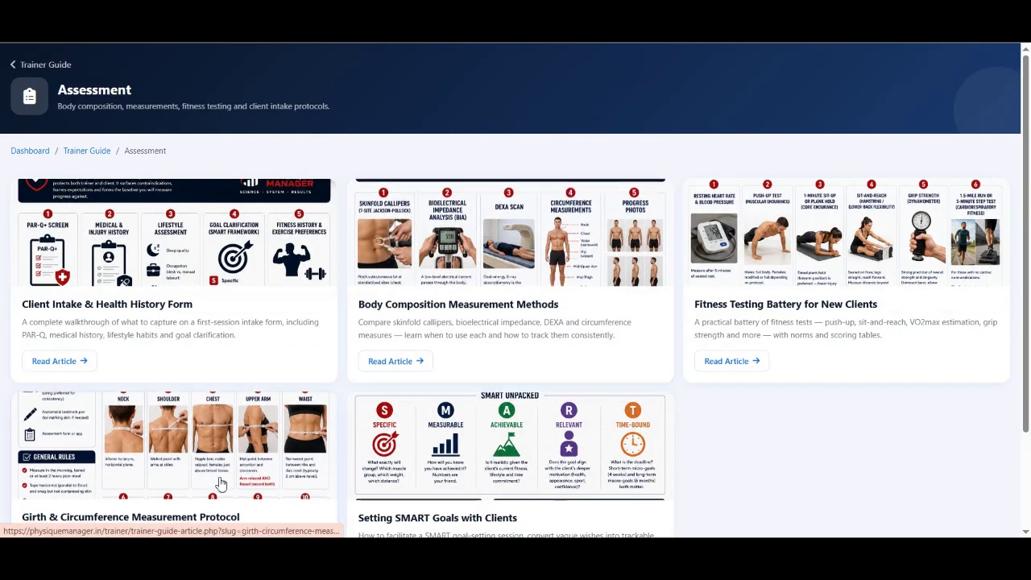
- Open the Girth & Circumference Measurement Protocol article, examine its infographic enlarged, and skim the page
left_click(141, 456)
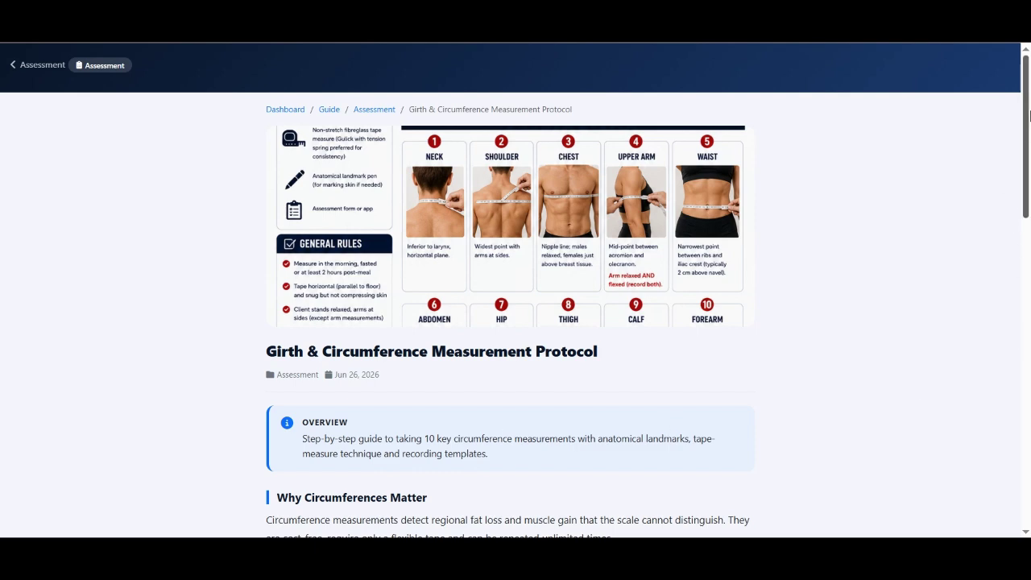
mouse_move(1028, 116)
left_mouse_down()
mouse_move(1028, 177)
mouse_move(1029, 136)
left_mouse_up()
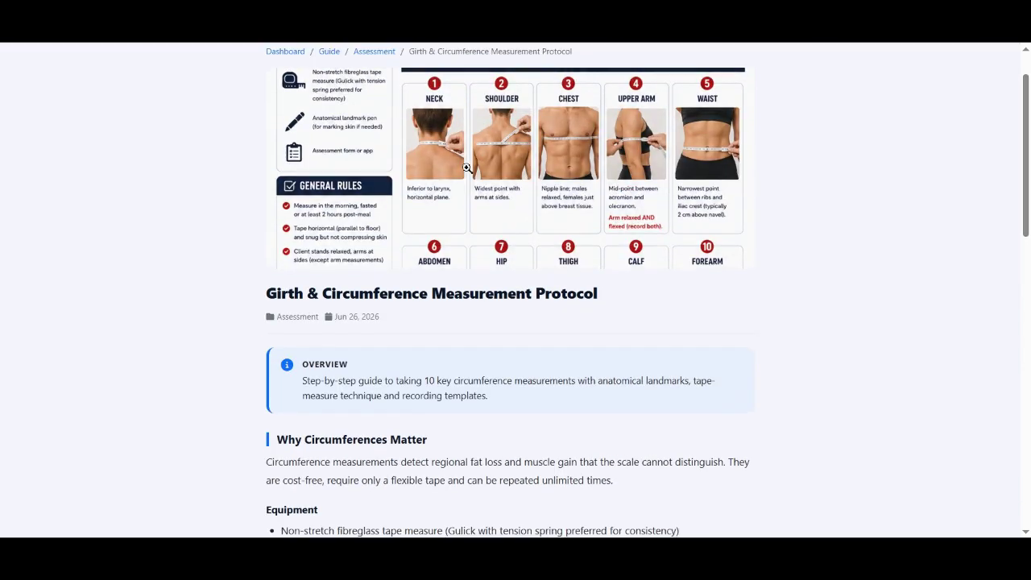
left_click(467, 167)
left_click(466, 298)
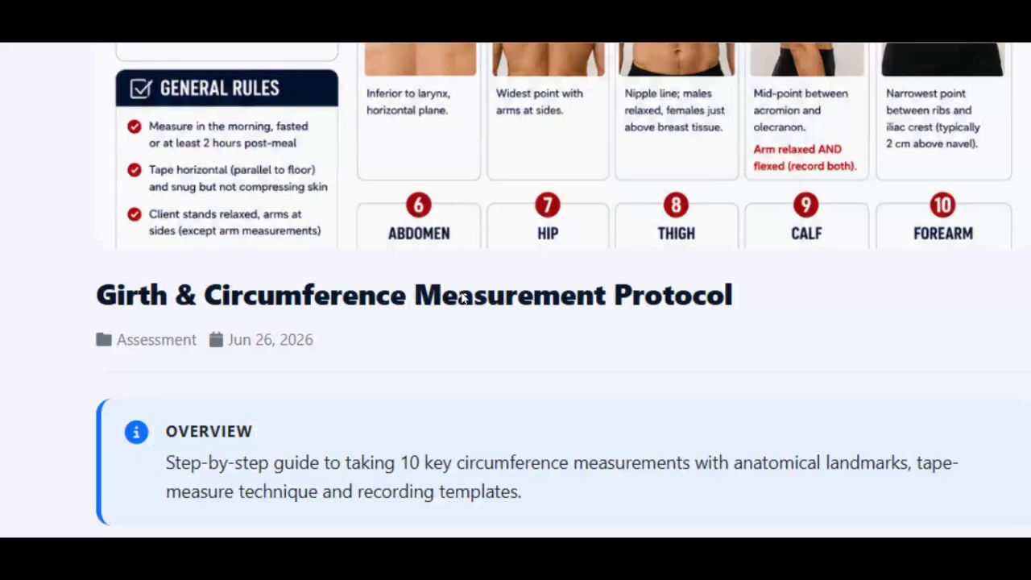
left_click(463, 298)
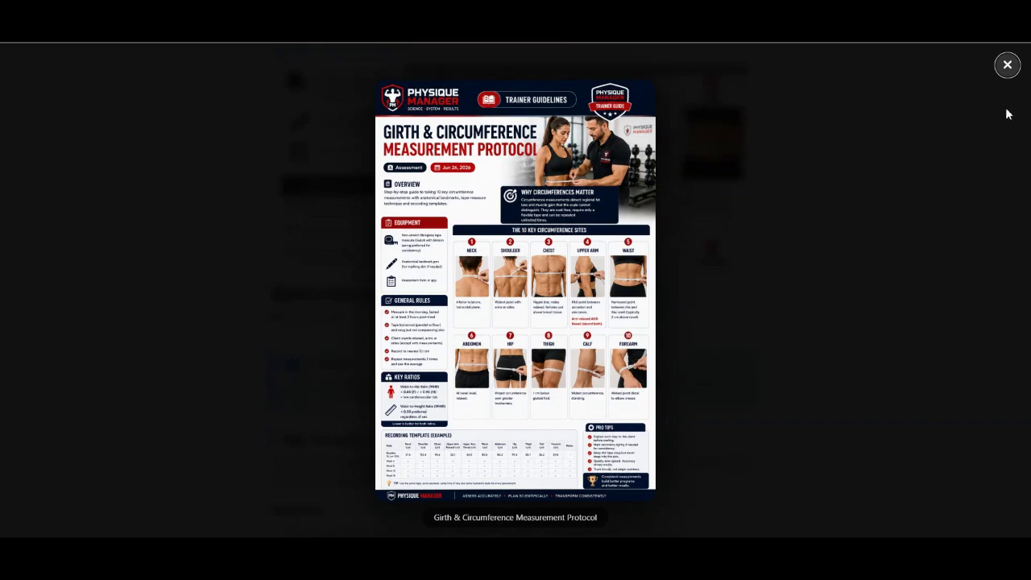
left_click(1005, 67)
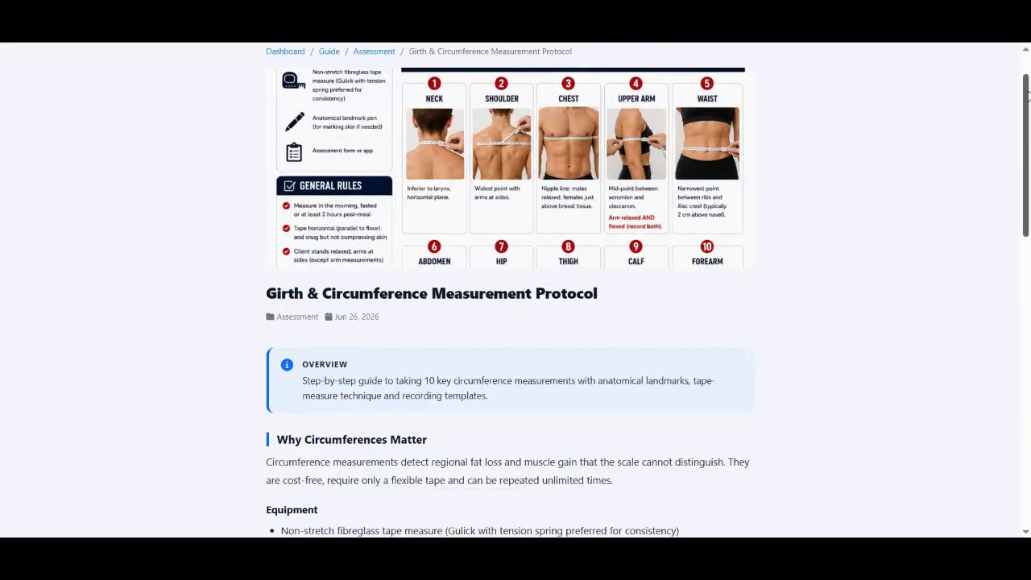
scroll(1027, 107, "down", 2)
scroll(1027, 107, "up", 4)
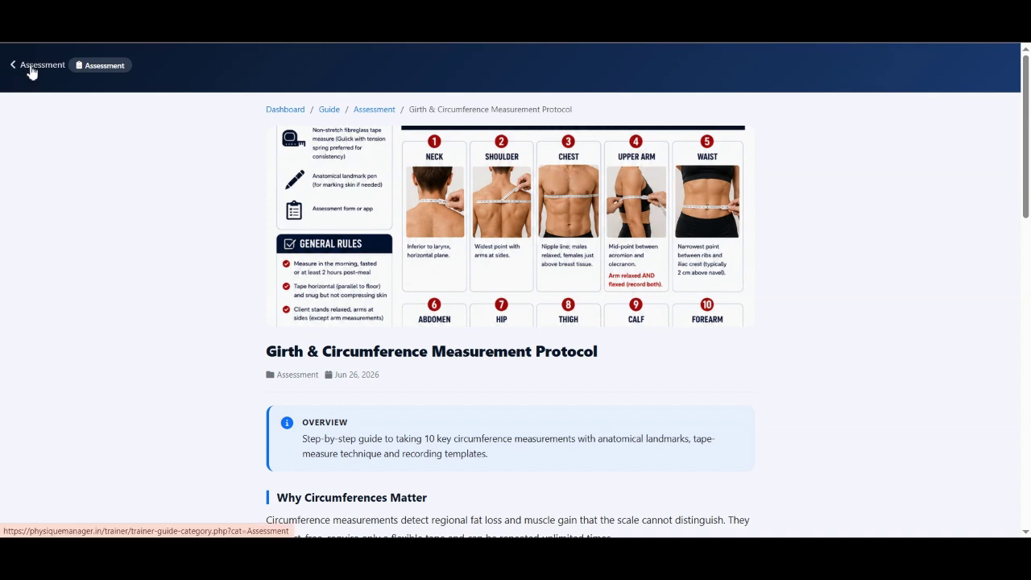
- Return to the dashboard and review the trainer profile's information, security question and password change sections
left_click(278, 110)
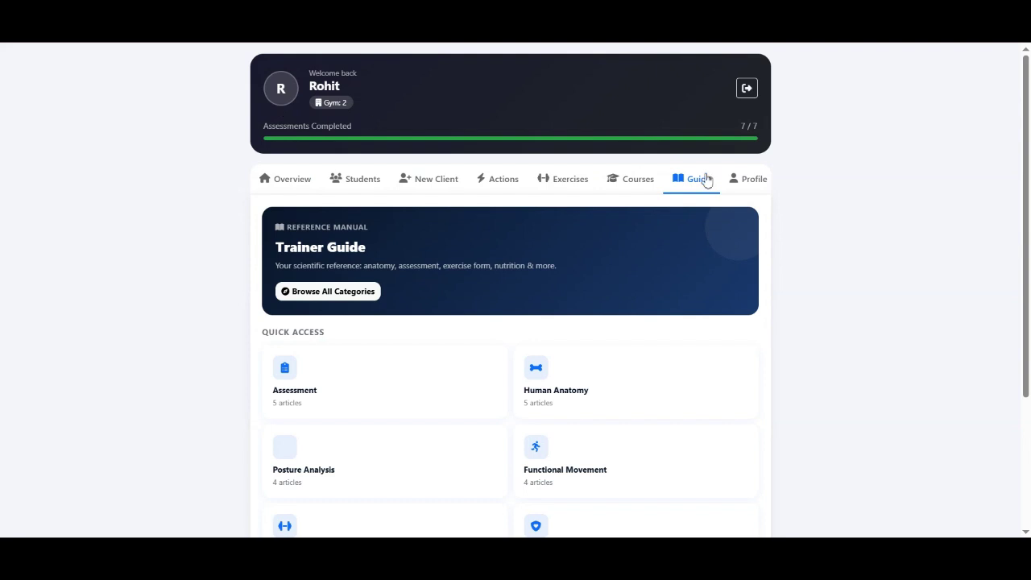
left_click(754, 180)
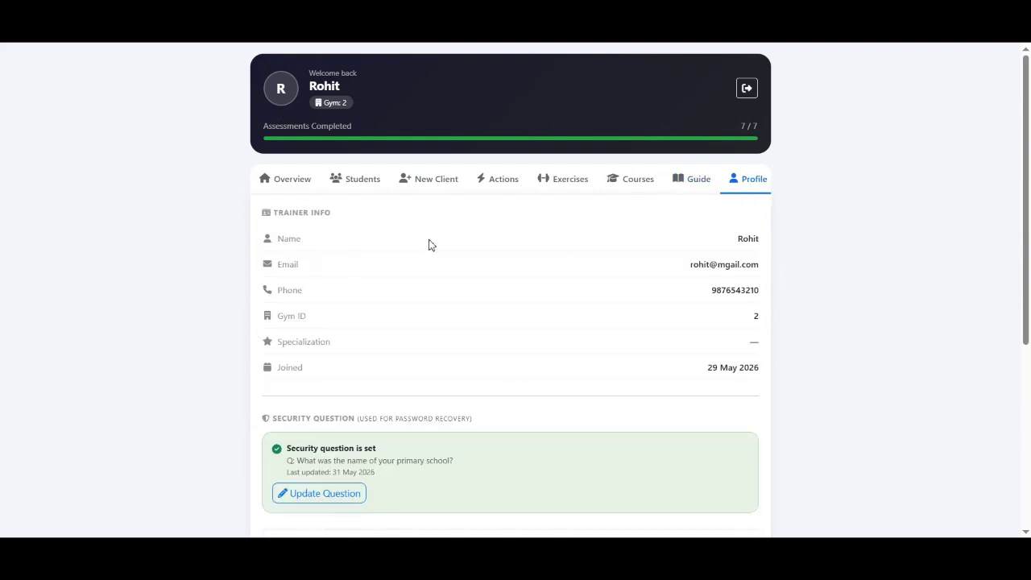
scroll(195, 345, "down", 4)
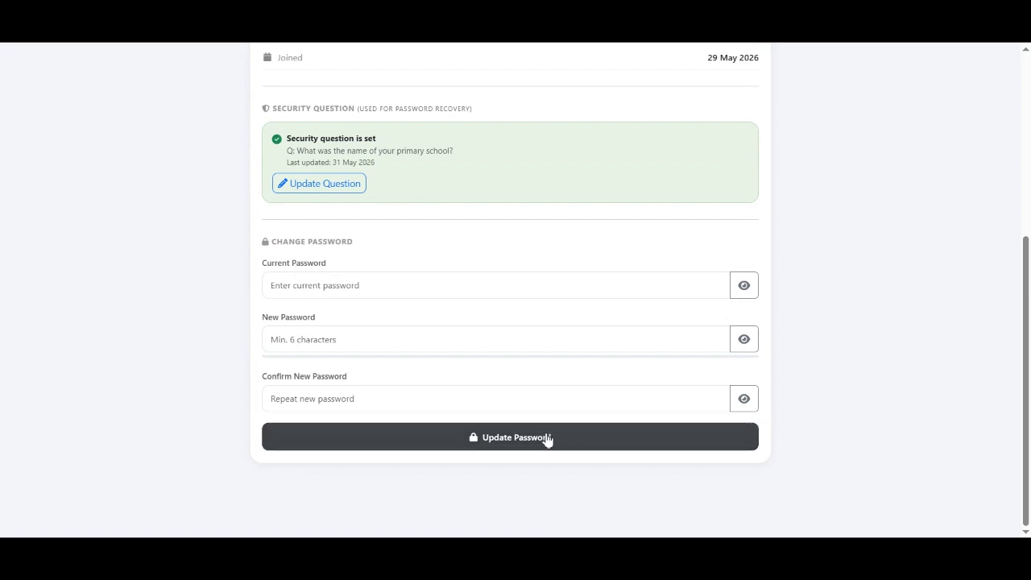
left_click(1027, 85)
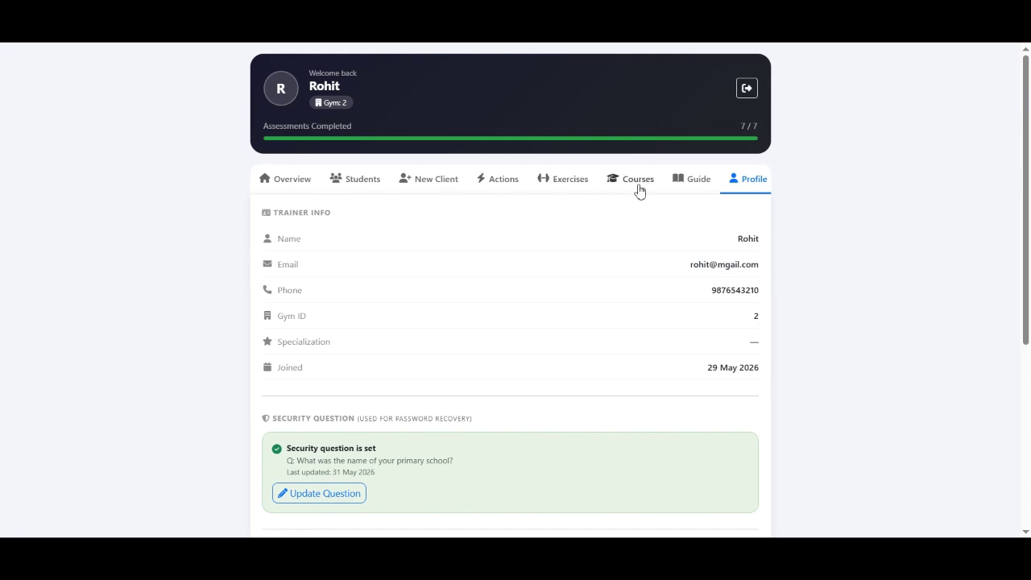
- Start a new client registration from the quick actions and review the student and membership detail fields
left_click(501, 183)
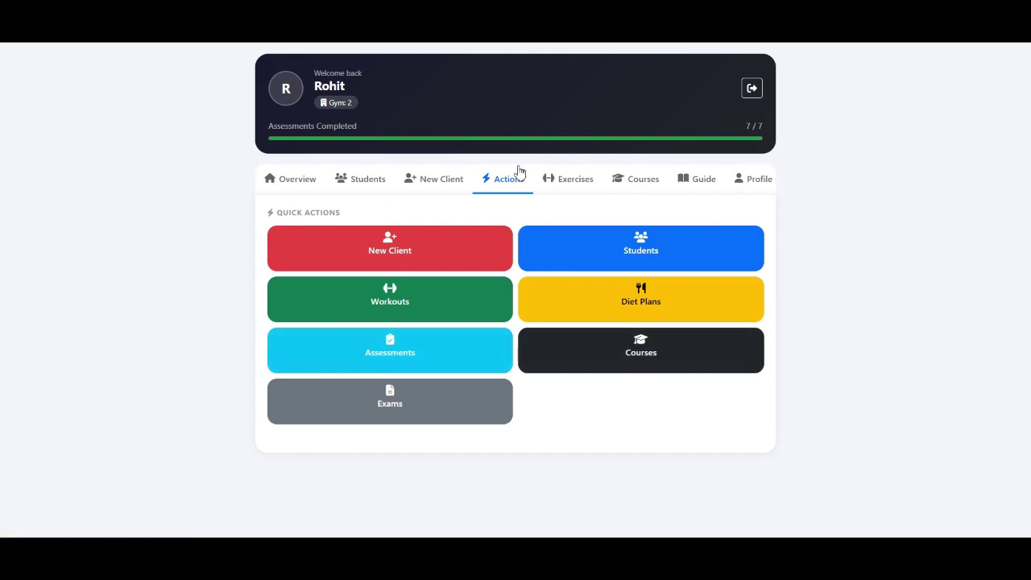
left_click(393, 243)
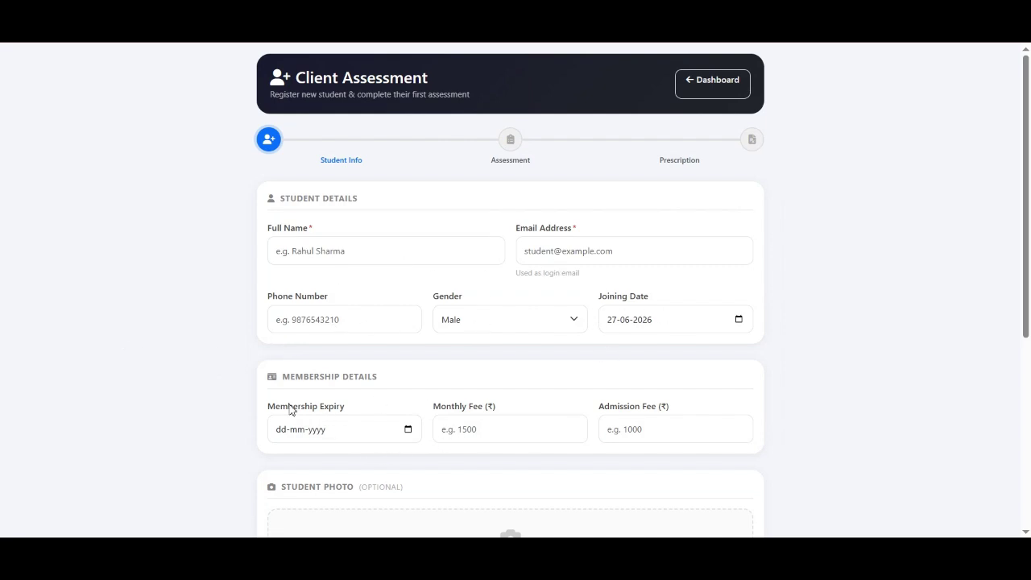
scroll(130, 352, "down", 1)
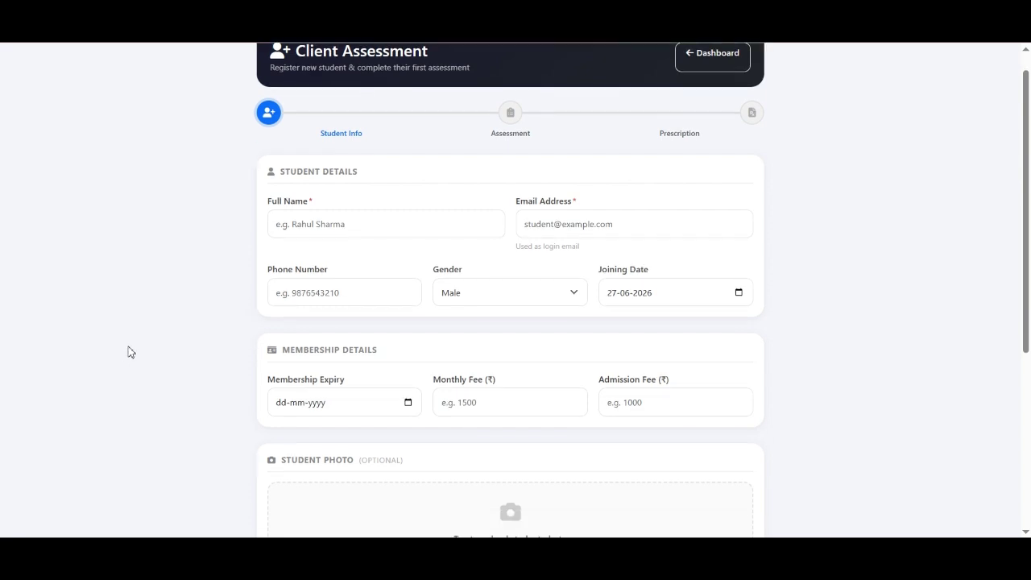
scroll(131, 352, "down", 2)
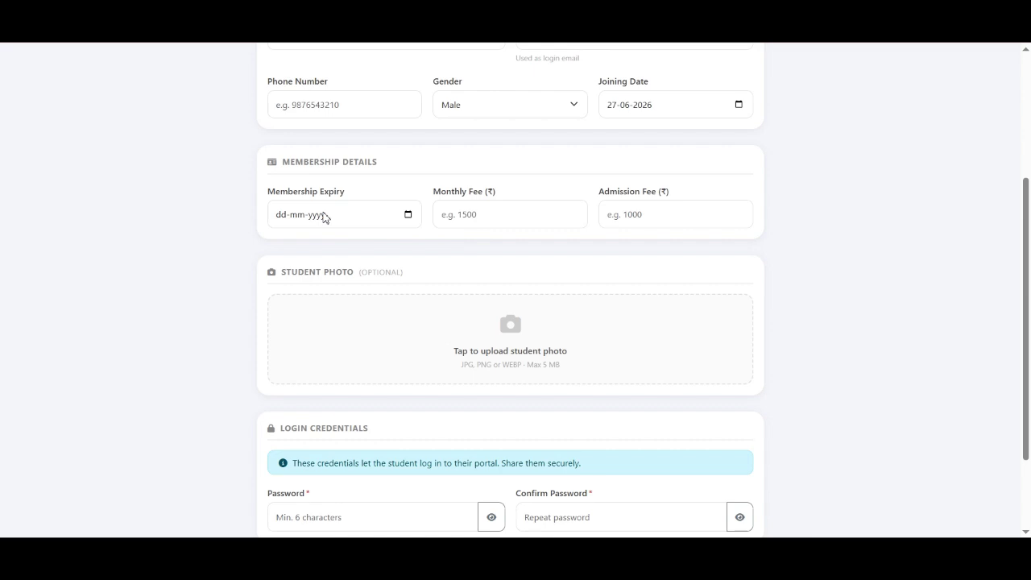
- Set the client's monthly fee to 4000 and check the membership expiry calendar without picking a date
left_click(476, 206)
type("4000")
left_click(662, 212)
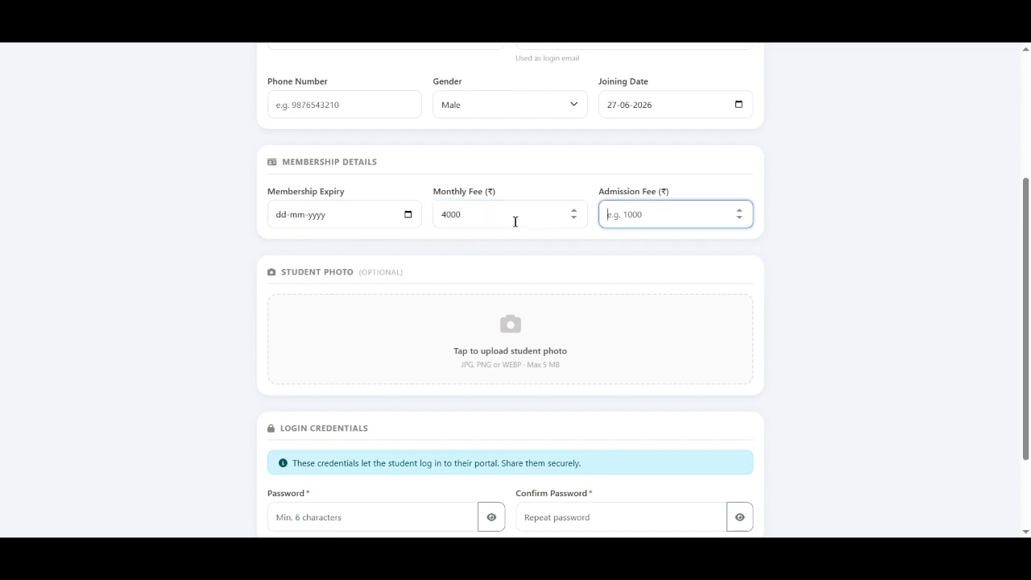
left_click(408, 216)
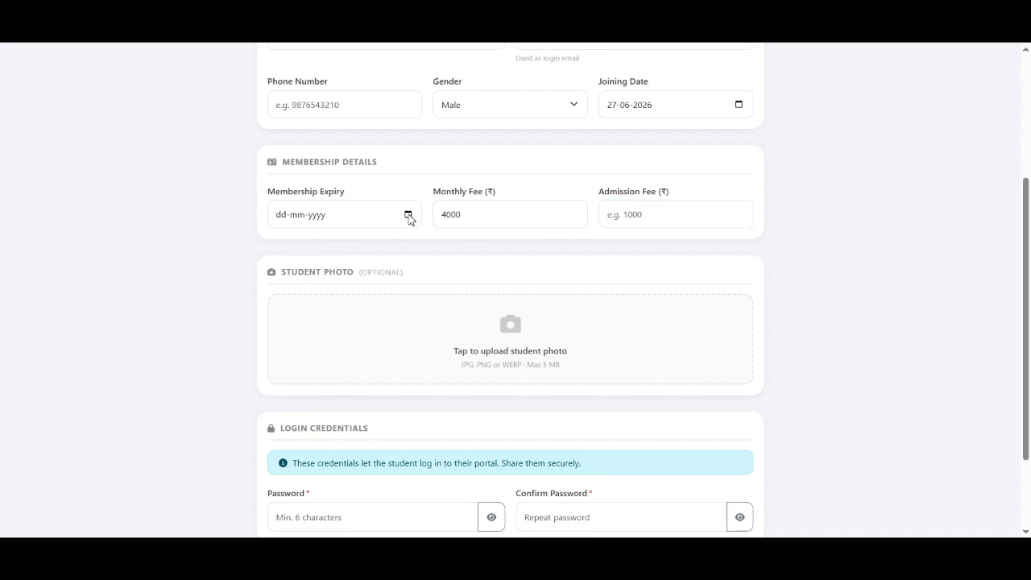
left_click(409, 216)
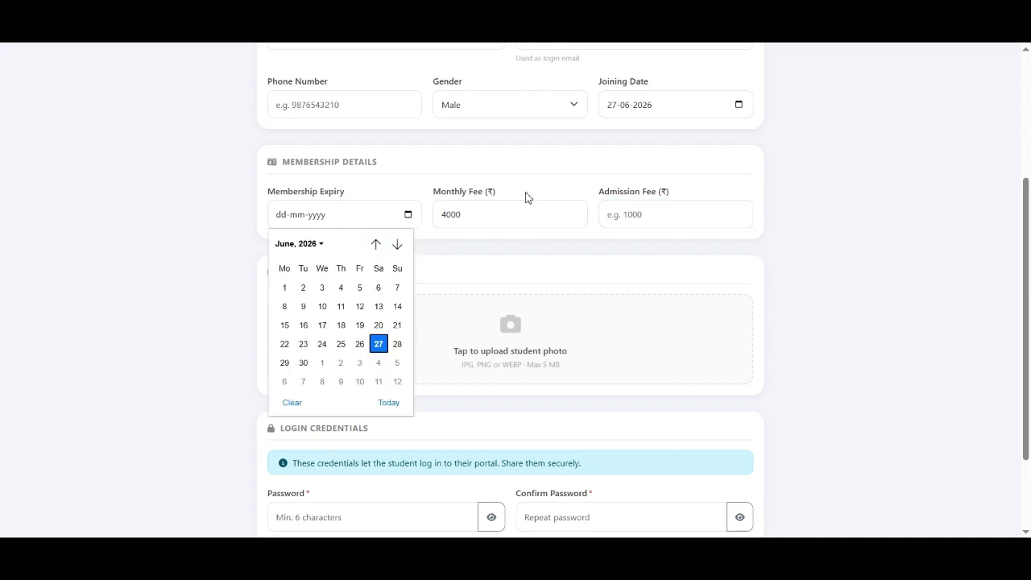
left_click(187, 210)
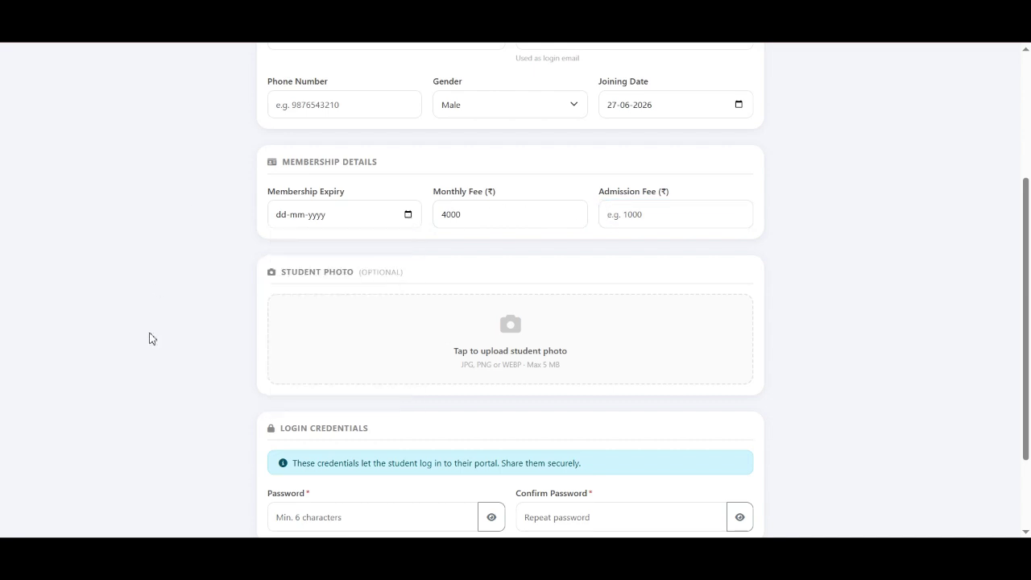
- Review the student photo, login credentials and registration option of the client form, and return to its beginning
scroll(149, 338, "down", 3)
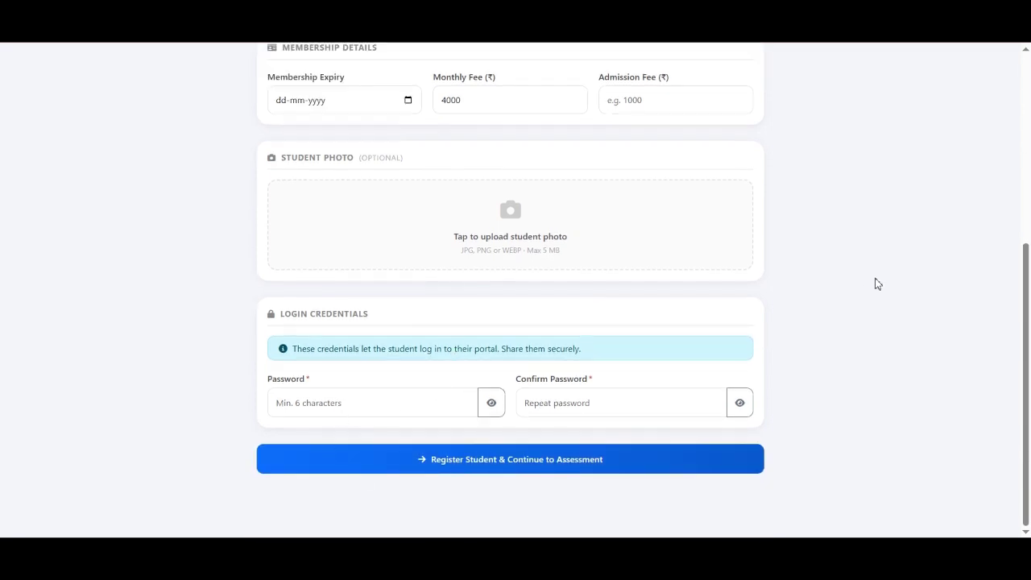
scroll(876, 283, "up", 1)
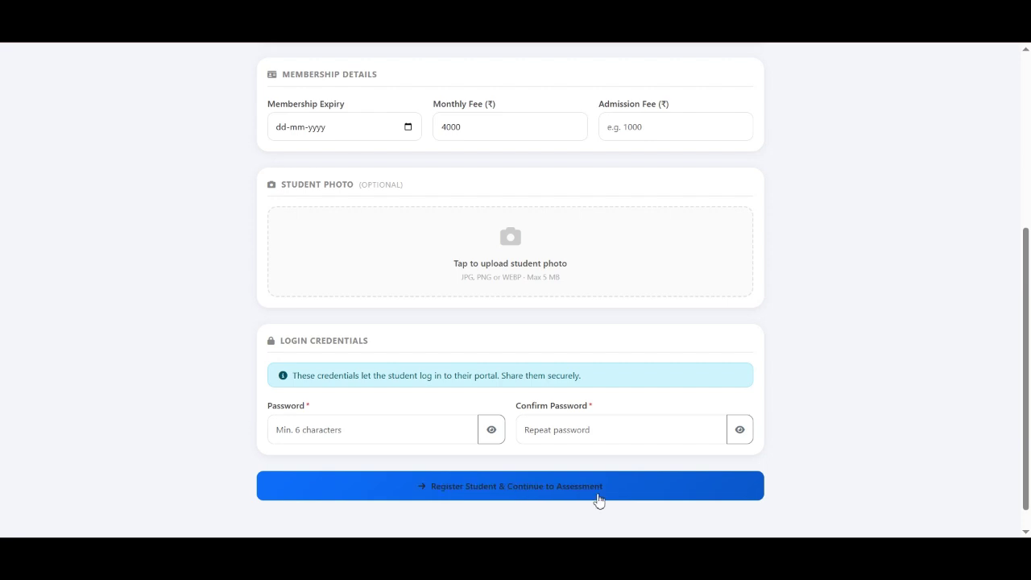
left_click_drag(1024, 400, 1023, 198)
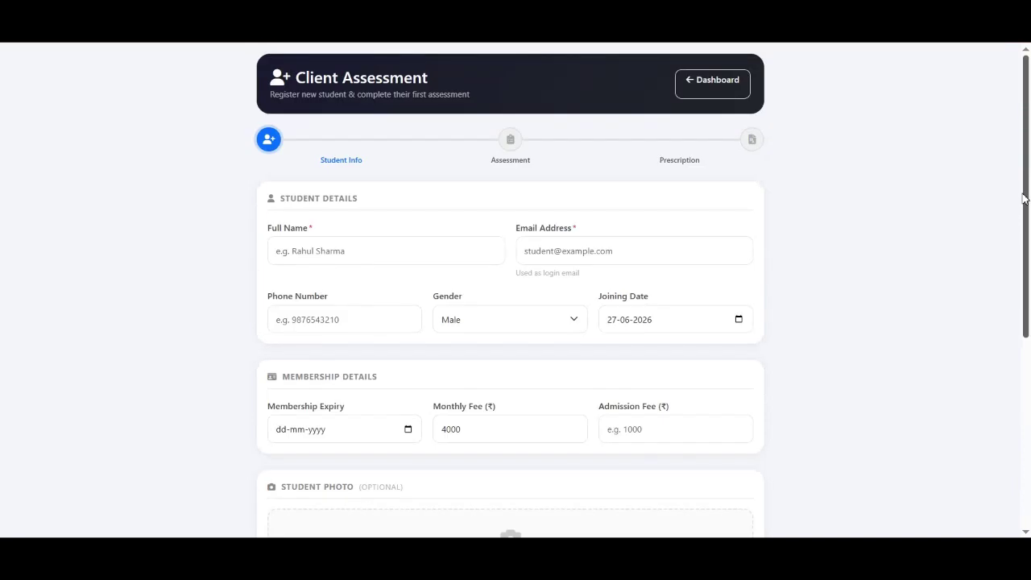